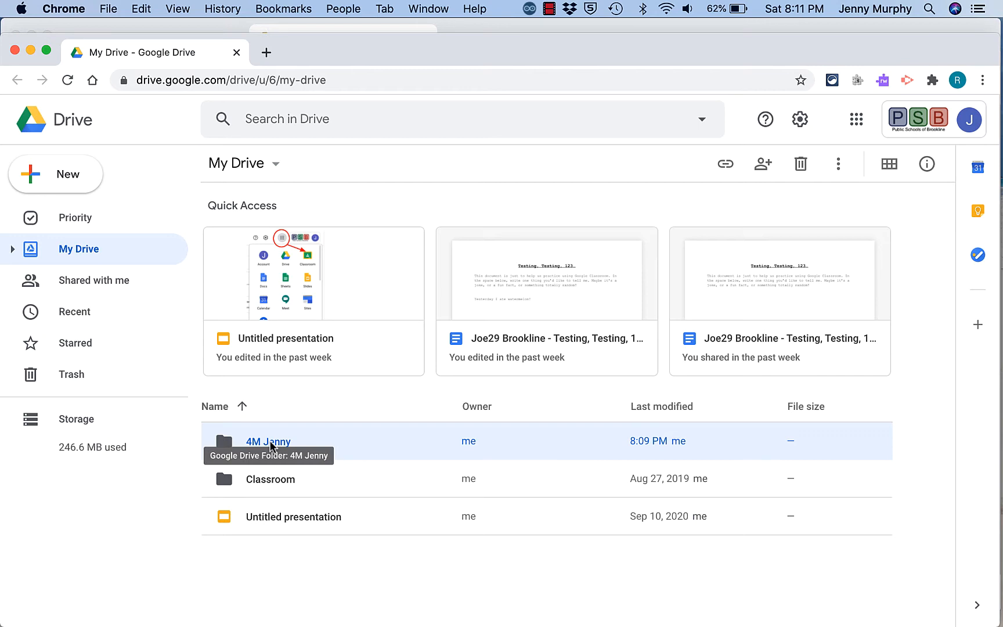
- Open the 4M class folder in the drive and create a new Google Docs document inside it
{"action": "double_click", "coordinate": [271, 443]}
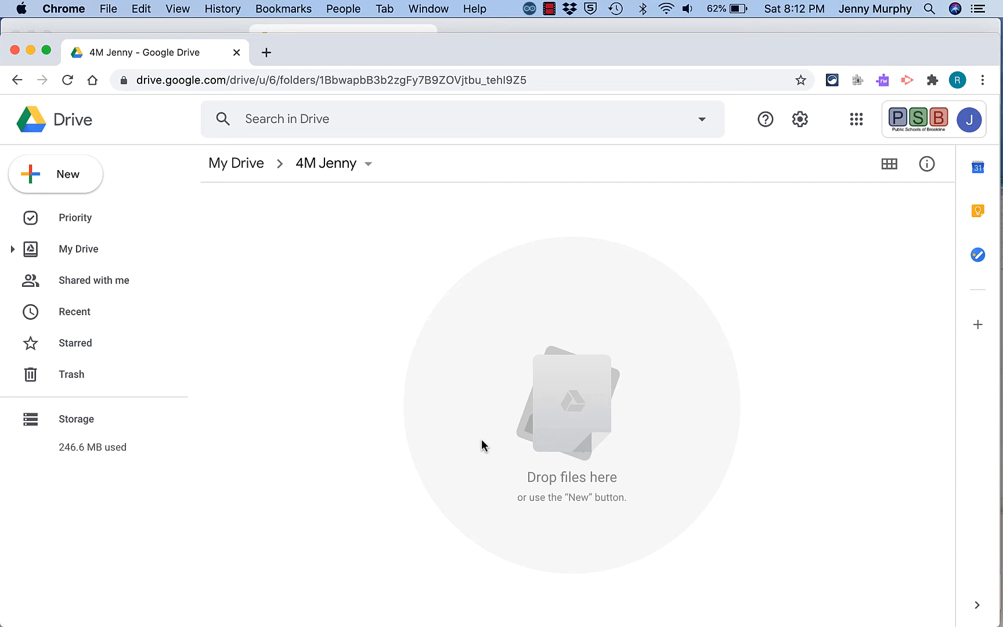
{"action": "left_click", "coordinate": [68, 184]}
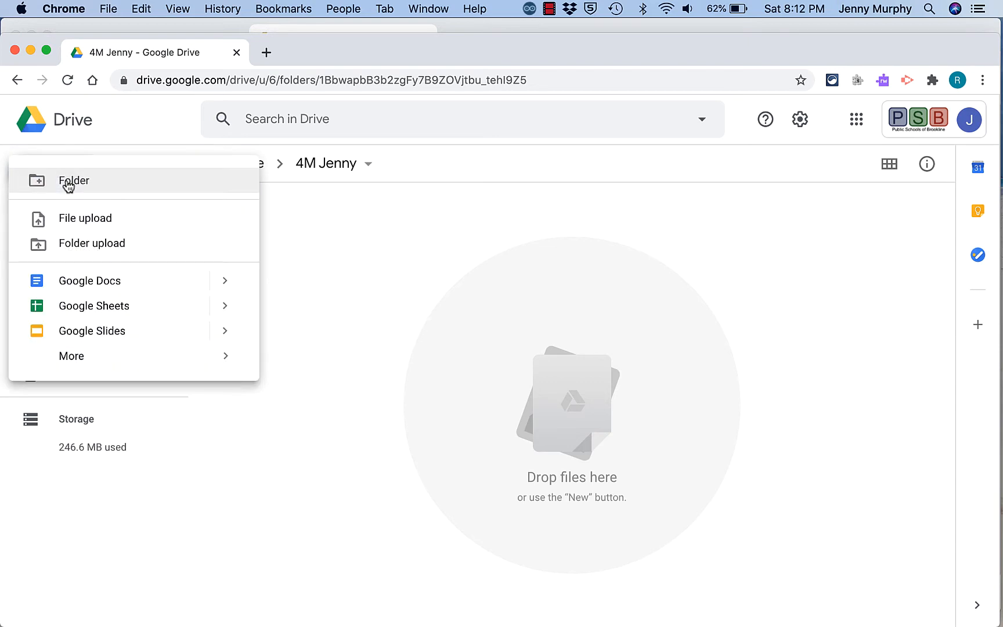
{"action": "left_click", "coordinate": [74, 284]}
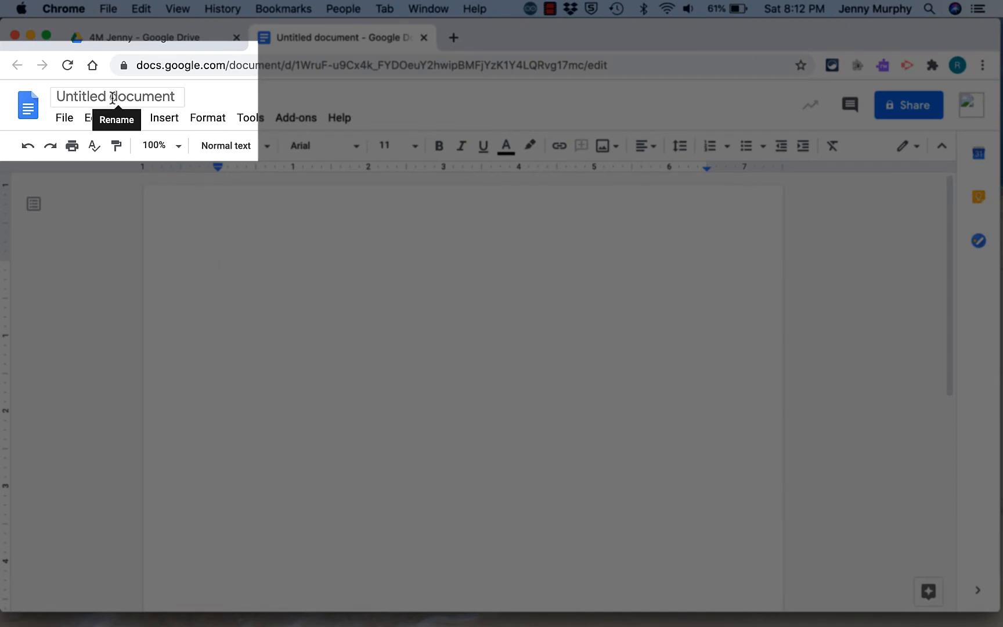
- Rename the untitled document as "Example document" and return to the page body
{"action": "left_click", "coordinate": [112, 97]}
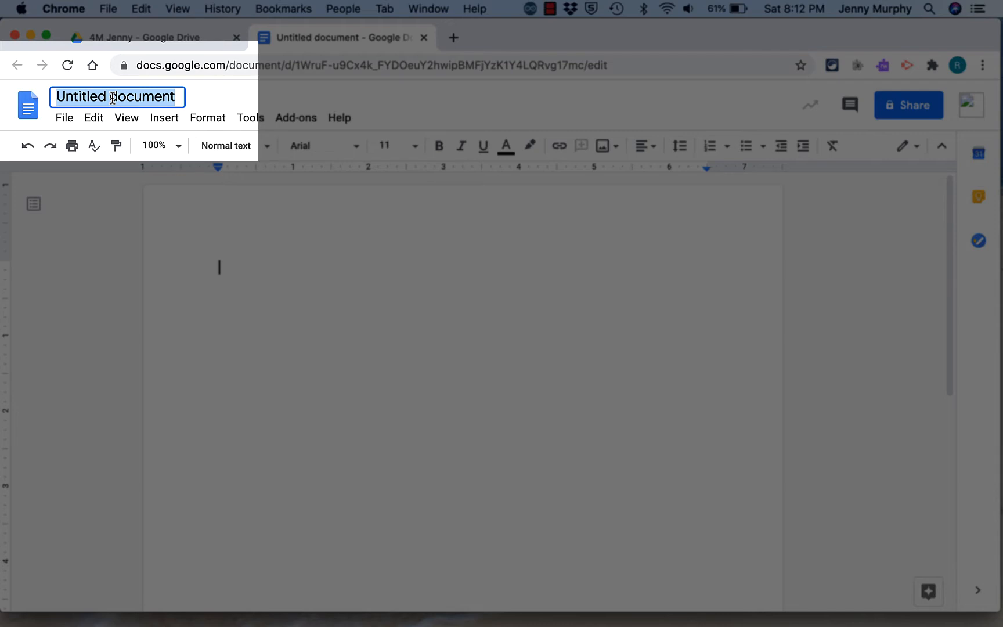
{"action": "type", "text": "Example do"}
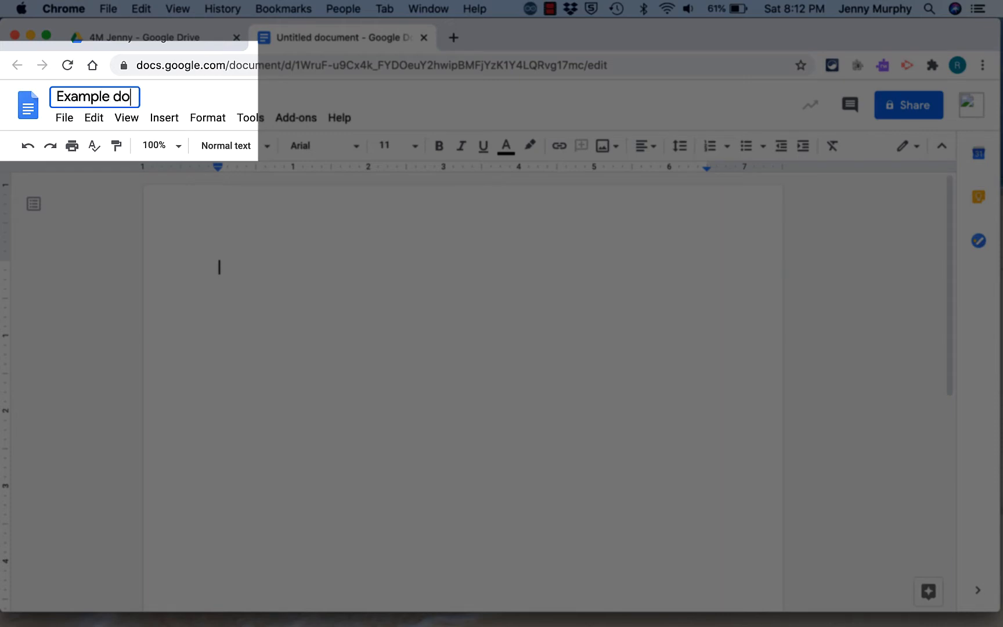
{"action": "type", "text": "cument"}
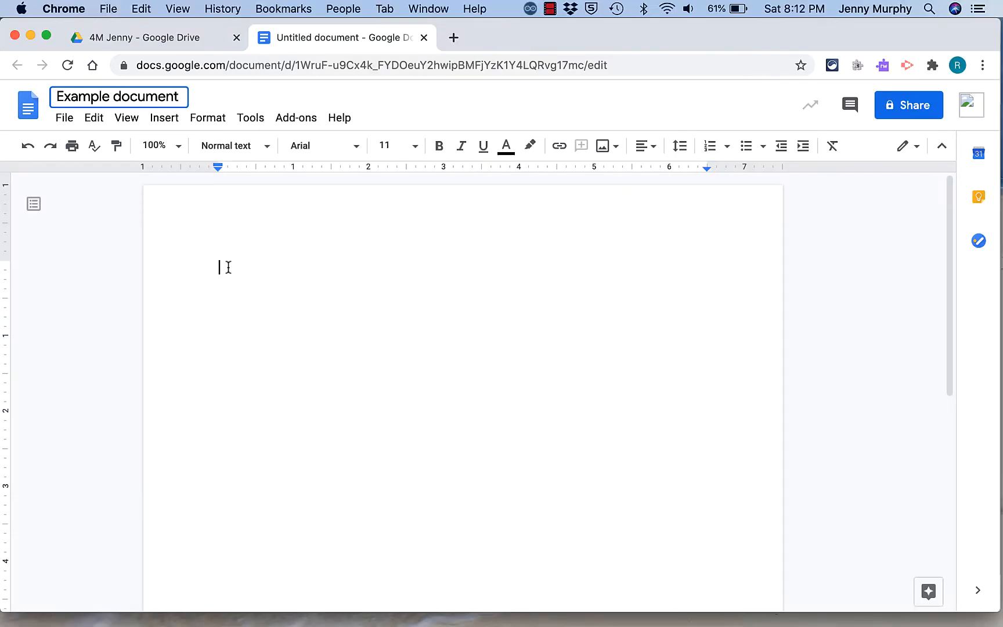
{"action": "left_click", "coordinate": [228, 267]}
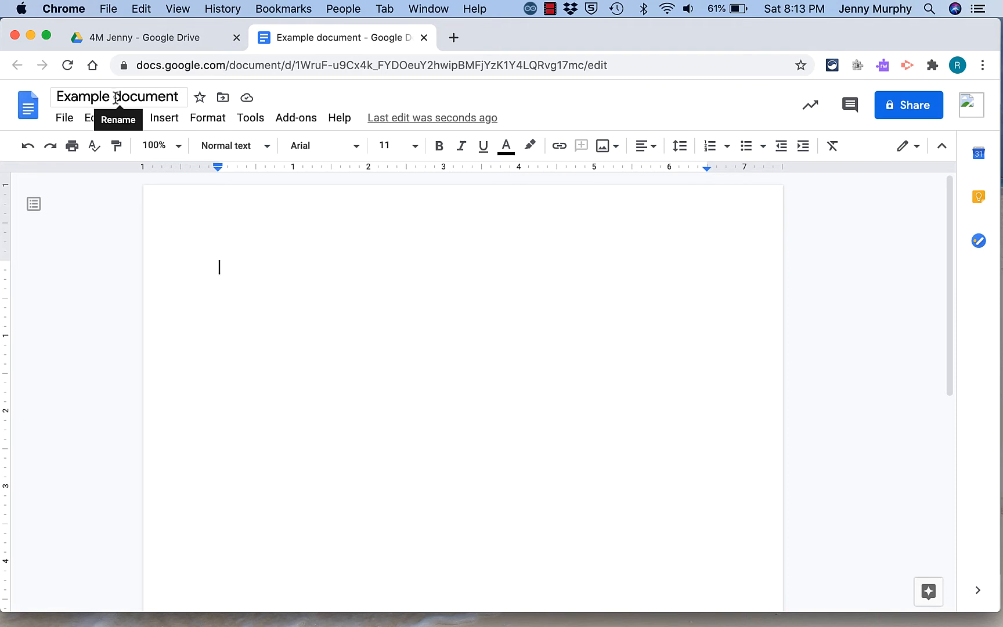
- Check which folder the document is stored in, leaving its location as it is
{"action": "left_click", "coordinate": [113, 95]}
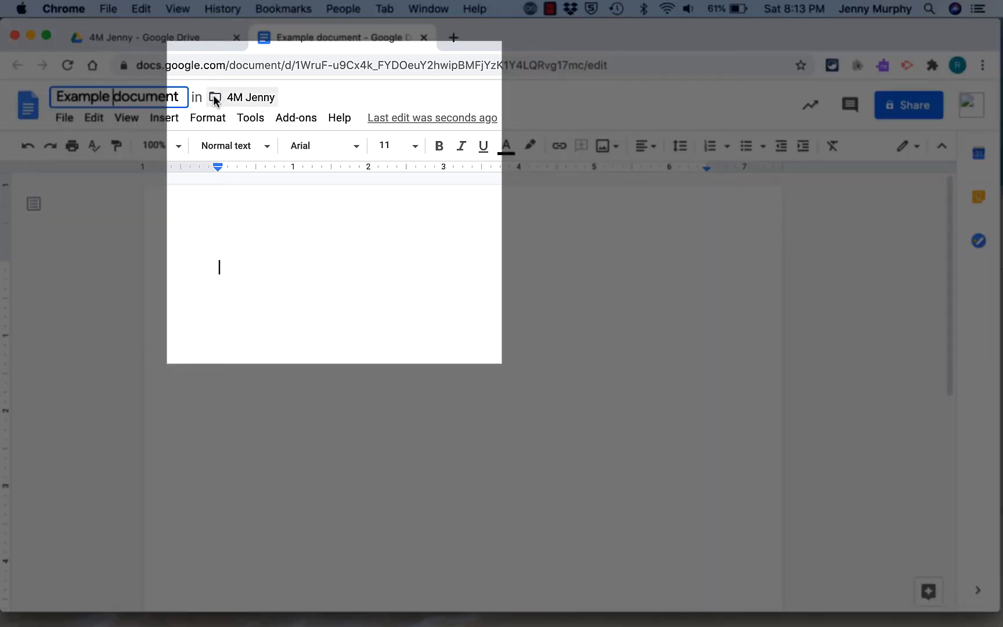
{"action": "left_click", "coordinate": [215, 98]}
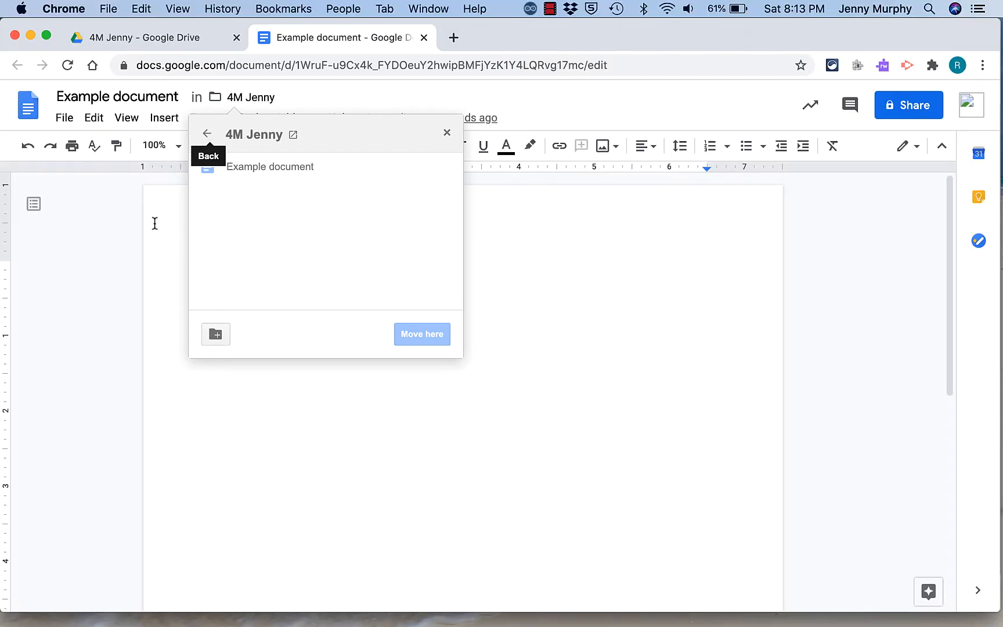
{"action": "left_click", "coordinate": [148, 232]}
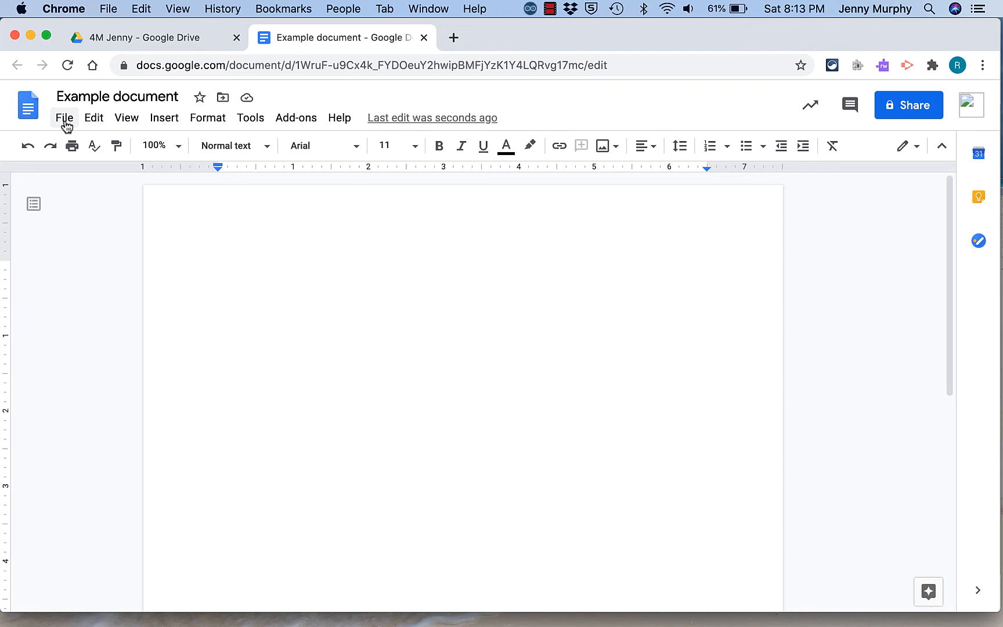
{"action": "left_click", "coordinate": [65, 119]}
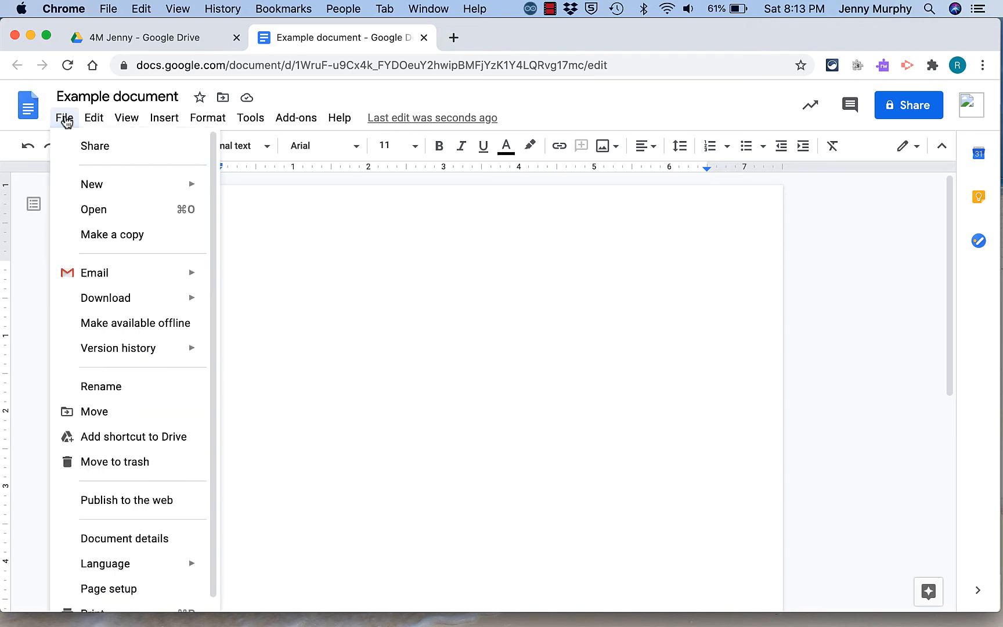
{"action": "left_click", "coordinate": [65, 119]}
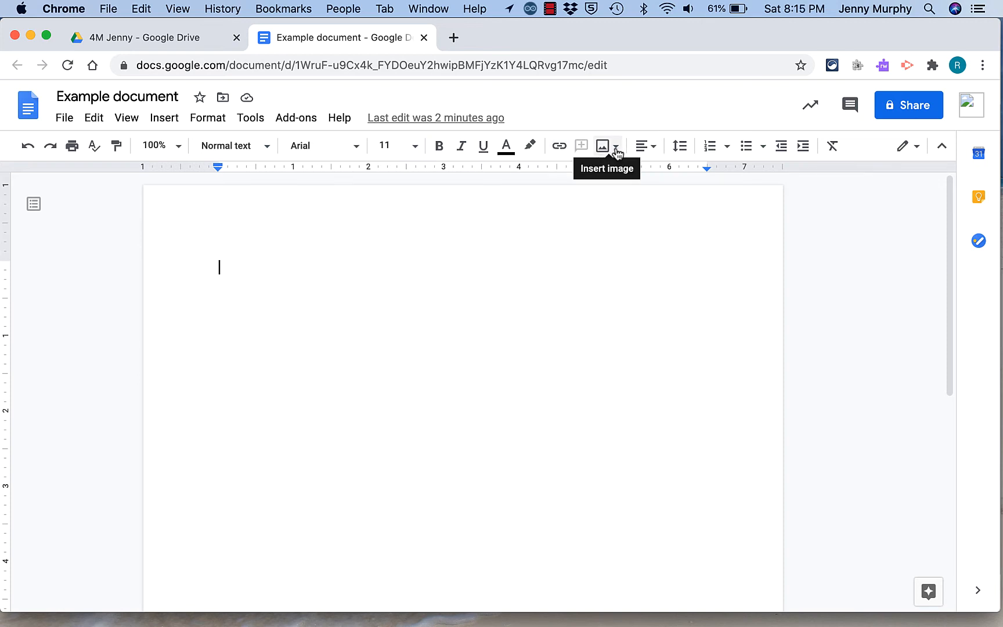
{"action": "left_click", "coordinate": [655, 151]}
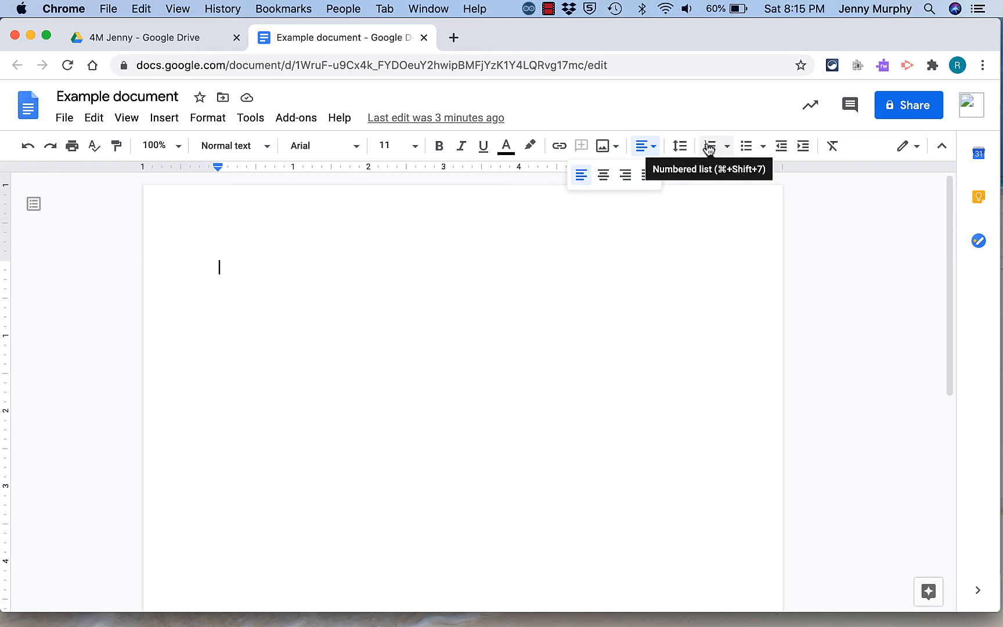
- Enter the author's first name on the first line and "September 12, 2020" on the second line
{"action": "left_click", "coordinate": [229, 268]}
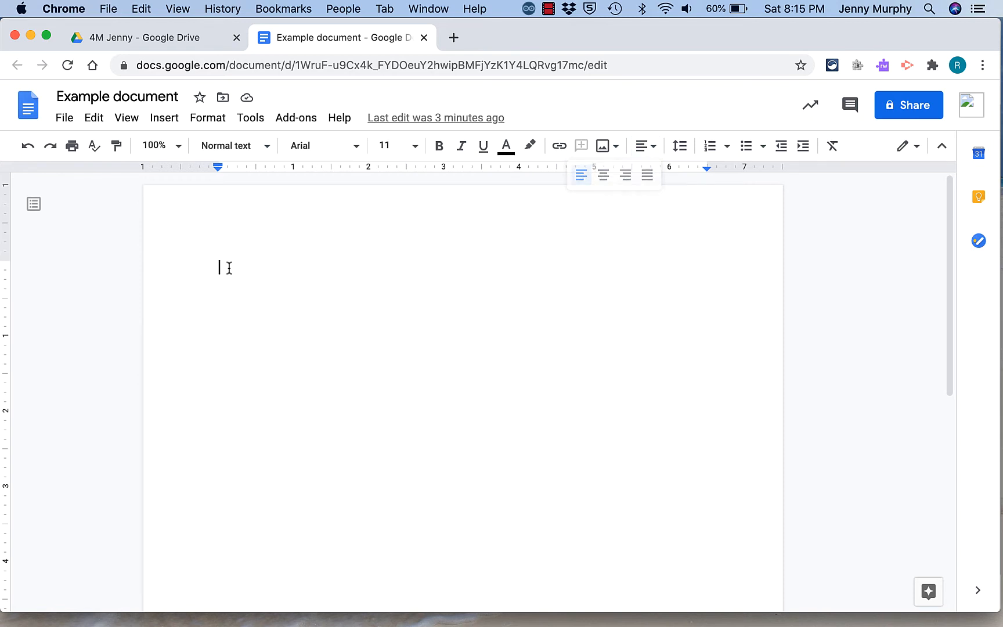
{"action": "type", "text": "Jenny"}
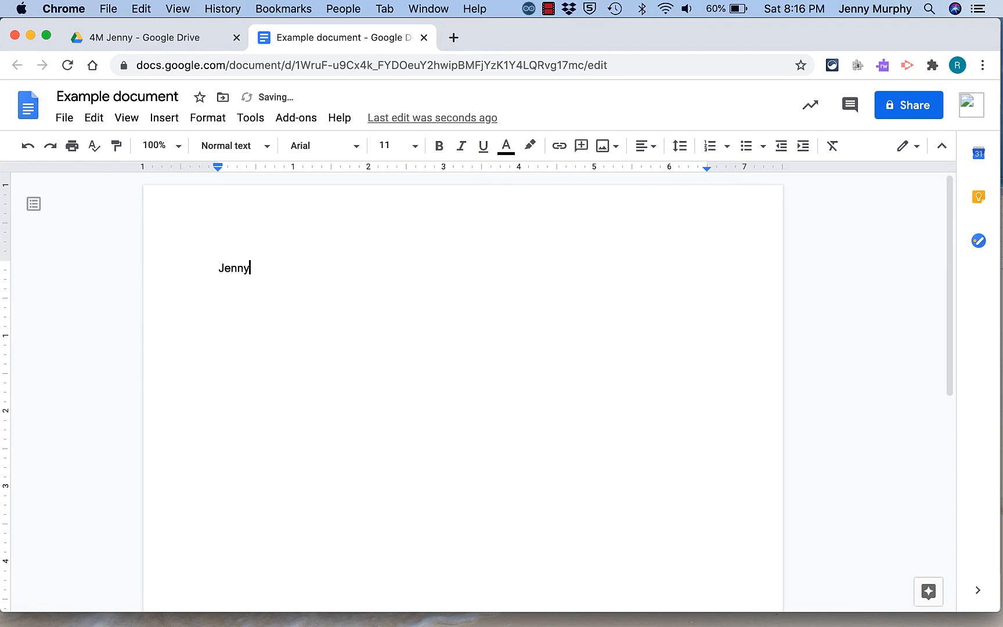
{"action": "key", "text": "Return"}
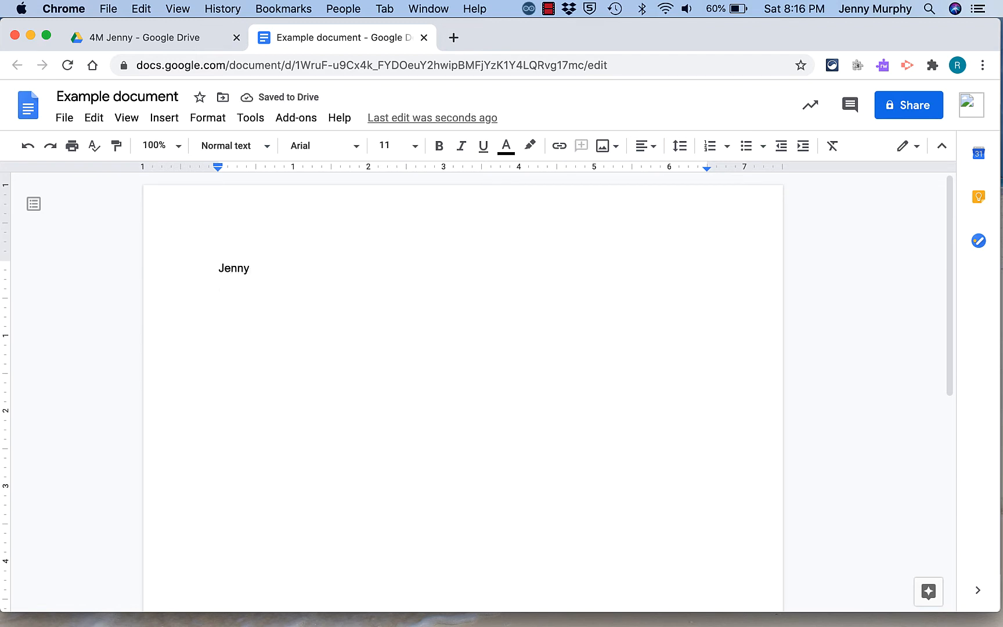
{"action": "type", "text": "September 12, 2020"}
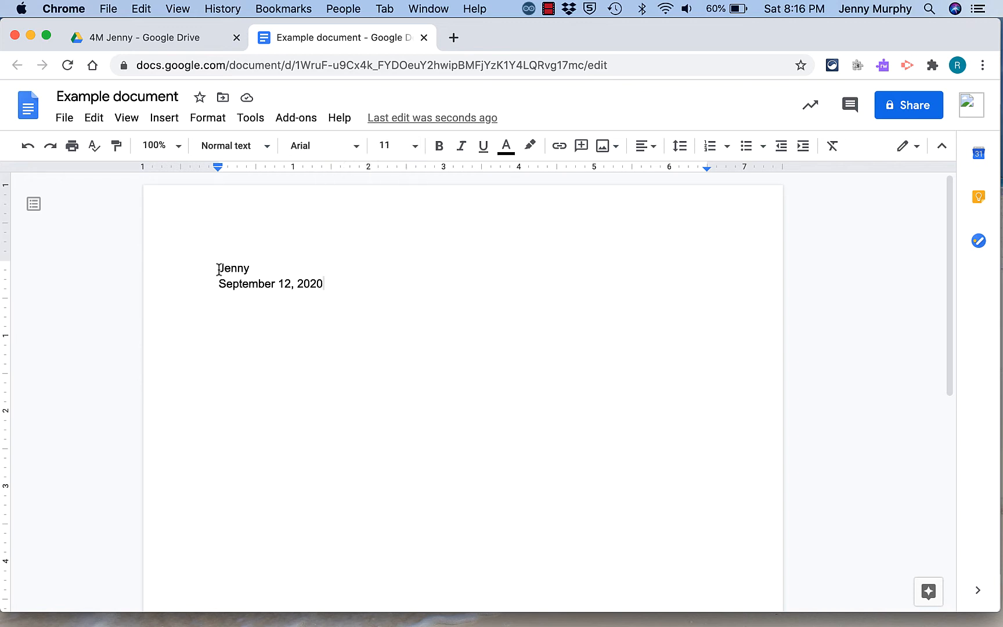
- Format the name and date lines in the Comfortaa font at size 14
{"action": "left_click_drag", "start_coordinate": [219, 268], "coordinate": [332, 288]}
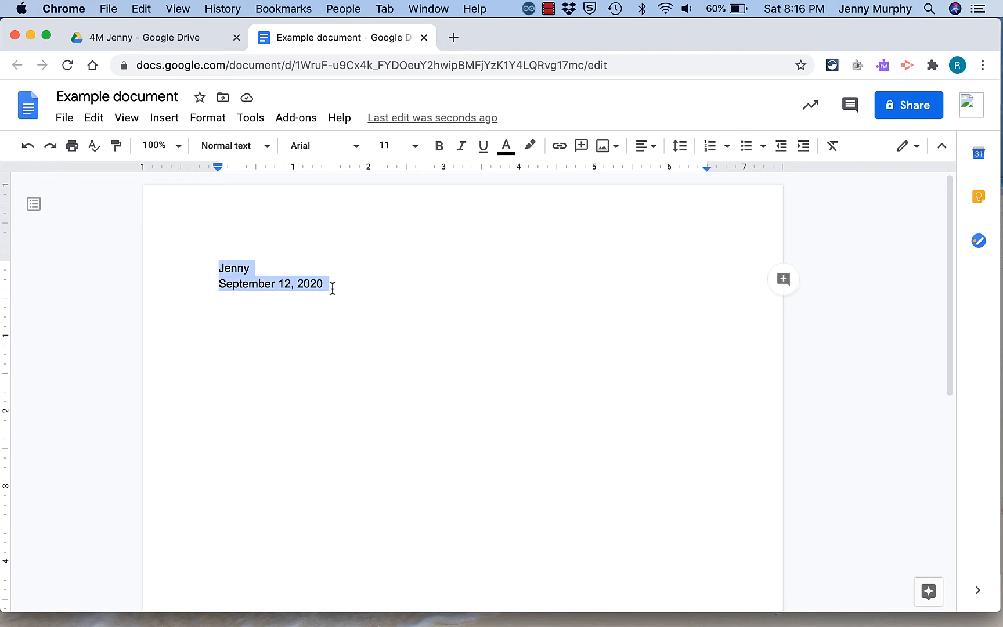
{"action": "left_click", "coordinate": [356, 150]}
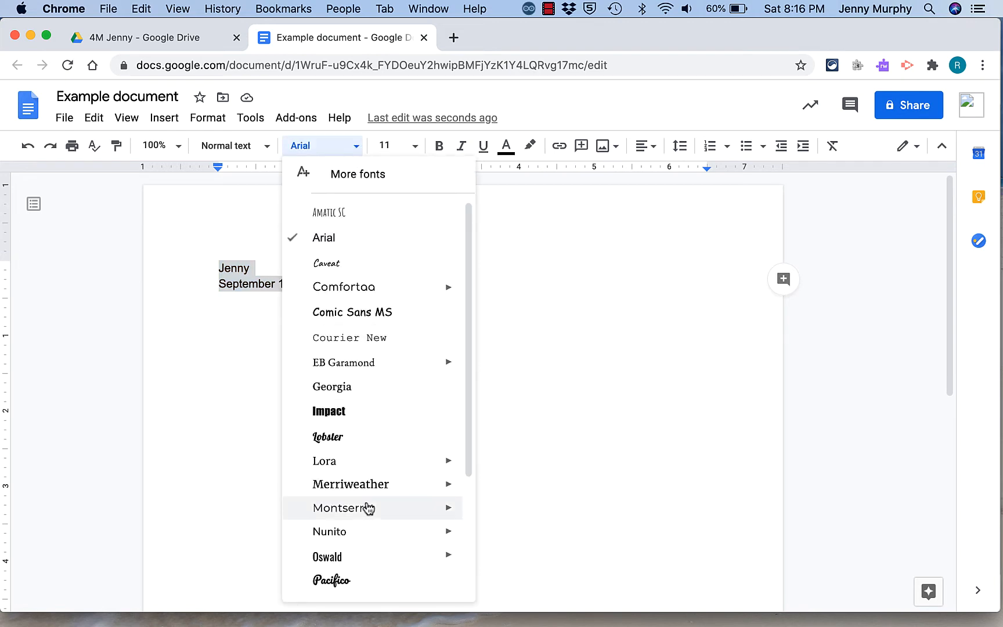
{"action": "scroll", "coordinate": [368, 509], "scroll_direction": "down", "scroll_amount": 4}
{"action": "scroll", "coordinate": [368, 509], "scroll_direction": "up", "scroll_amount": 3}
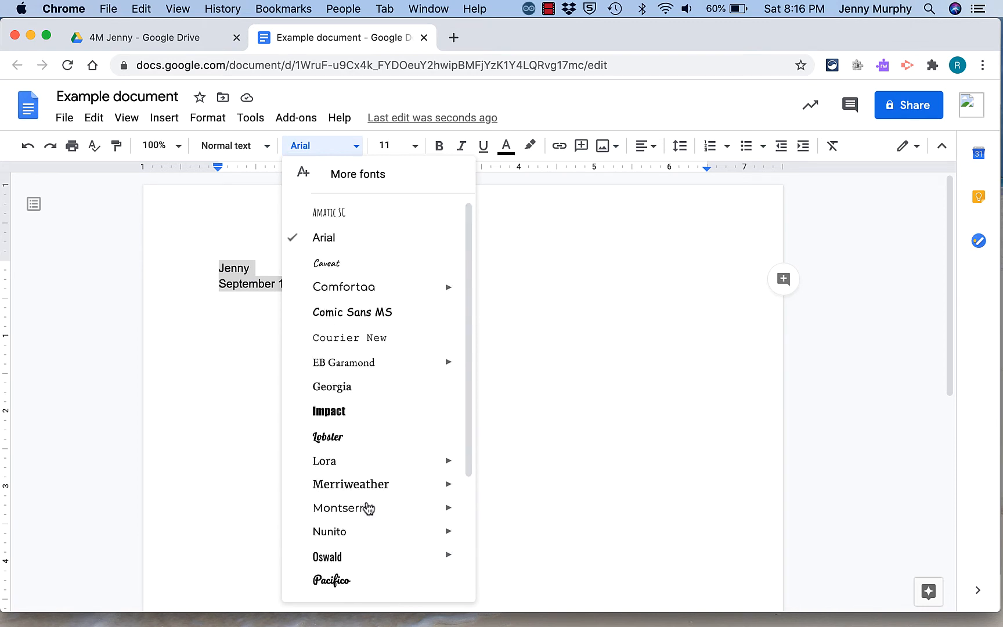
{"action": "left_click", "coordinate": [346, 290]}
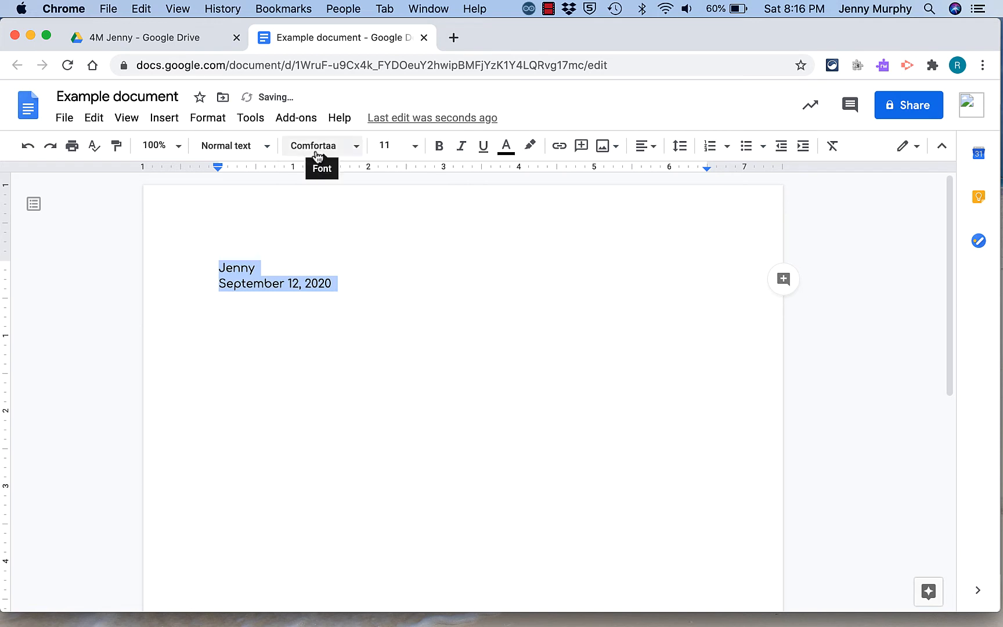
{"action": "left_click", "coordinate": [414, 148]}
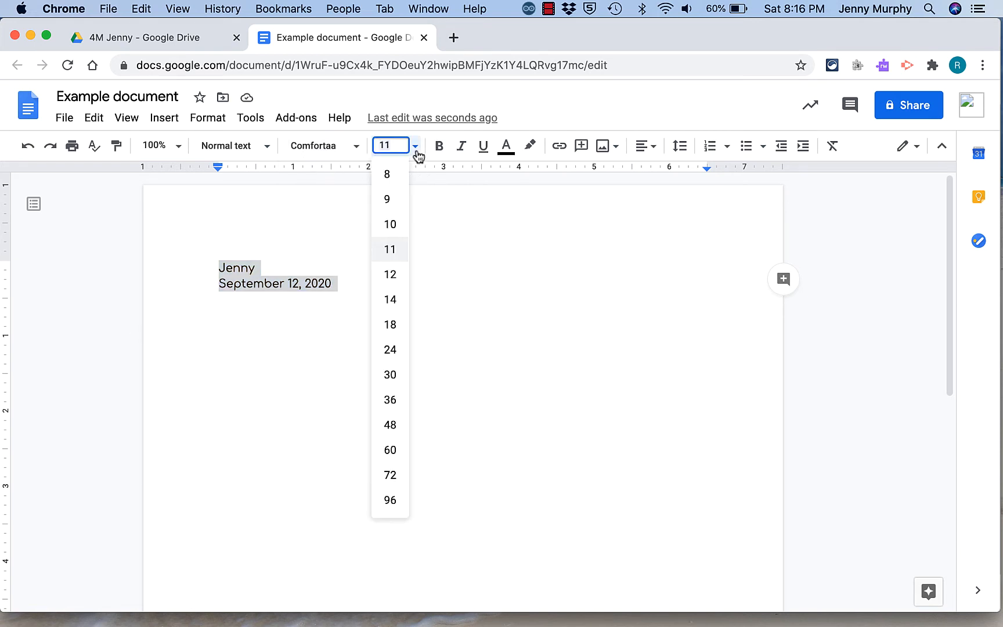
{"action": "left_click", "coordinate": [390, 300]}
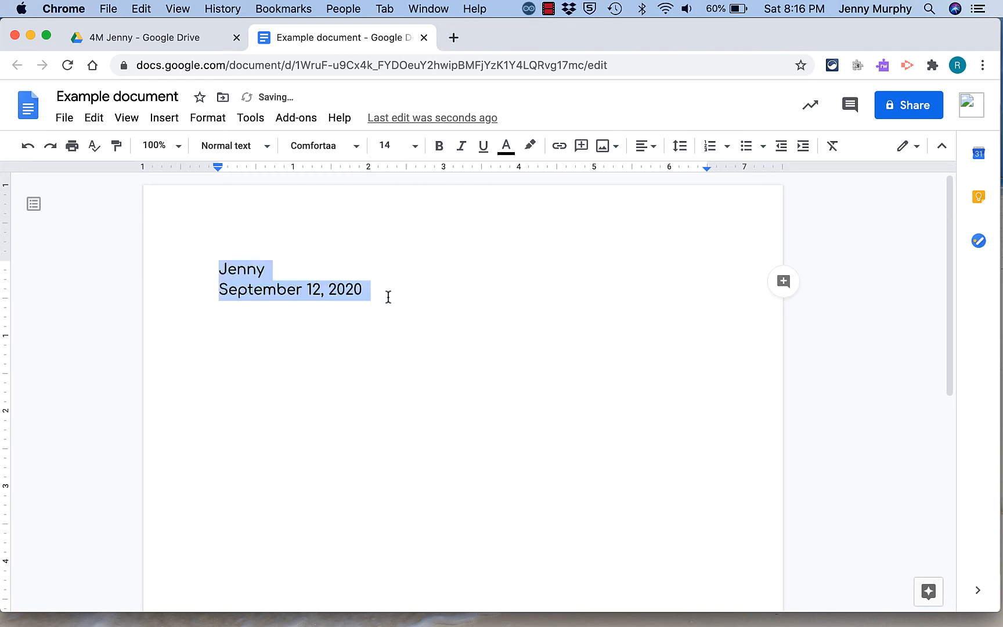
- Add the fonts Raleway, Montserrat and Lato to the document's available fonts and check the updated font list
{"action": "left_click", "coordinate": [356, 148]}
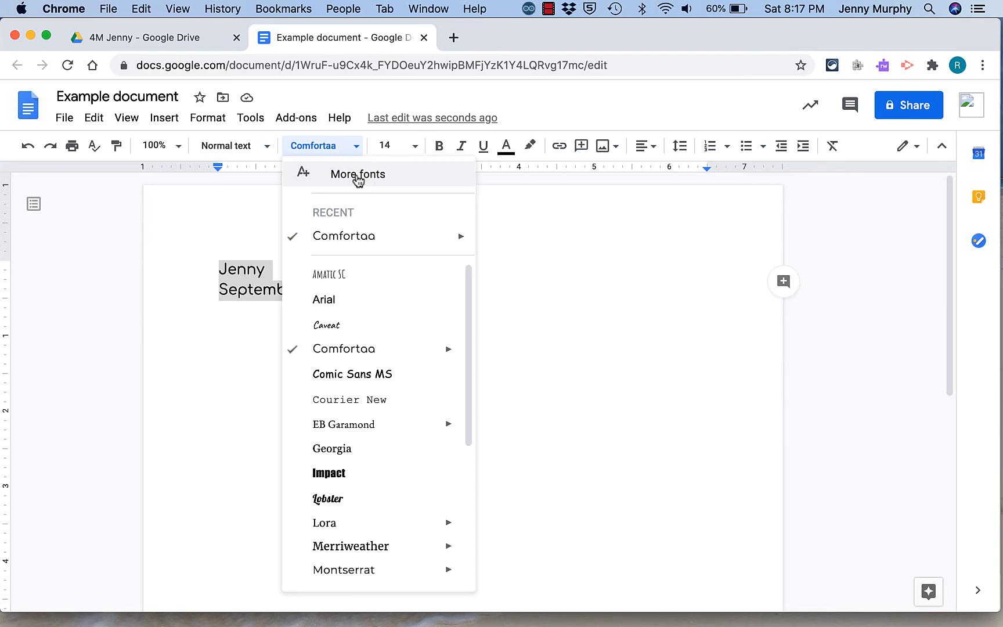
{"action": "scroll", "coordinate": [377, 533], "scroll_direction": "down", "scroll_amount": 4}
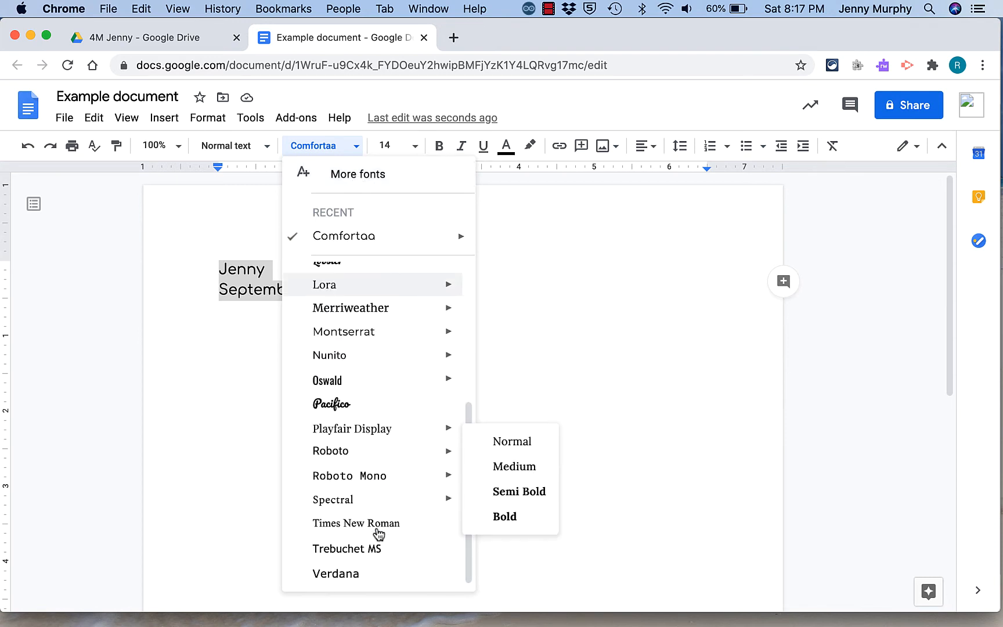
{"action": "scroll", "coordinate": [378, 532], "scroll_direction": "up", "scroll_amount": 5}
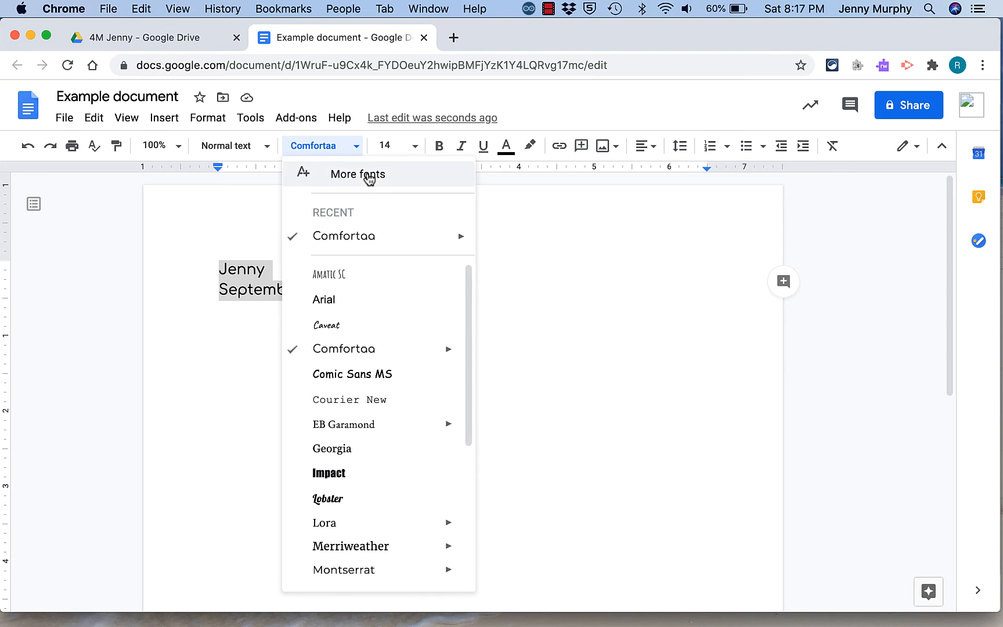
{"action": "left_click", "coordinate": [368, 174]}
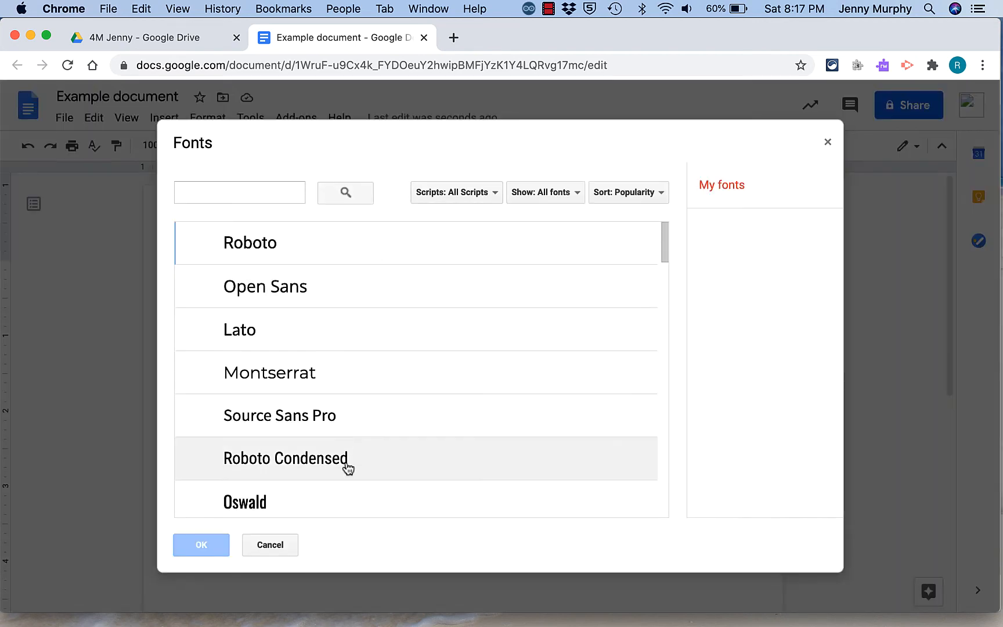
{"action": "scroll", "coordinate": [349, 477], "scroll_direction": "down", "scroll_amount": 5}
{"action": "scroll", "coordinate": [348, 477], "scroll_direction": "up", "scroll_amount": 3}
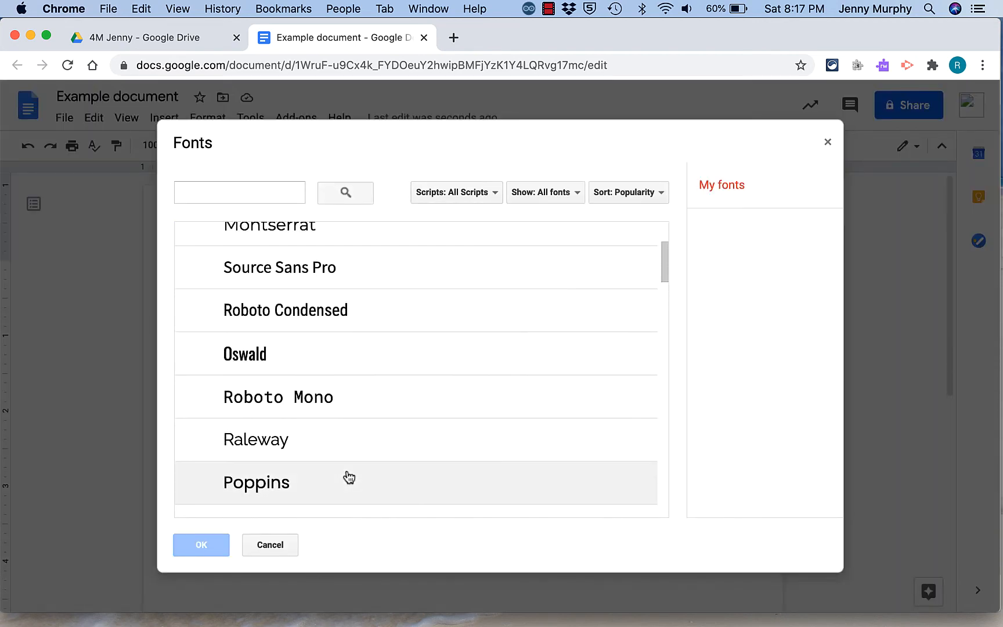
{"action": "left_click", "coordinate": [208, 446]}
{"action": "scroll", "coordinate": [215, 400], "scroll_direction": "up", "scroll_amount": 2}
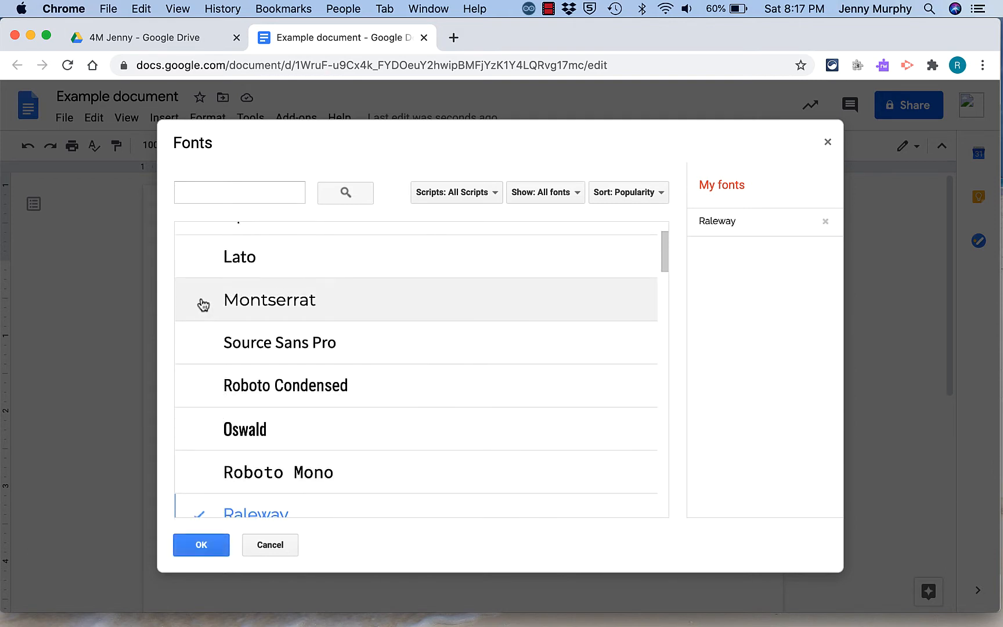
{"action": "left_click", "coordinate": [202, 303]}
{"action": "left_click", "coordinate": [199, 257]}
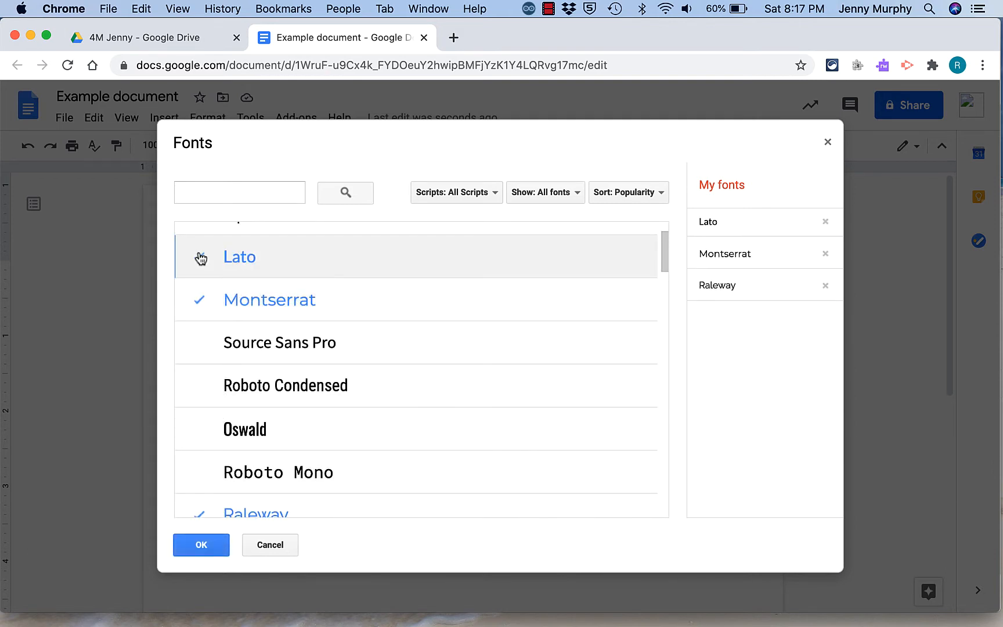
{"action": "left_click", "coordinate": [202, 546]}
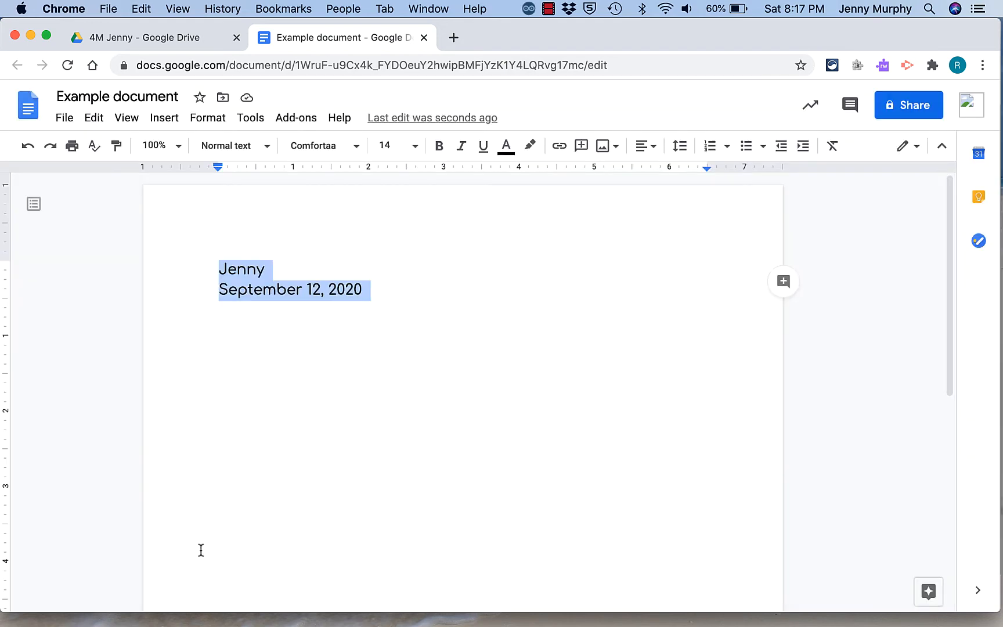
{"action": "left_click", "coordinate": [355, 147]}
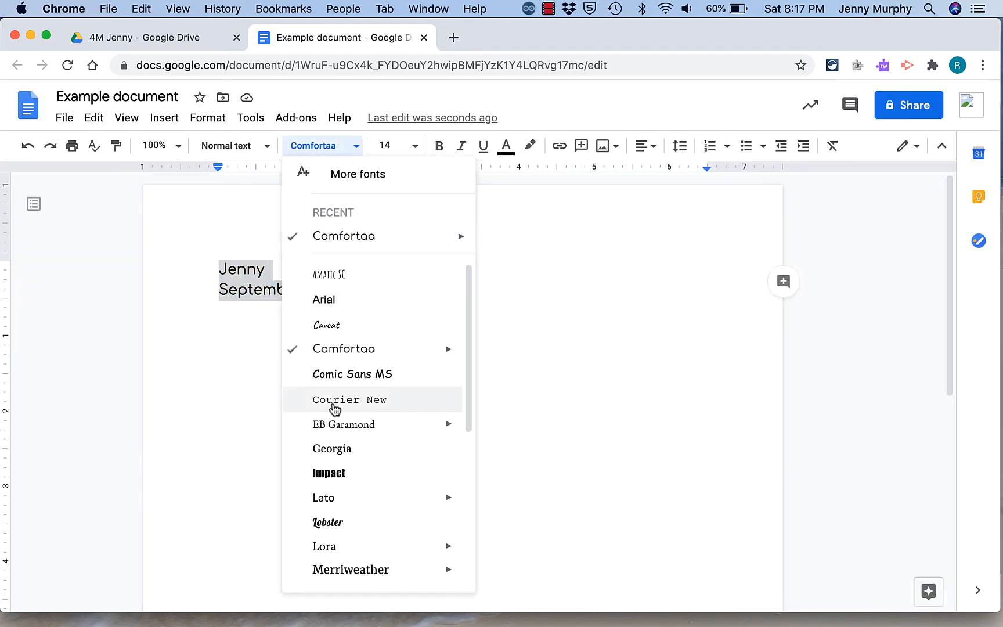
{"action": "left_click", "coordinate": [224, 270]}
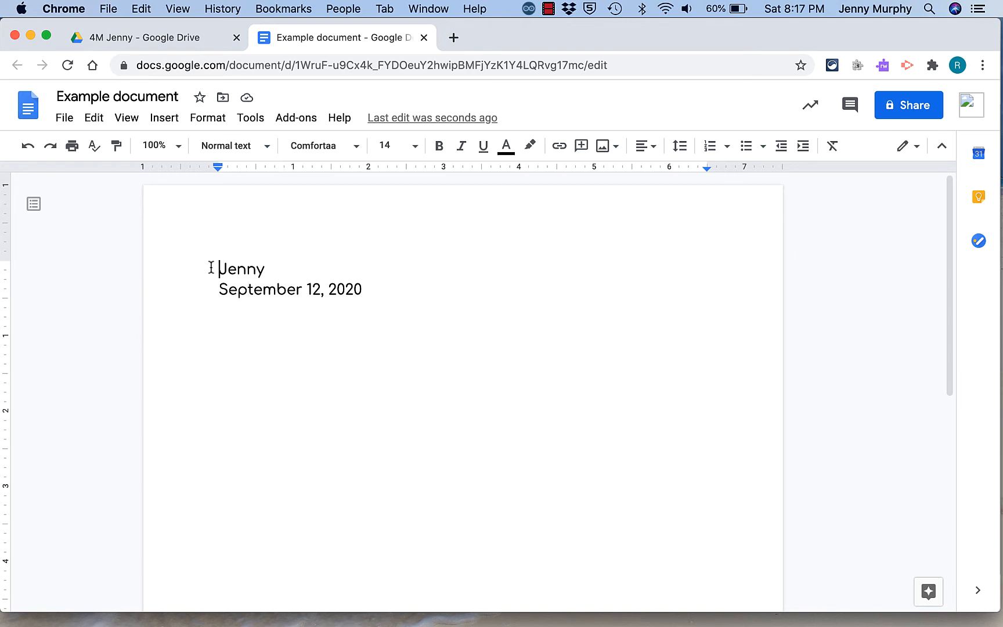
- Make the name and date lines bold
{"action": "left_click_drag", "start_coordinate": [211, 267], "coordinate": [365, 286]}
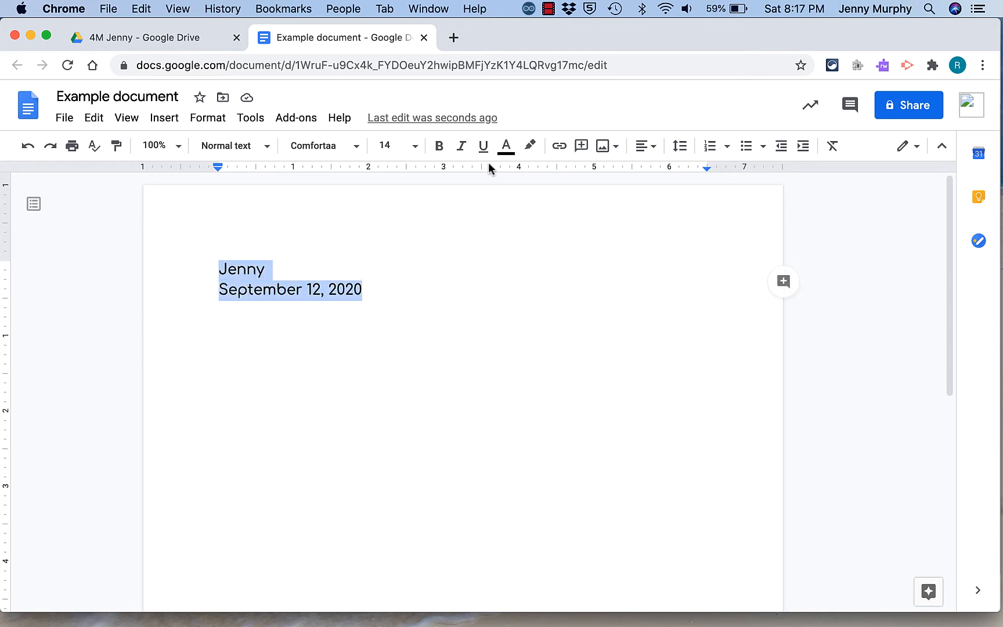
{"action": "left_click", "coordinate": [440, 148]}
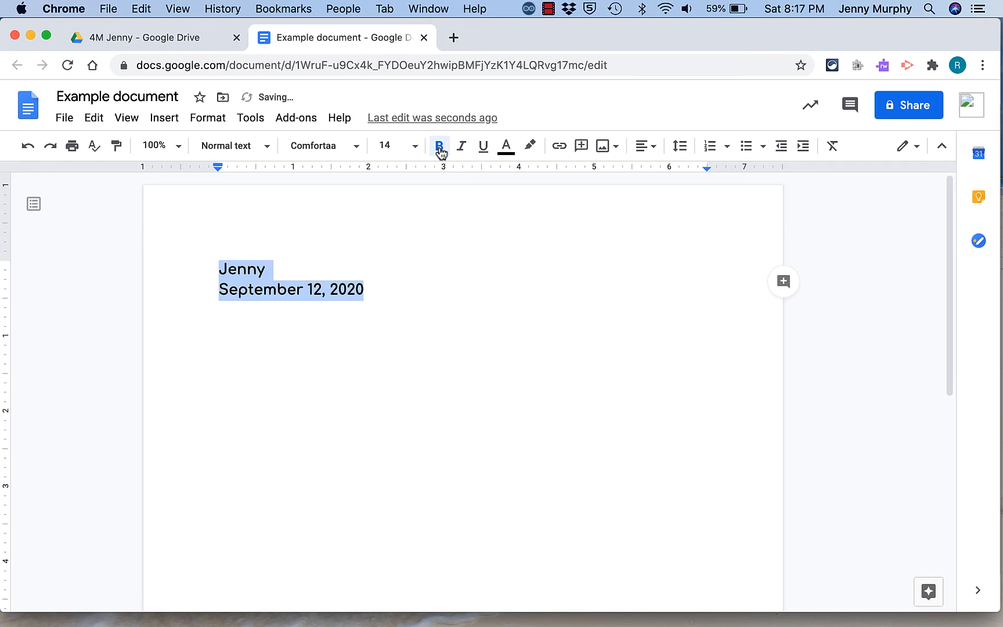
- Remove the bold from the name and date lines, and try italic and underline on them, turning each off again
{"action": "left_click", "coordinate": [441, 148]}
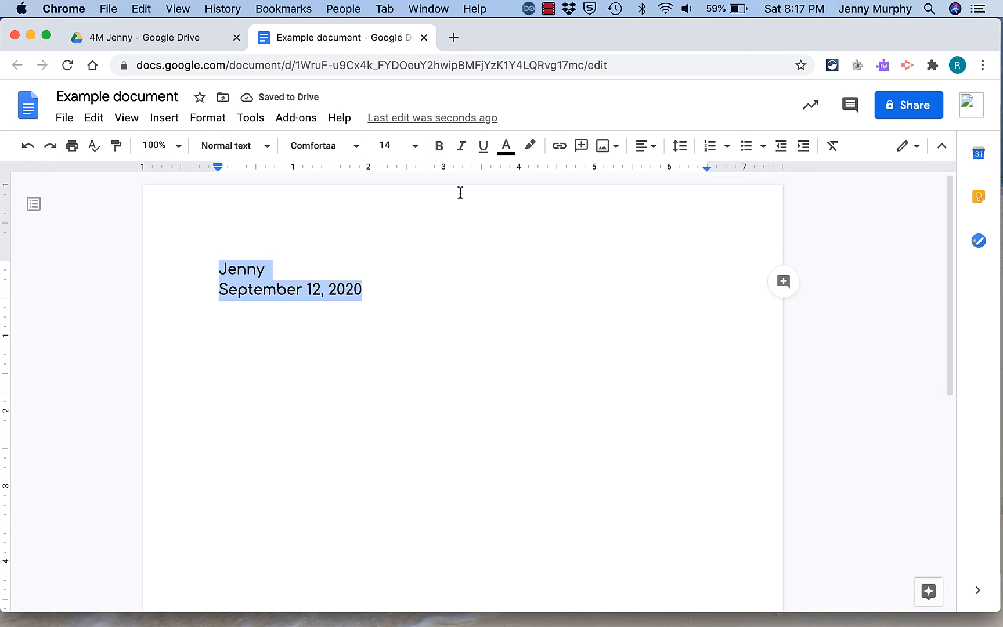
{"action": "left_click", "coordinate": [463, 150]}
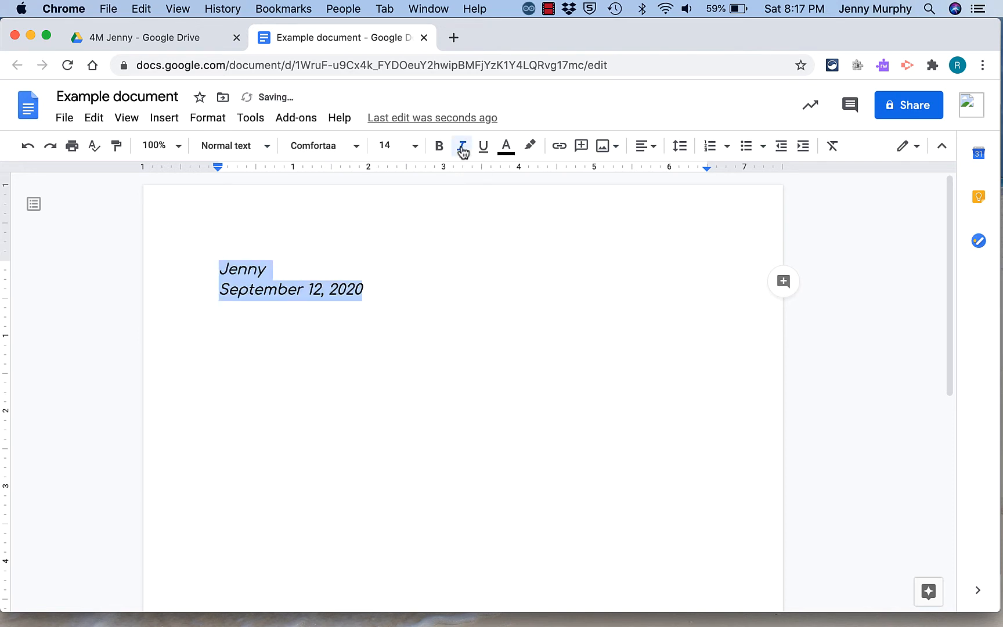
{"action": "left_click", "coordinate": [463, 149]}
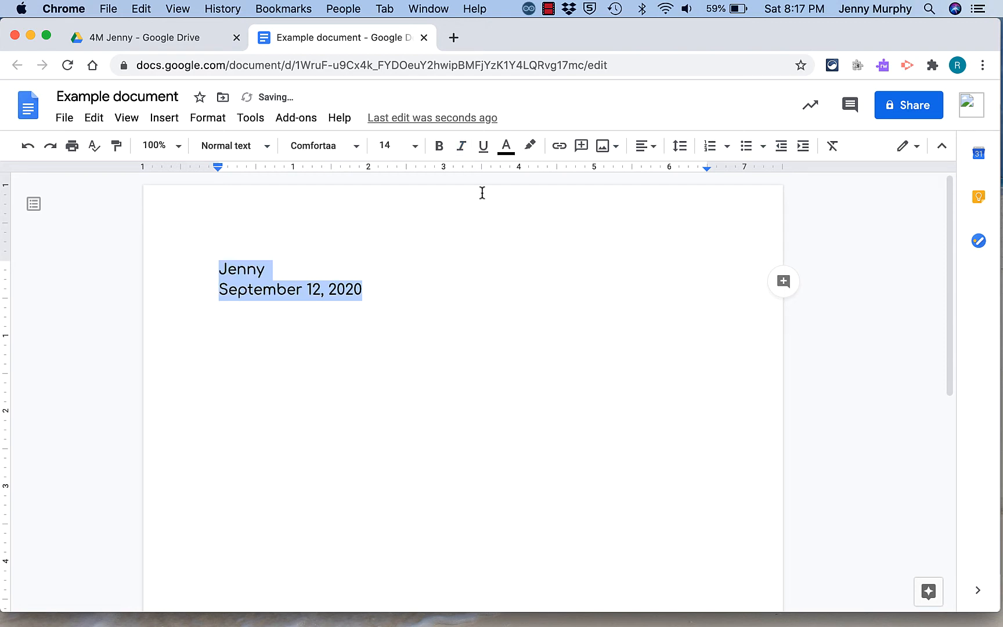
{"action": "left_click", "coordinate": [484, 151]}
{"action": "left_click", "coordinate": [484, 152]}
{"action": "left_click", "coordinate": [290, 279]}
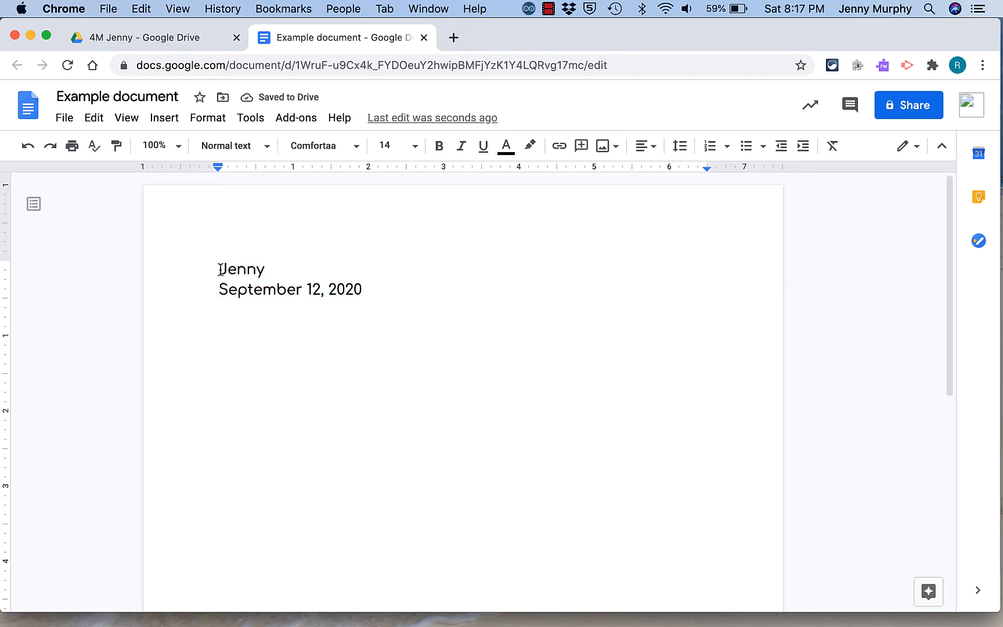
- Change the text color of the name on the first line to dark green
{"action": "left_click_drag", "start_coordinate": [219, 269], "coordinate": [265, 269]}
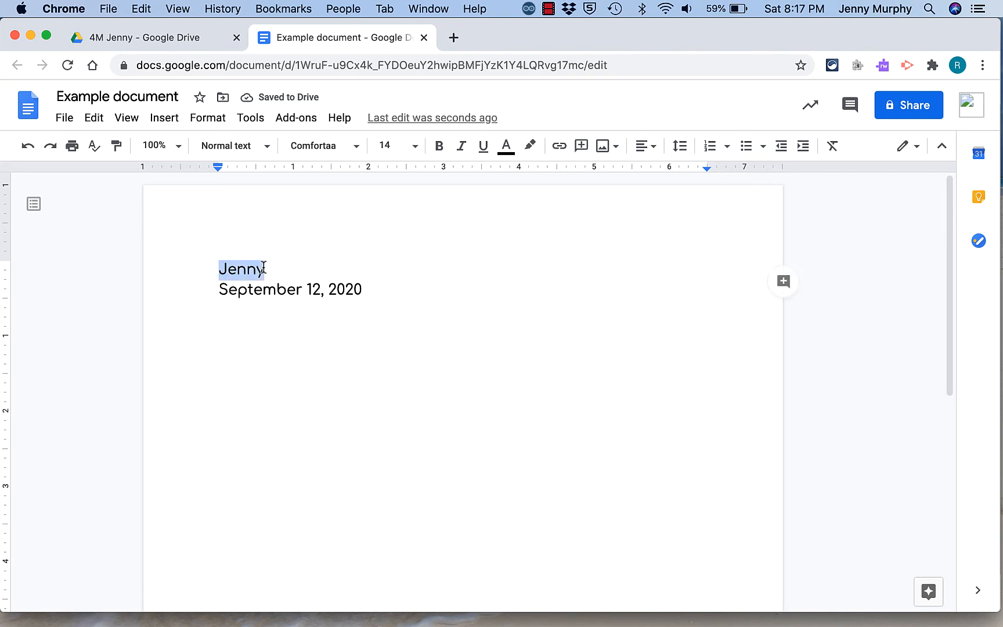
{"action": "left_click", "coordinate": [505, 146]}
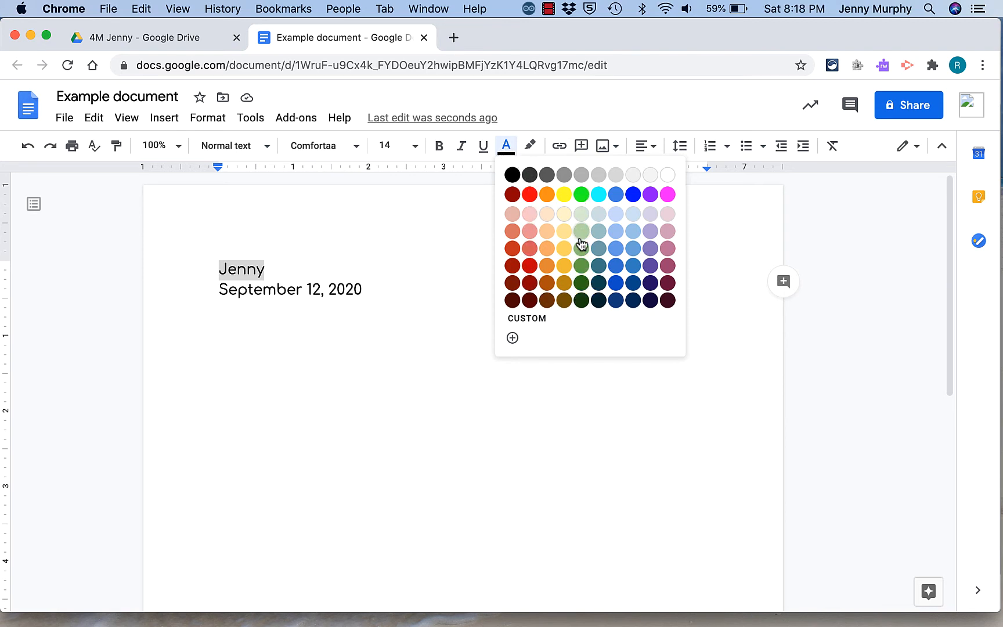
{"action": "left_click", "coordinate": [581, 282]}
{"action": "left_click", "coordinate": [329, 291]}
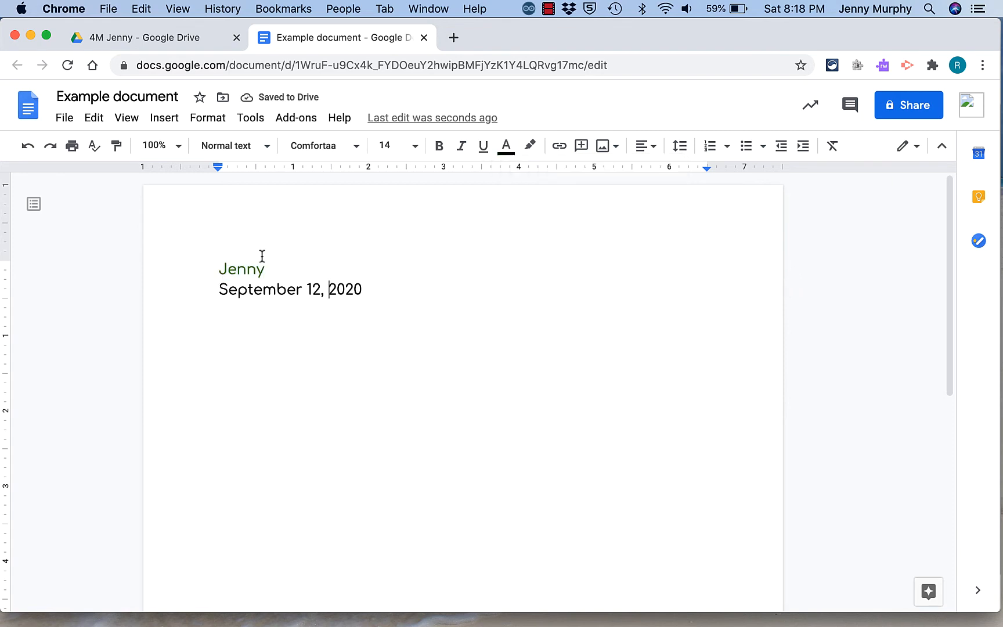
- Change the text color of the name on the first line to bright blue
{"action": "left_click_drag", "start_coordinate": [218, 269], "coordinate": [266, 269]}
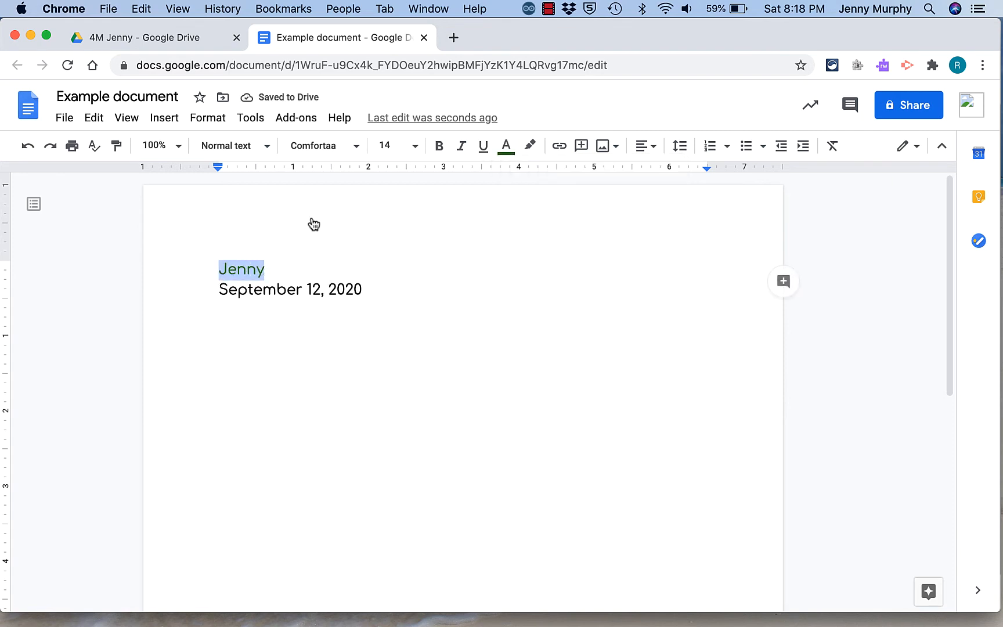
{"action": "left_click", "coordinate": [507, 147]}
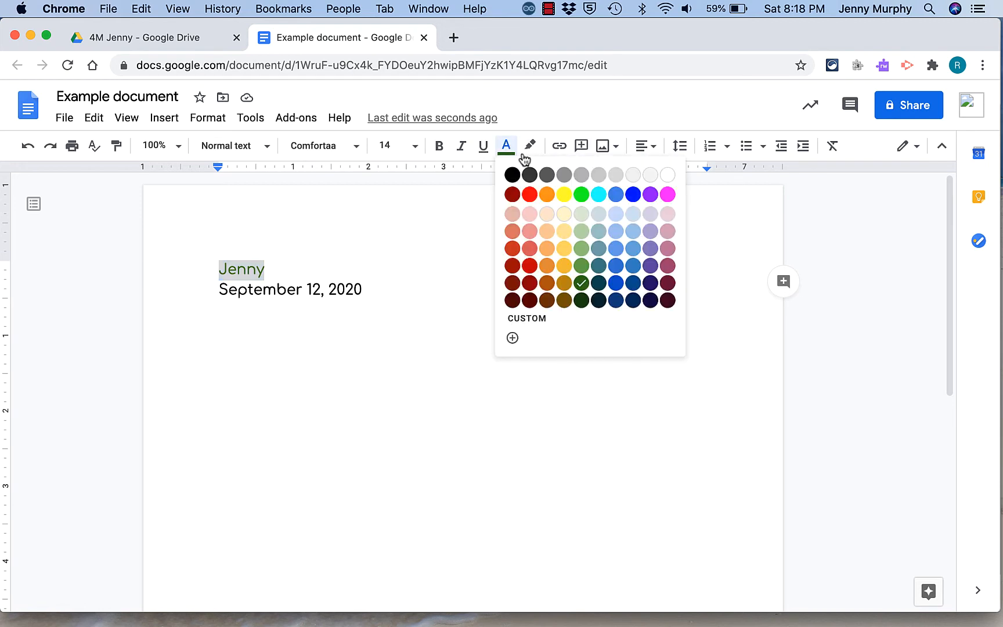
{"action": "left_click", "coordinate": [633, 195]}
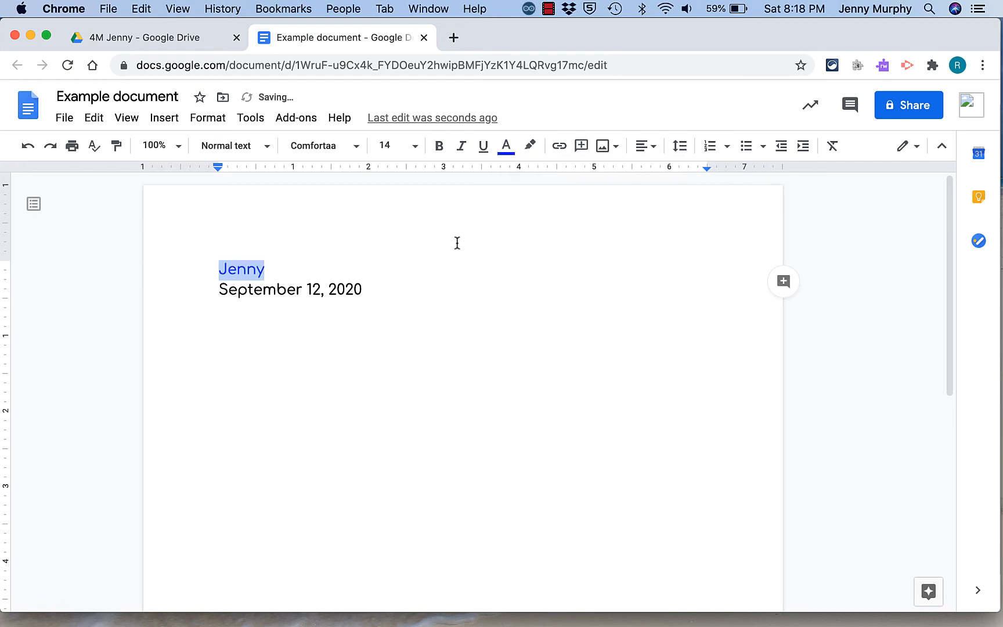
- Highlight the date on the second line in bright yellow
{"action": "left_click", "coordinate": [250, 288]}
{"action": "left_click_drag", "start_coordinate": [206, 291], "coordinate": [365, 291]}
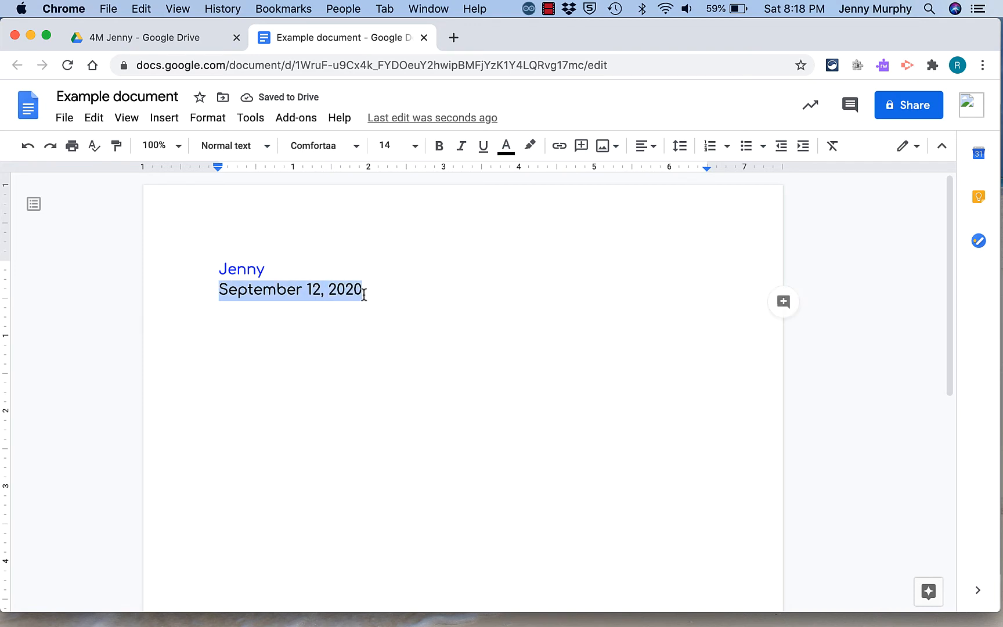
{"action": "left_click", "coordinate": [530, 148]}
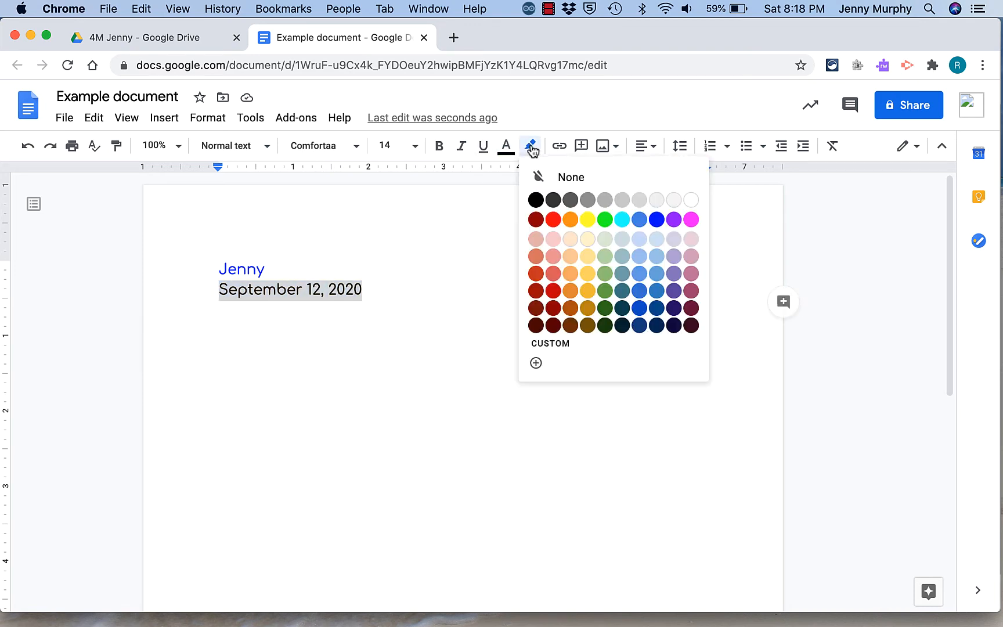
{"action": "left_click", "coordinate": [588, 220]}
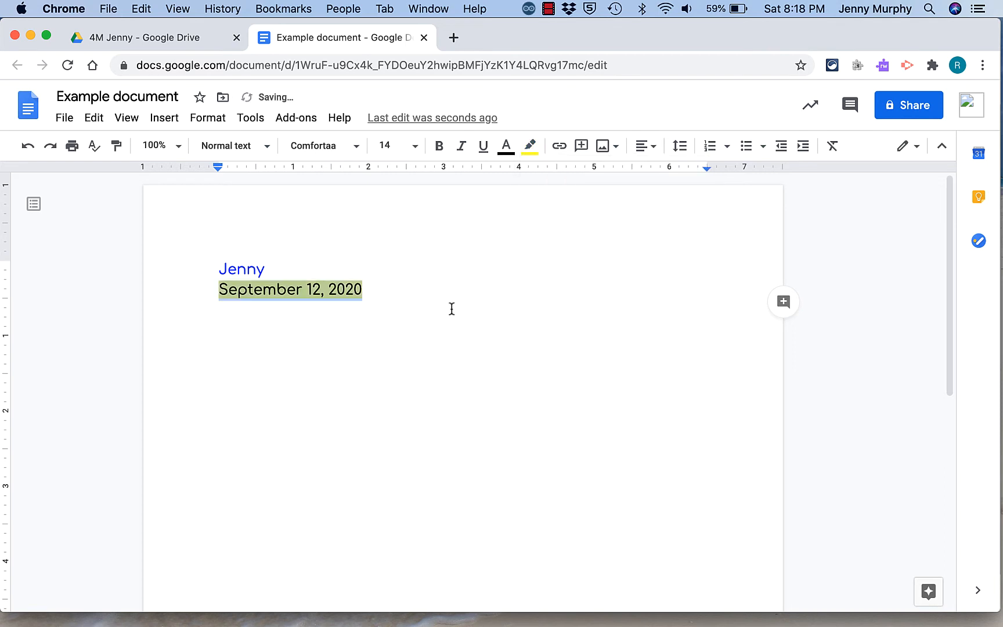
{"action": "left_click", "coordinate": [378, 347]}
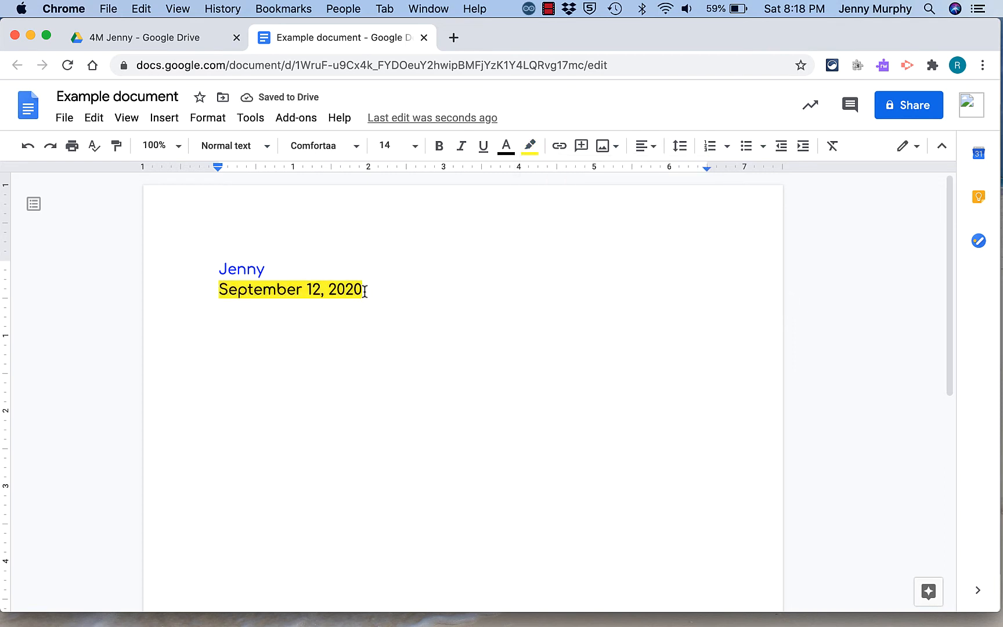
- Remove the highlight color from the date line
{"action": "left_click_drag", "start_coordinate": [364, 291], "coordinate": [199, 289]}
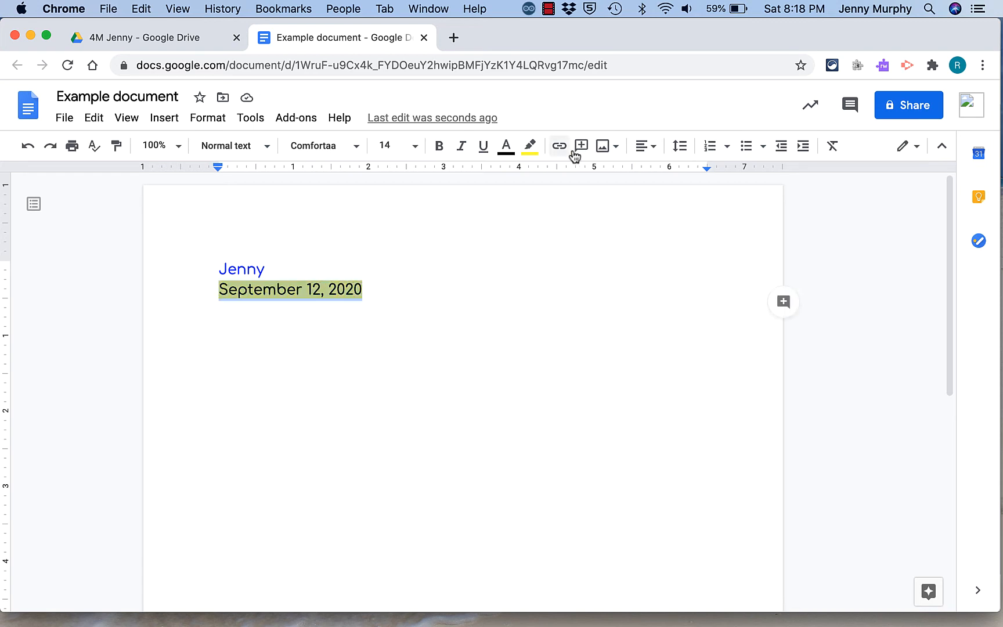
{"action": "left_click", "coordinate": [530, 147]}
{"action": "left_click", "coordinate": [542, 176]}
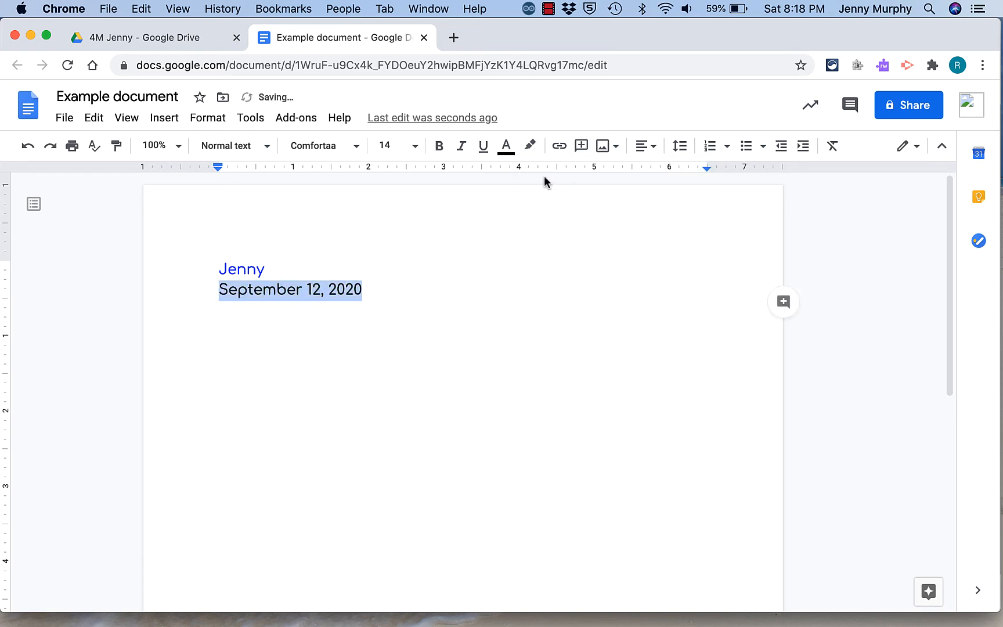
- Set the text color of the name on the first line back to black
{"action": "left_click_drag", "start_coordinate": [266, 270], "coordinate": [209, 267]}
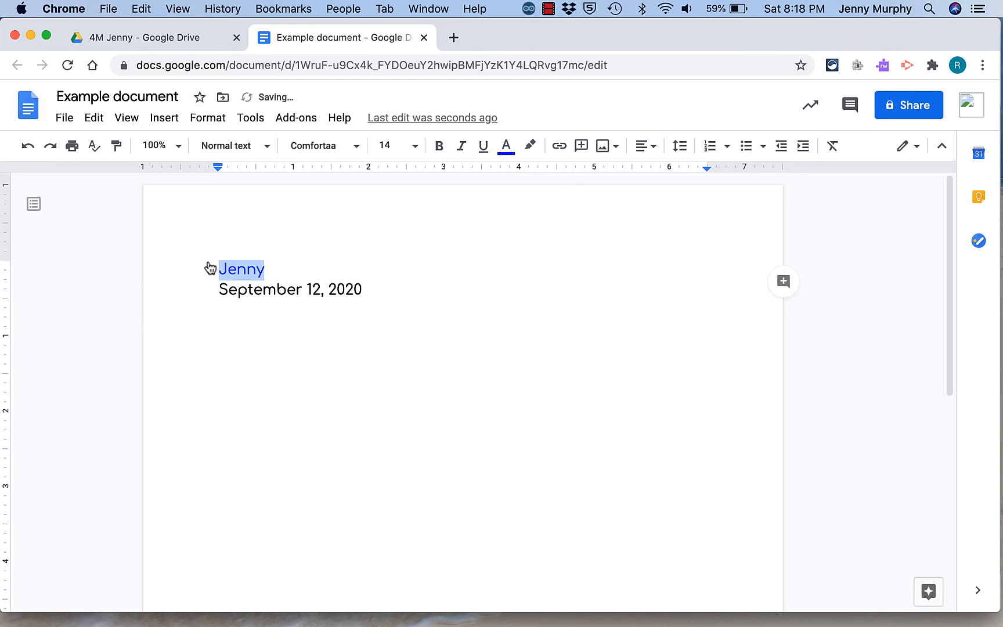
{"action": "left_click", "coordinate": [514, 159]}
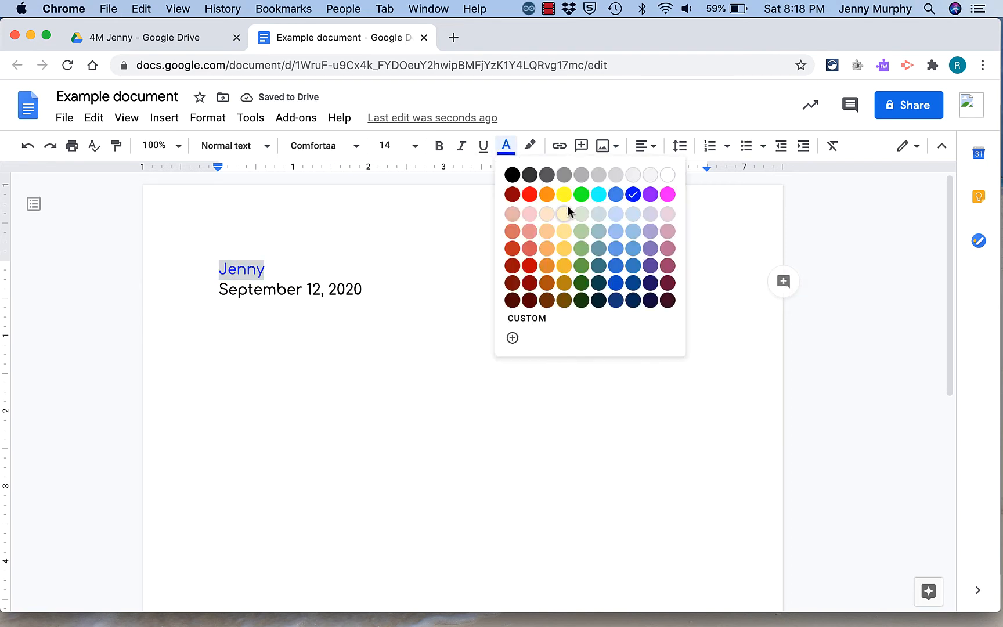
{"action": "left_click", "coordinate": [512, 175]}
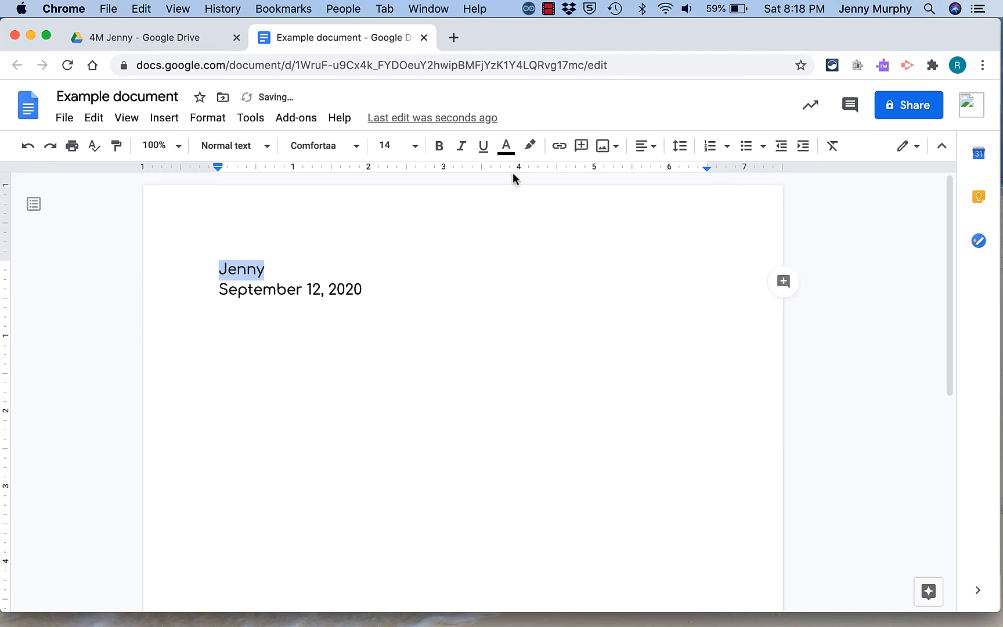
{"action": "left_click", "coordinate": [246, 289]}
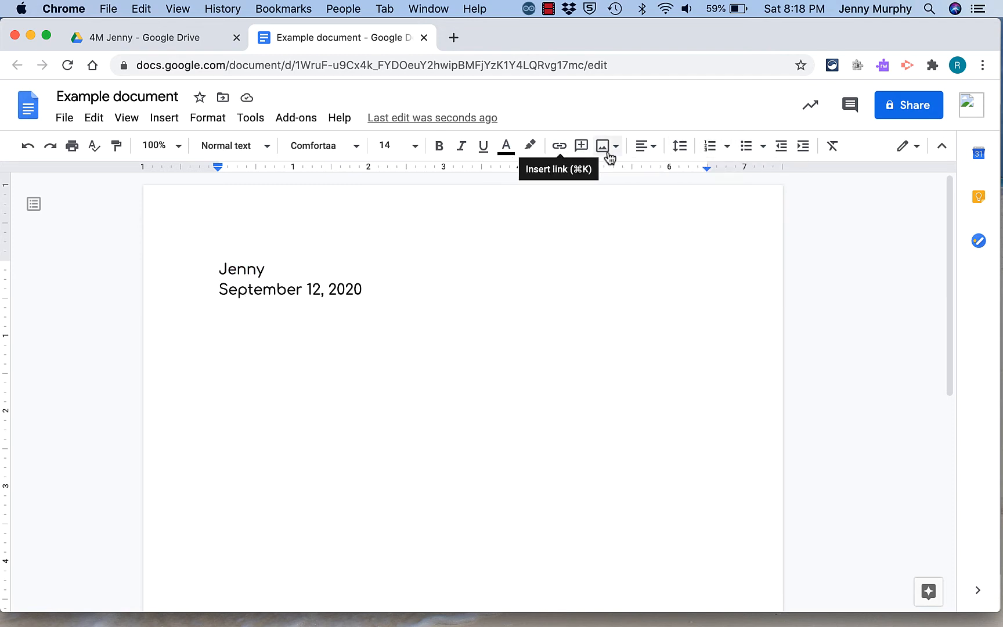
- Enter "Title" below the date, leaving one blank line between them
{"action": "left_click", "coordinate": [365, 291]}
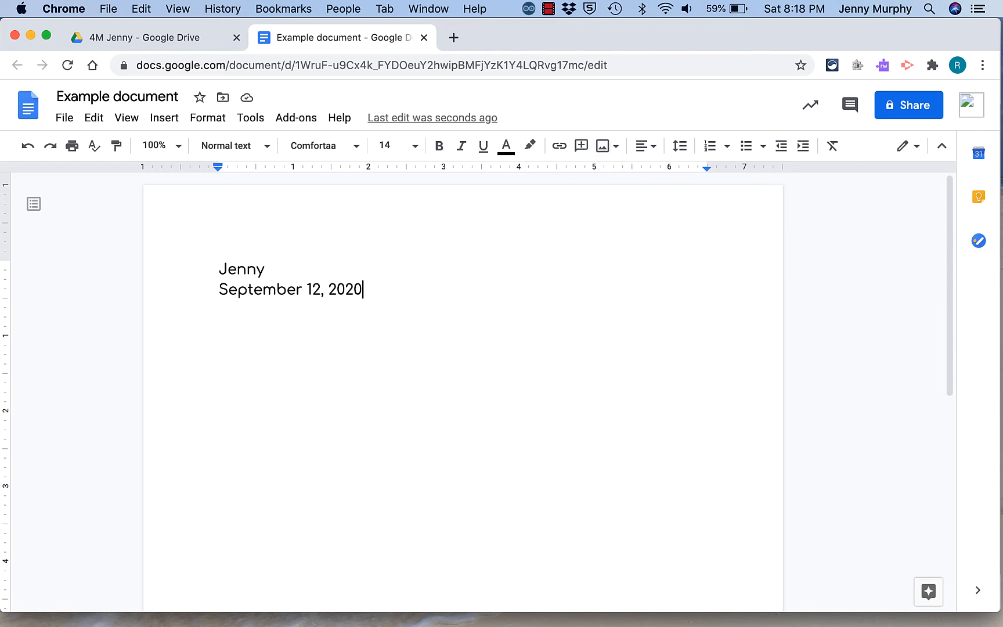
{"action": "key", "text": "Return"}
{"action": "key", "text": "Return"}
{"action": "type", "text": "Title"}
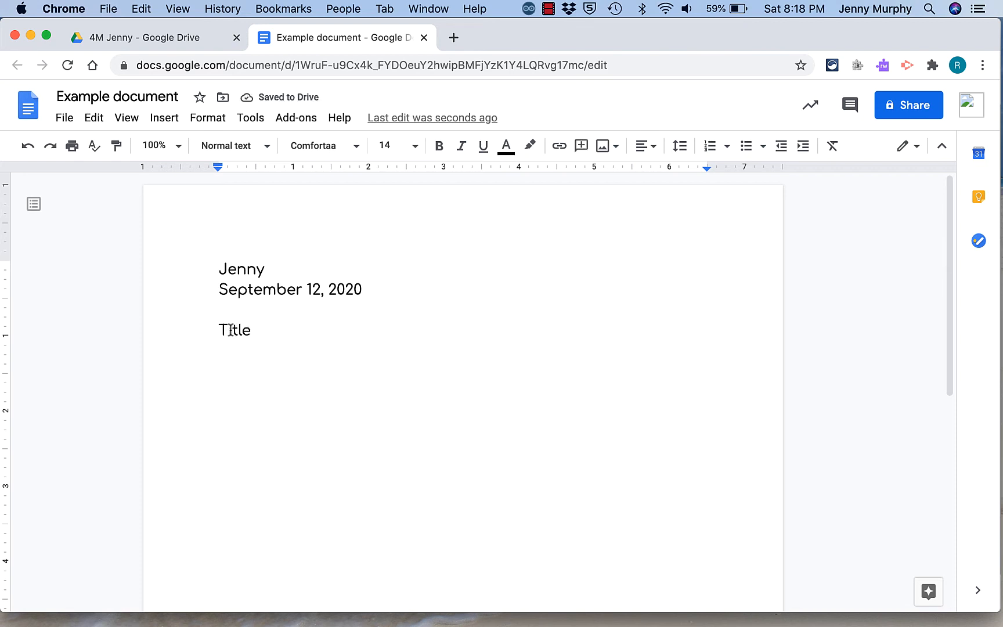
- Center the "Title" line and set its font size to 24
{"action": "left_click_drag", "start_coordinate": [218, 330], "coordinate": [252, 330]}
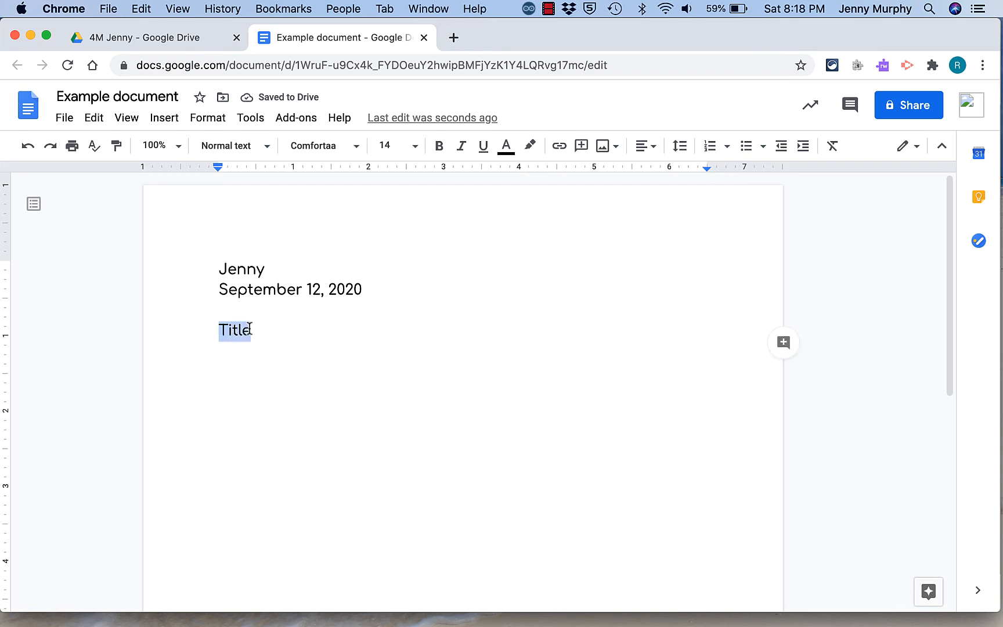
{"action": "left_click", "coordinate": [652, 150]}
{"action": "left_click", "coordinate": [600, 179]}
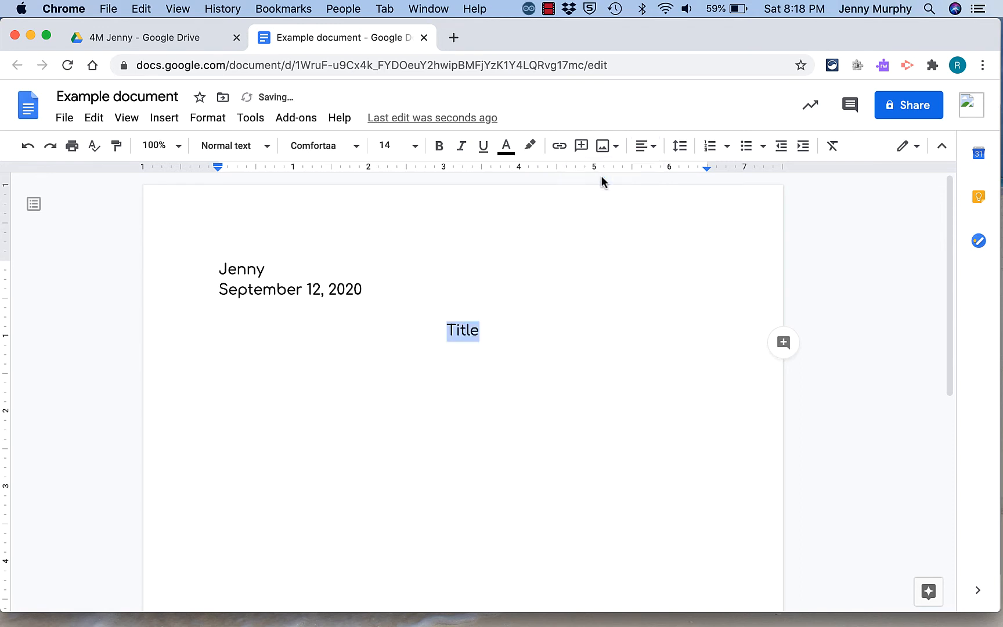
{"action": "left_click", "coordinate": [489, 331]}
{"action": "left_click_drag", "start_coordinate": [441, 333], "coordinate": [476, 334]}
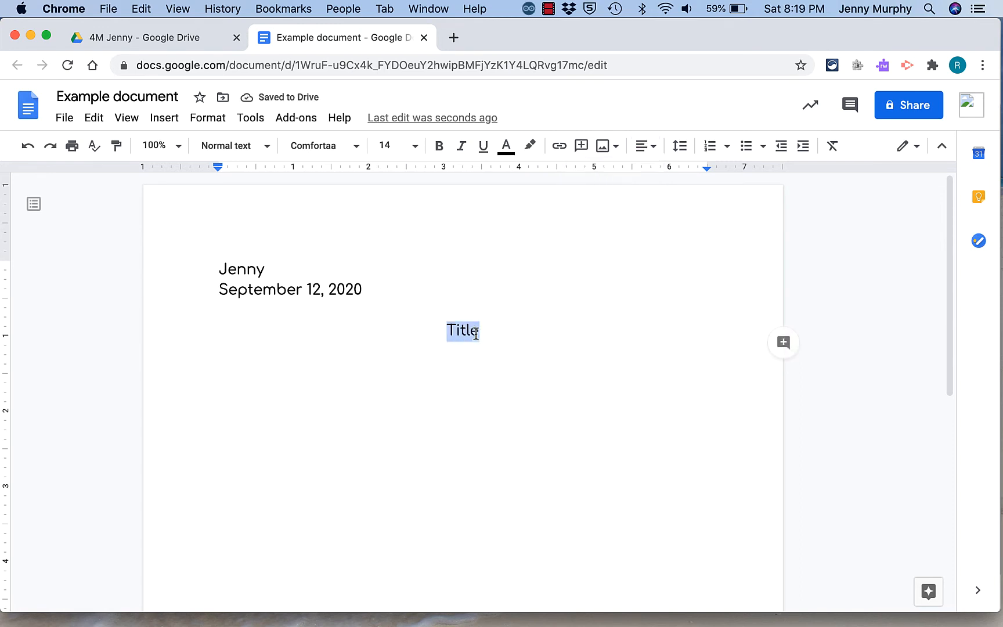
{"action": "left_click", "coordinate": [414, 148]}
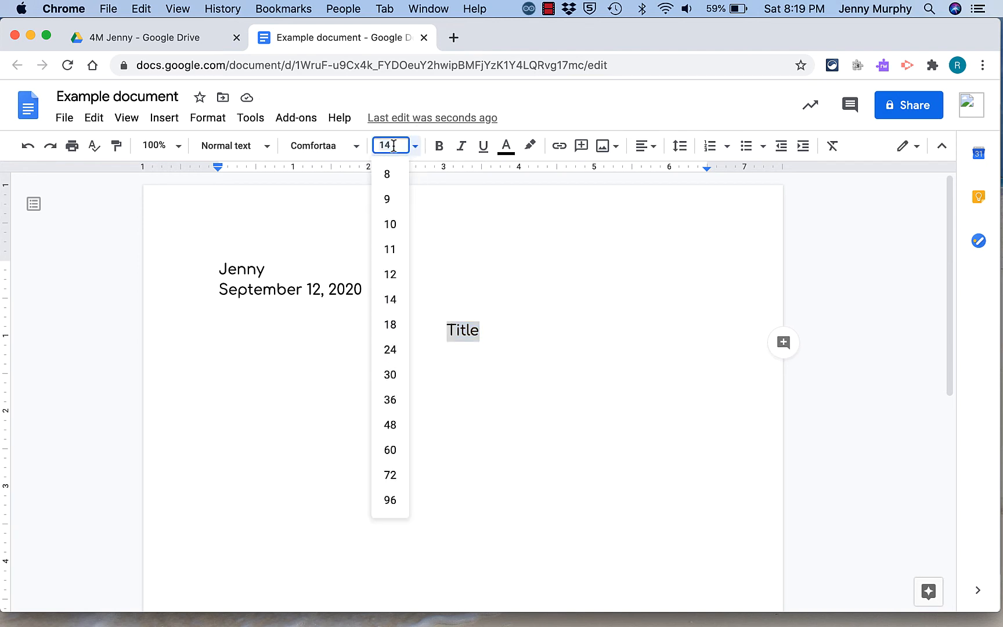
{"action": "left_click", "coordinate": [385, 348]}
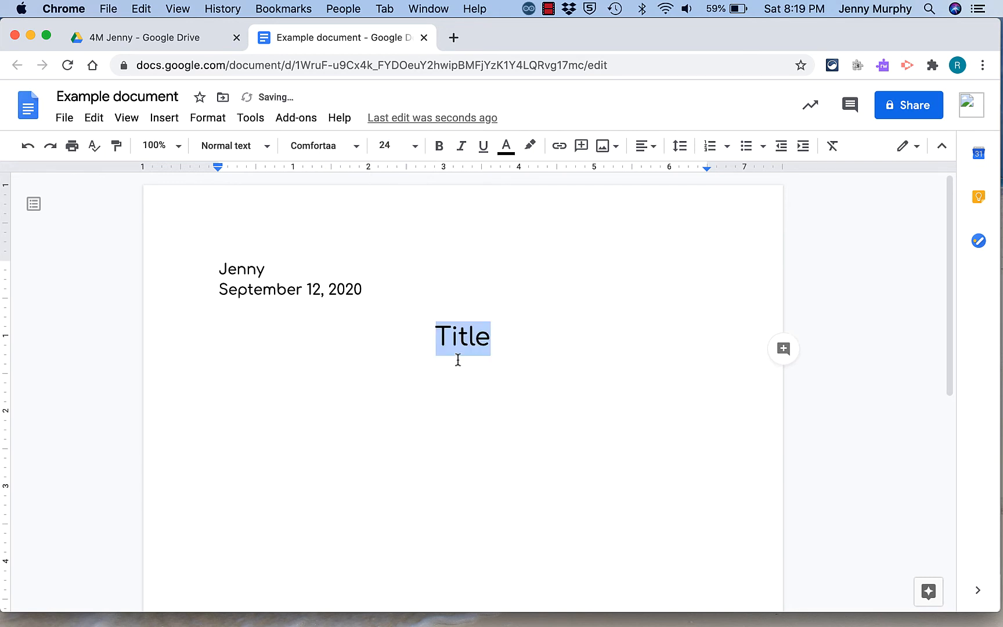
- Start a new body paragraph below the title, left-aligned with font size 14
{"action": "left_click", "coordinate": [497, 337]}
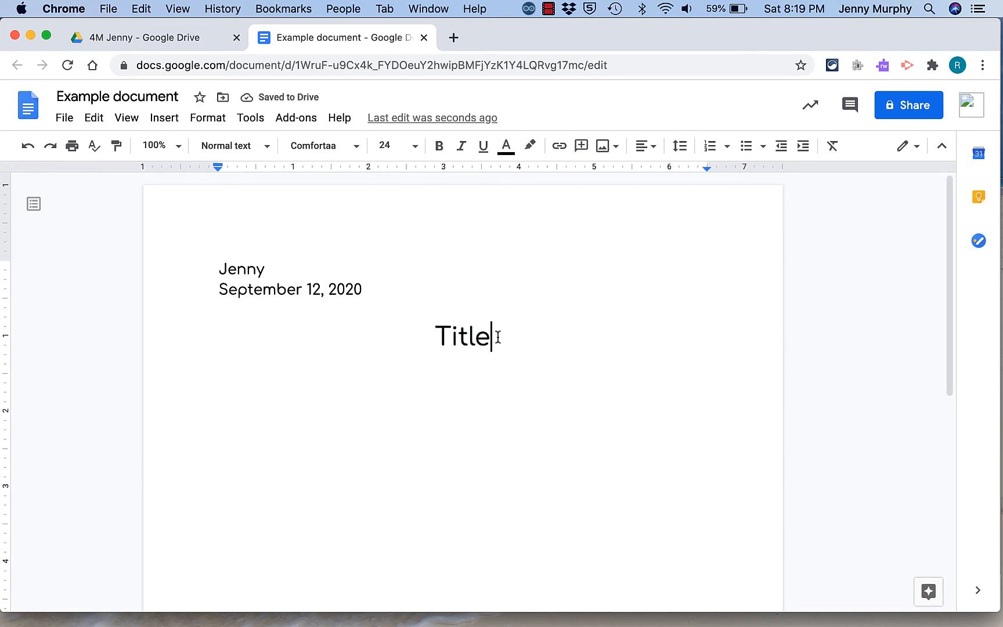
{"action": "key", "text": "Return"}
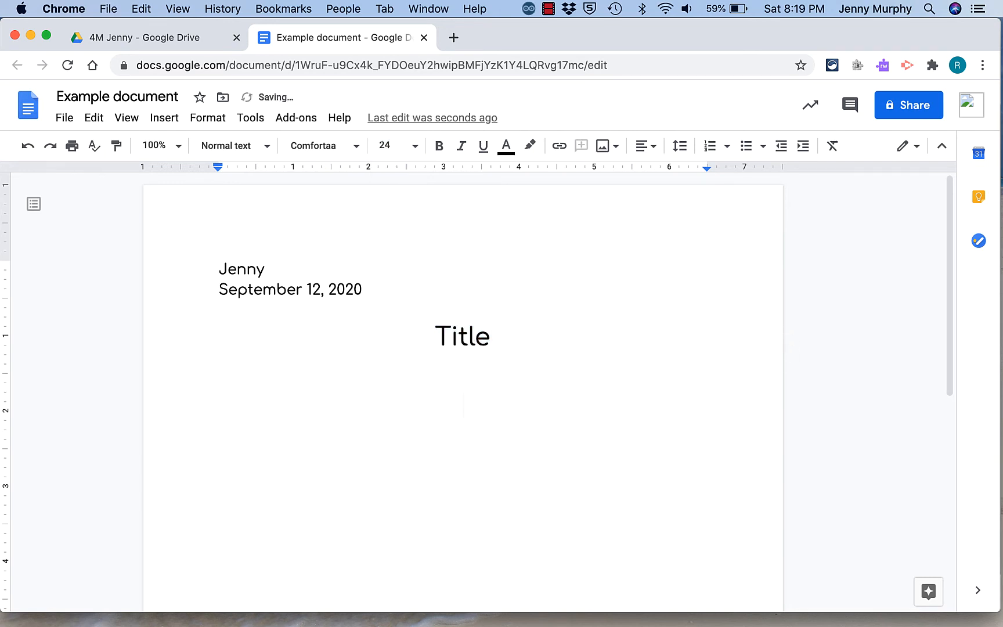
{"action": "left_click", "coordinate": [654, 150]}
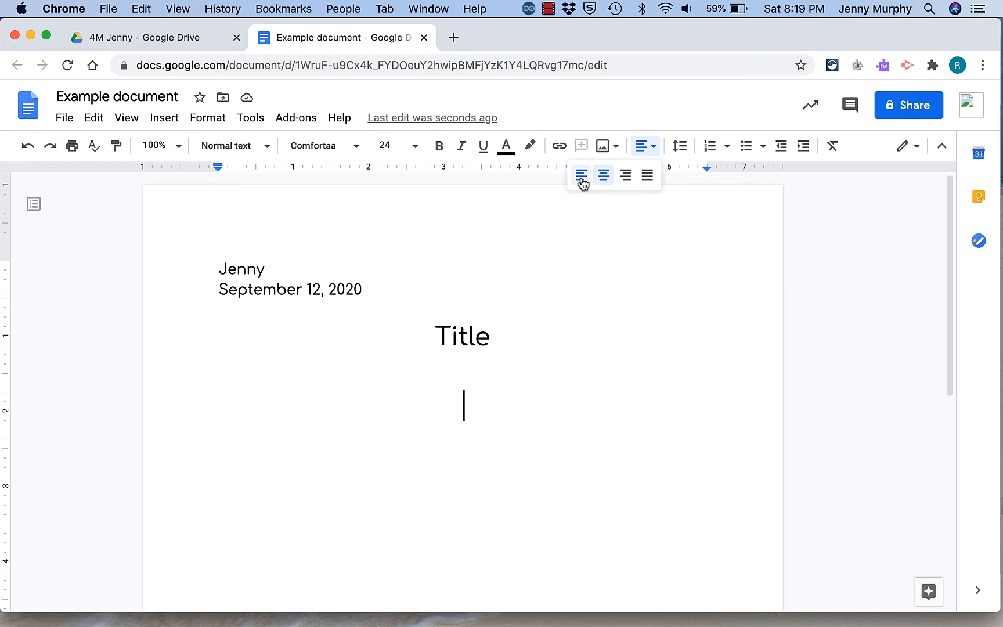
{"action": "left_click", "coordinate": [581, 175]}
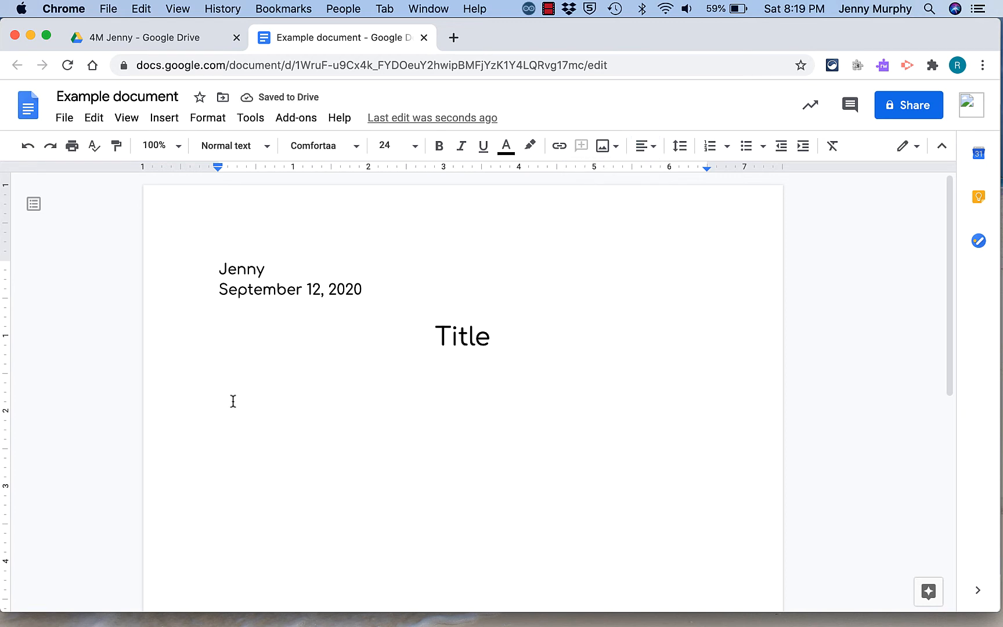
{"action": "left_click", "coordinate": [387, 147]}
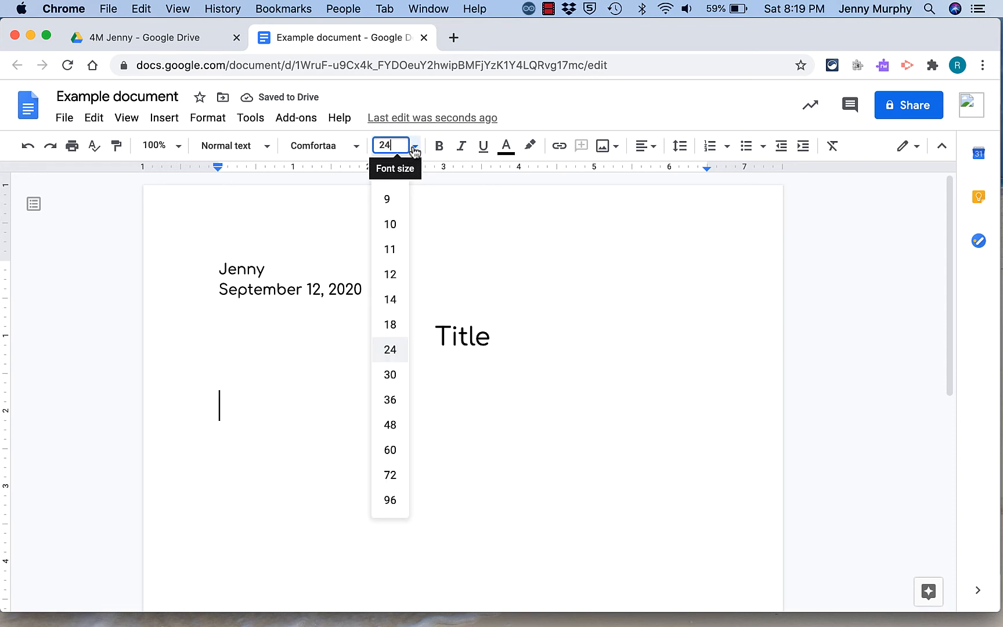
{"action": "left_click", "coordinate": [389, 299]}
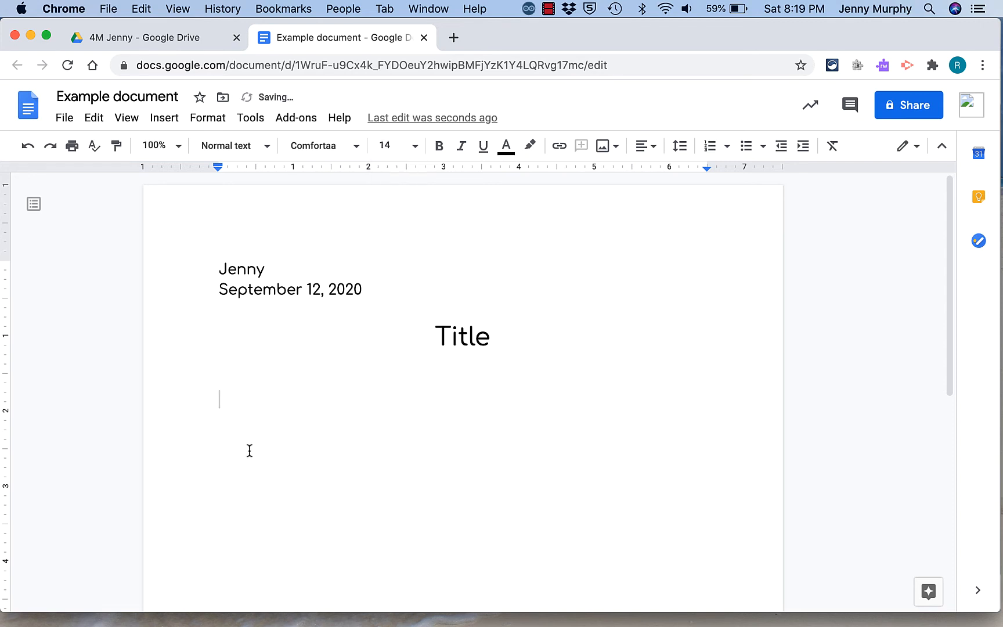
- Enter the body text "Start typing my paragraph here." below the title and indent its first line
{"action": "type", "text": "Startitp"}
{"action": "key", "text": "BackSpace"}
{"action": "type", "text": "ypin"}
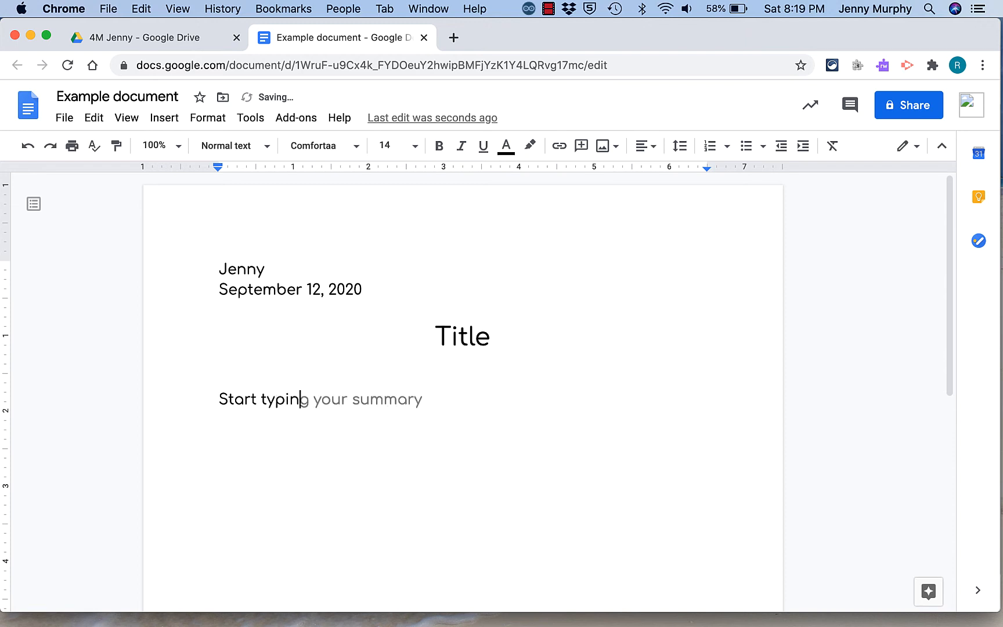
{"action": "type", "text": "g my pra"}
{"action": "key", "text": "BackSpace"}
{"action": "type", "text": "pra"}
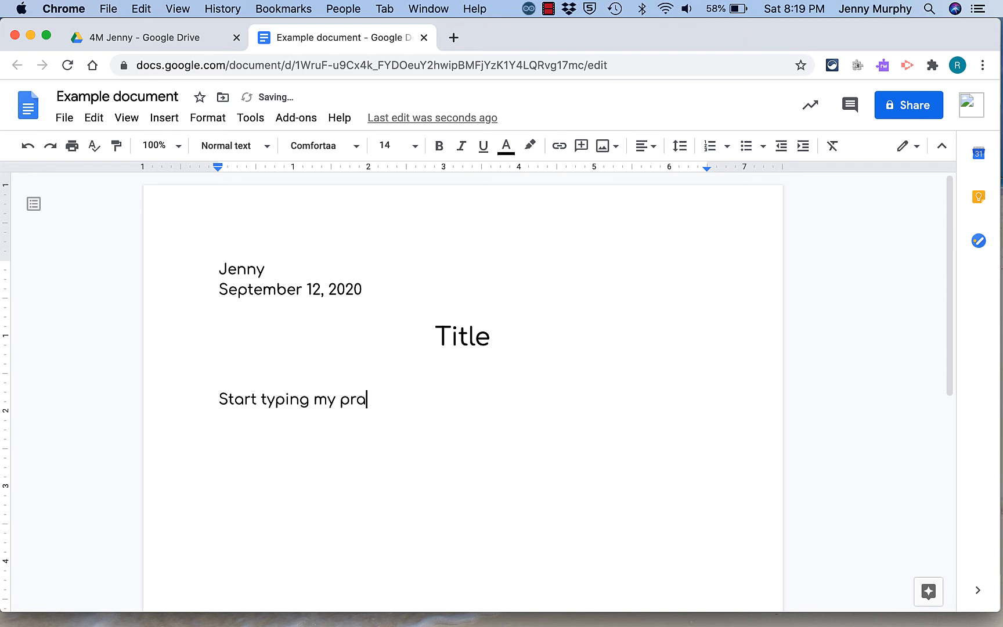
{"action": "key", "text": "BackSpace"}
{"action": "key", "text": "BackSpace"}
{"action": "type", "text": "aragrap"}
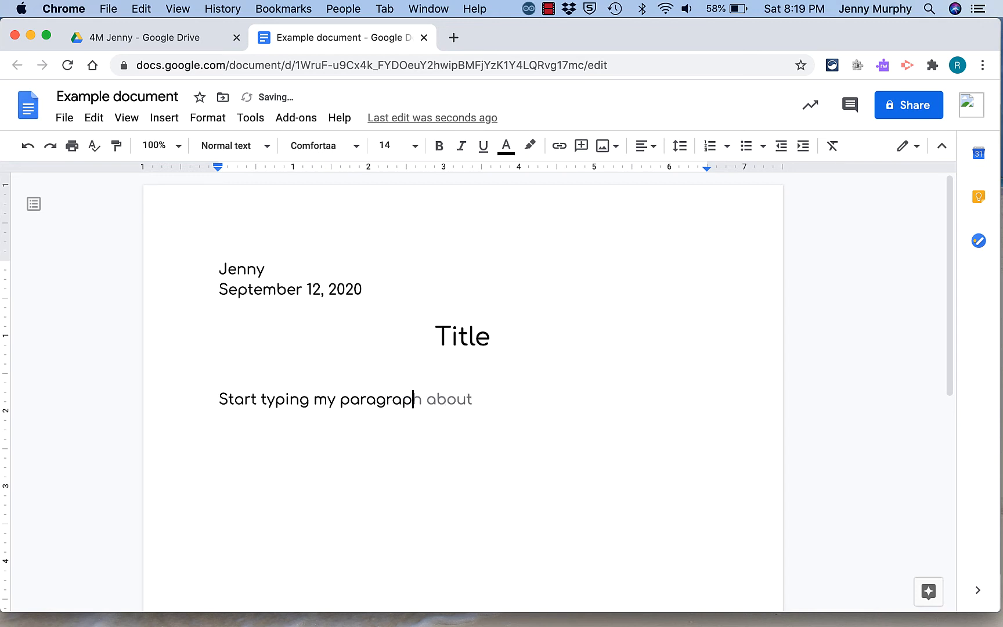
{"action": "type", "text": "h here."}
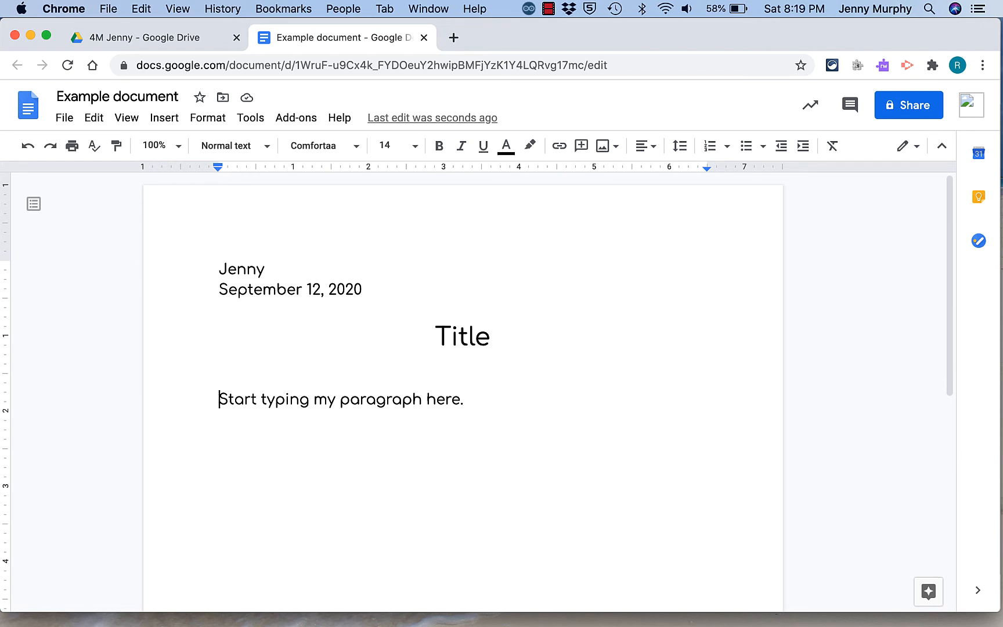
{"action": "key", "text": "Tab"}
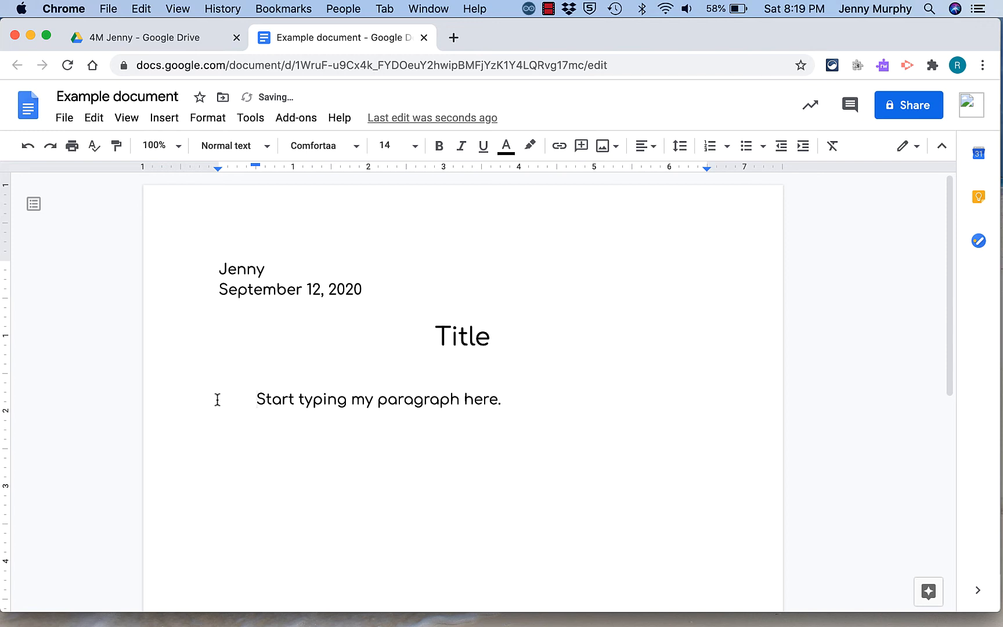
- Add the sentence "Typing your paragraphs and sentences the text automatically wraps." to the end of the body paragraph
{"action": "left_click", "coordinate": [523, 403]}
{"action": "type", "text": "Typing your paraga"}
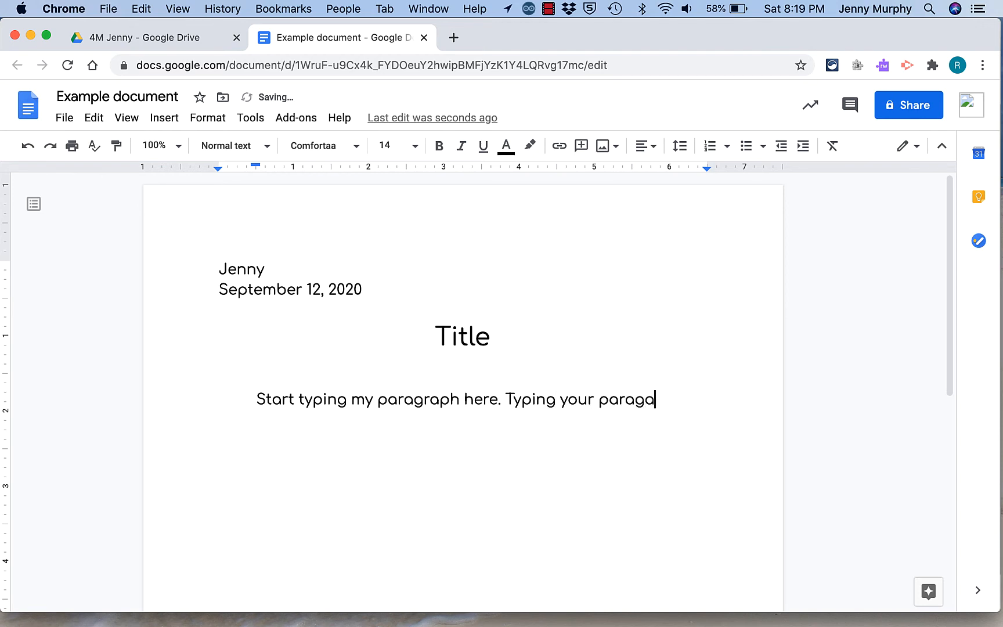
{"action": "key", "text": "BackSpace"}
{"action": "type", "text": "raphs and sent"}
{"action": "type", "text": "ences"}
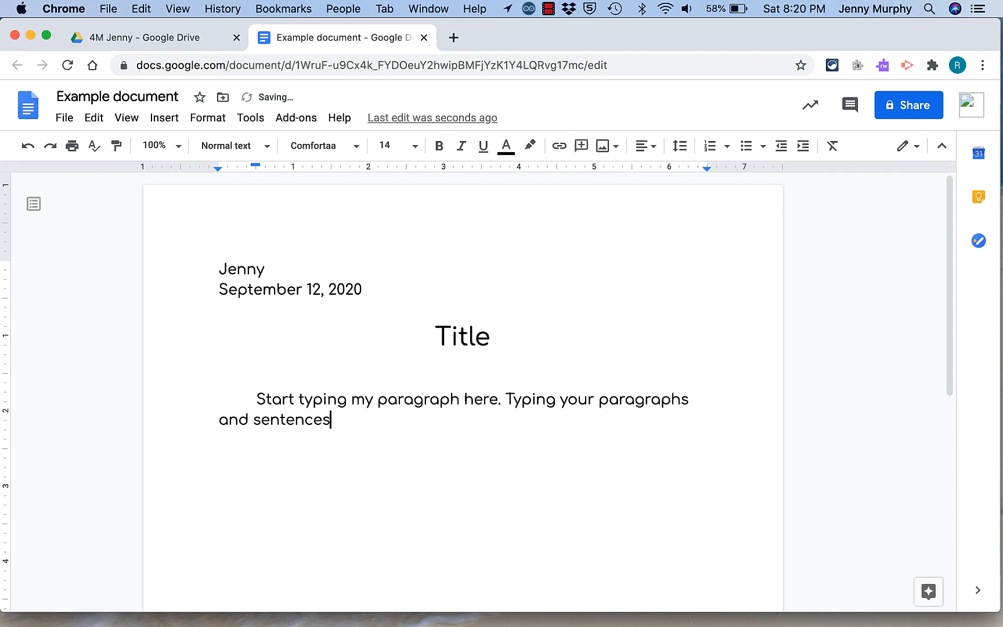
{"action": "type", "text": " the text autom"}
{"action": "key", "text": "Tab"}
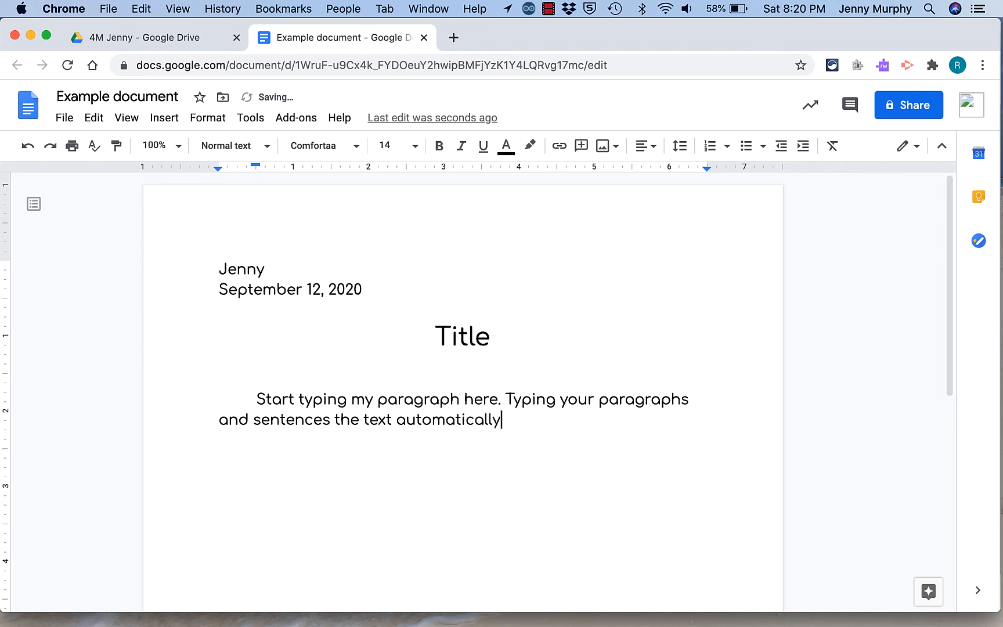
{"action": "type", "text": "wraps."}
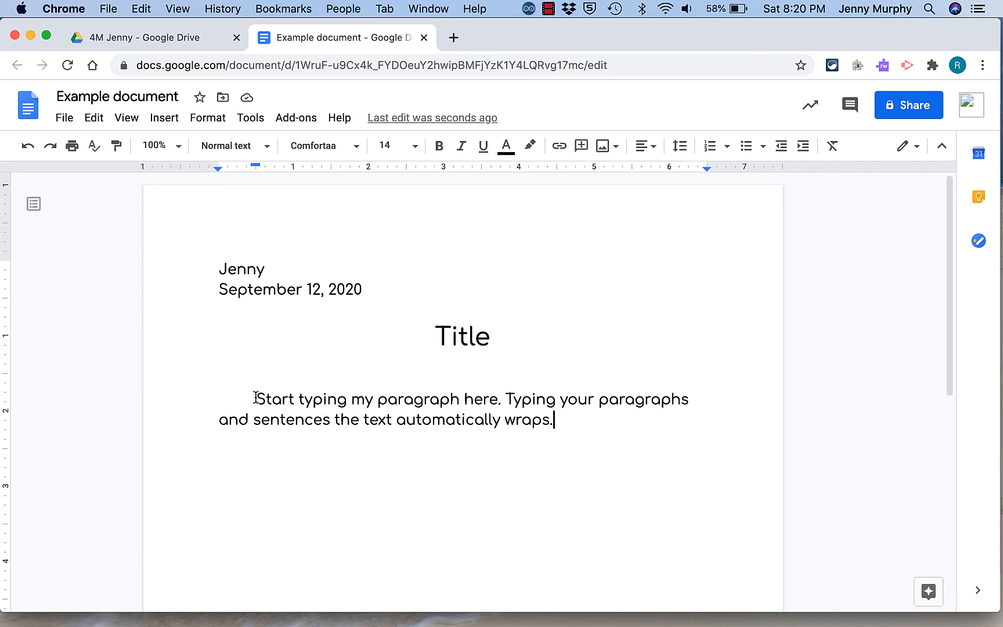
- Try Single, 1.15, 1.5 and Double line spacing in turn on the whole body paragraph
{"action": "left_click_drag", "start_coordinate": [556, 420], "coordinate": [246, 401]}
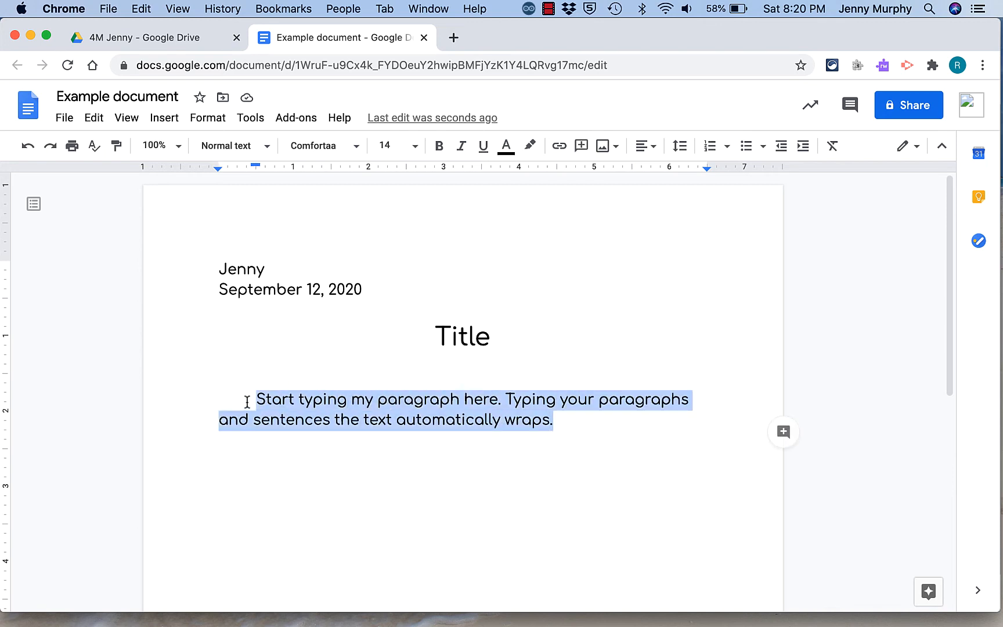
{"action": "left_click", "coordinate": [680, 148]}
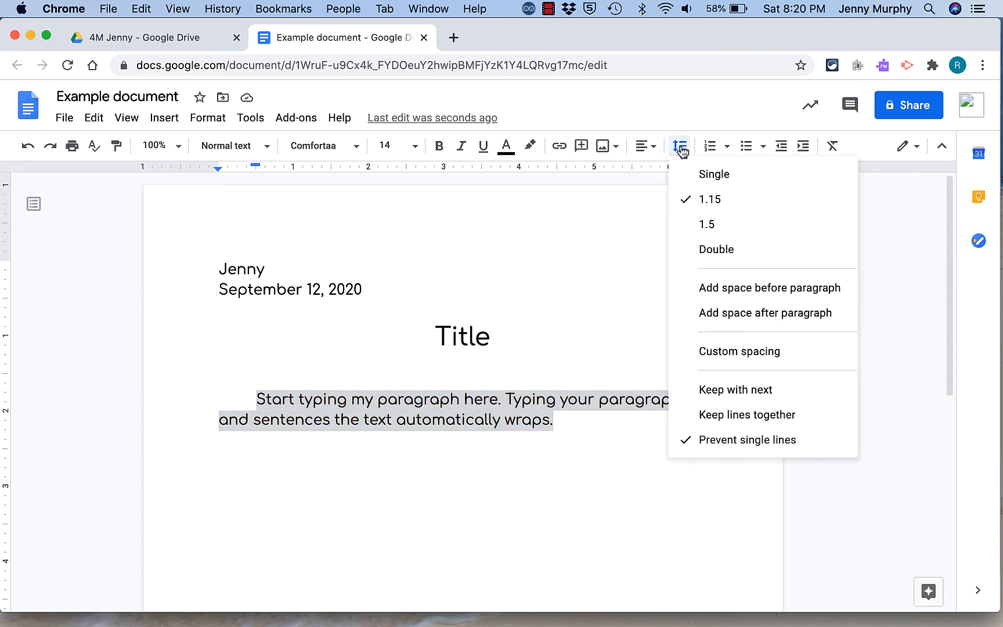
{"action": "left_click", "coordinate": [692, 180]}
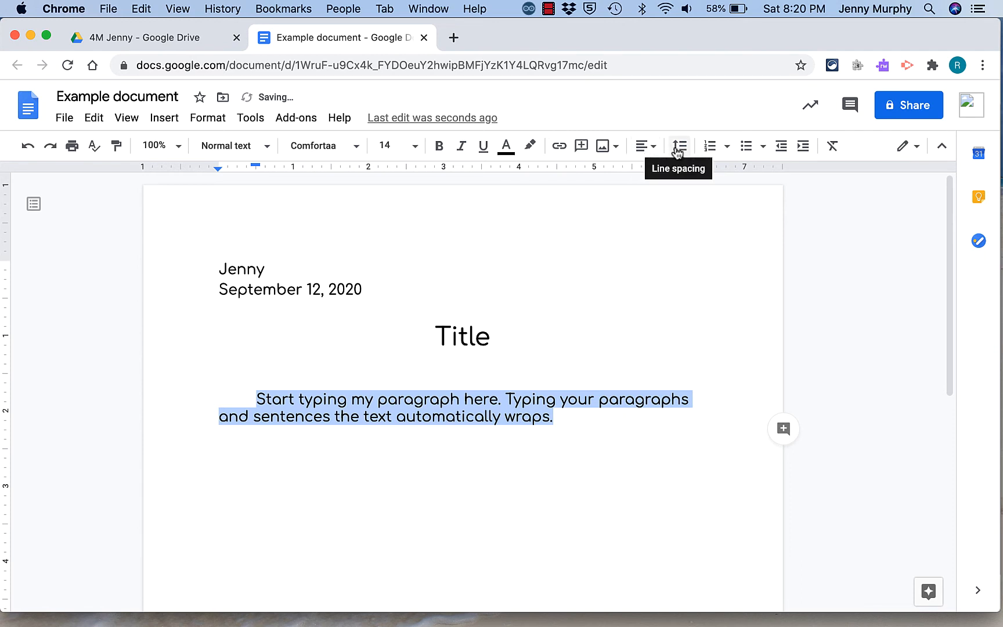
{"action": "left_click", "coordinate": [680, 149]}
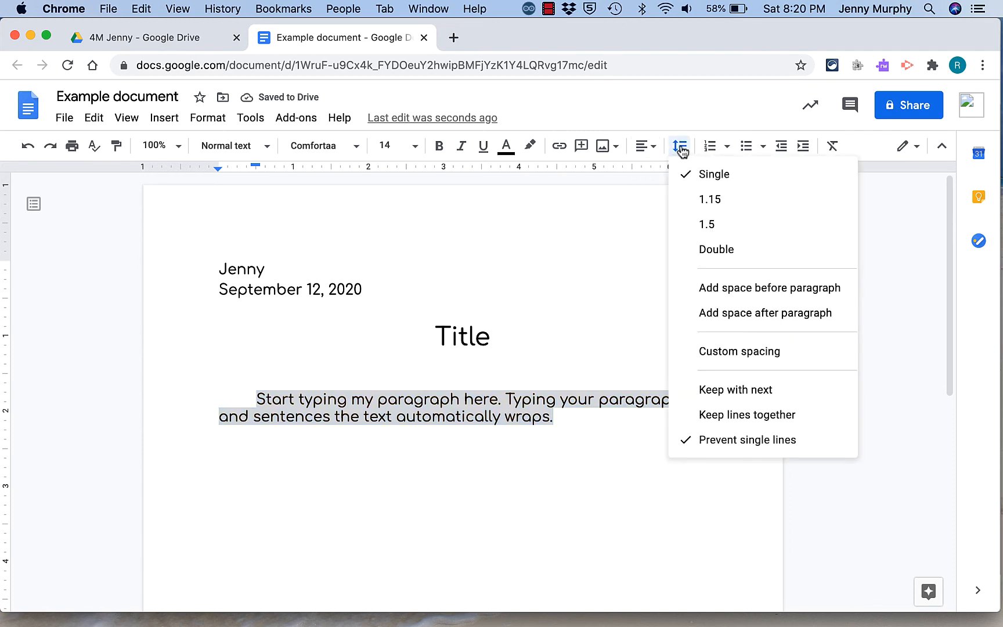
{"action": "left_click", "coordinate": [718, 201]}
{"action": "left_click", "coordinate": [680, 145]}
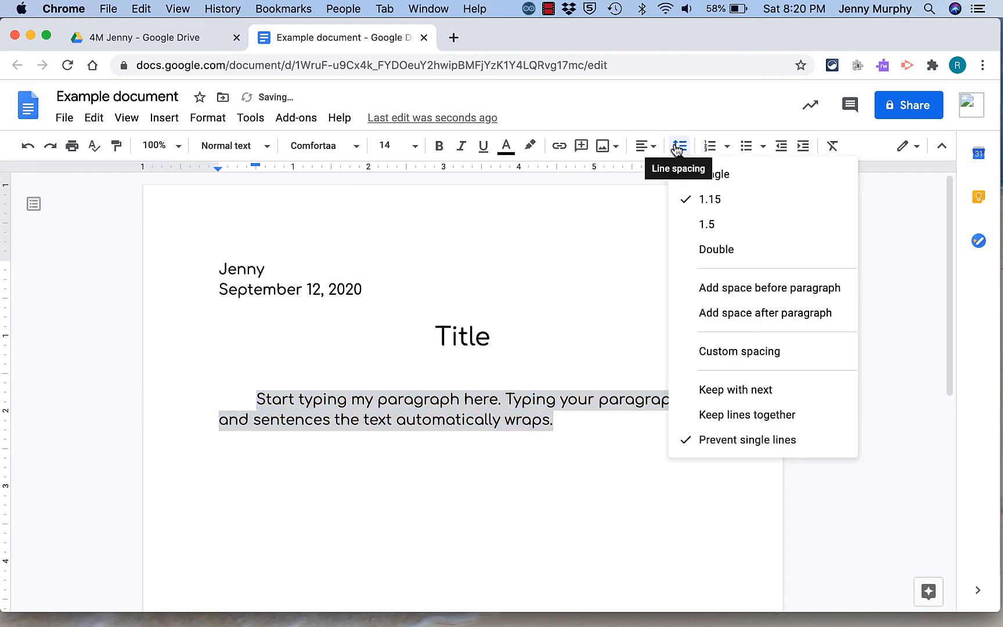
{"action": "left_click", "coordinate": [696, 229]}
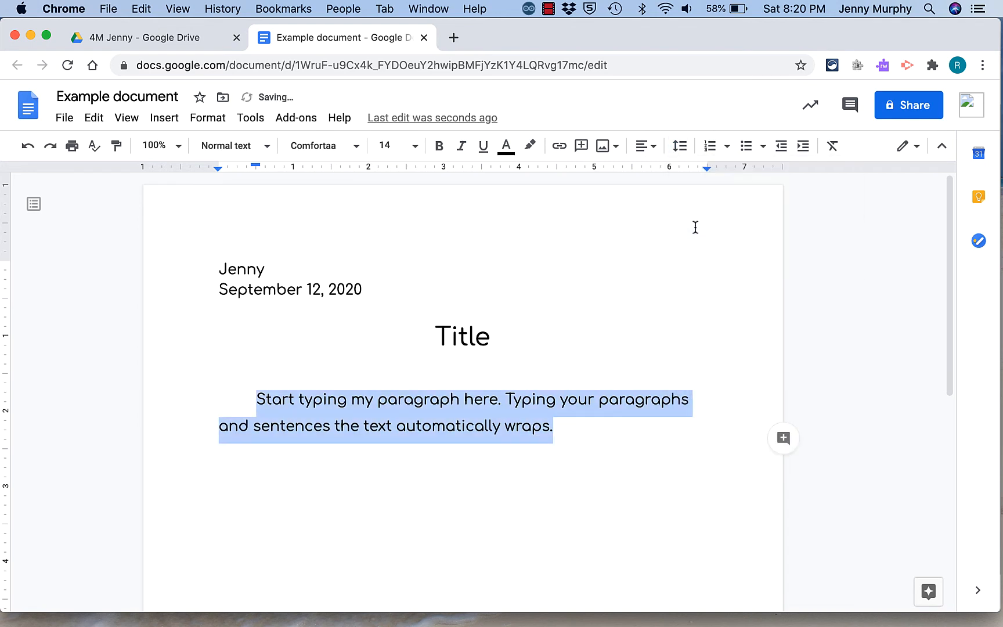
{"action": "left_click", "coordinate": [679, 147]}
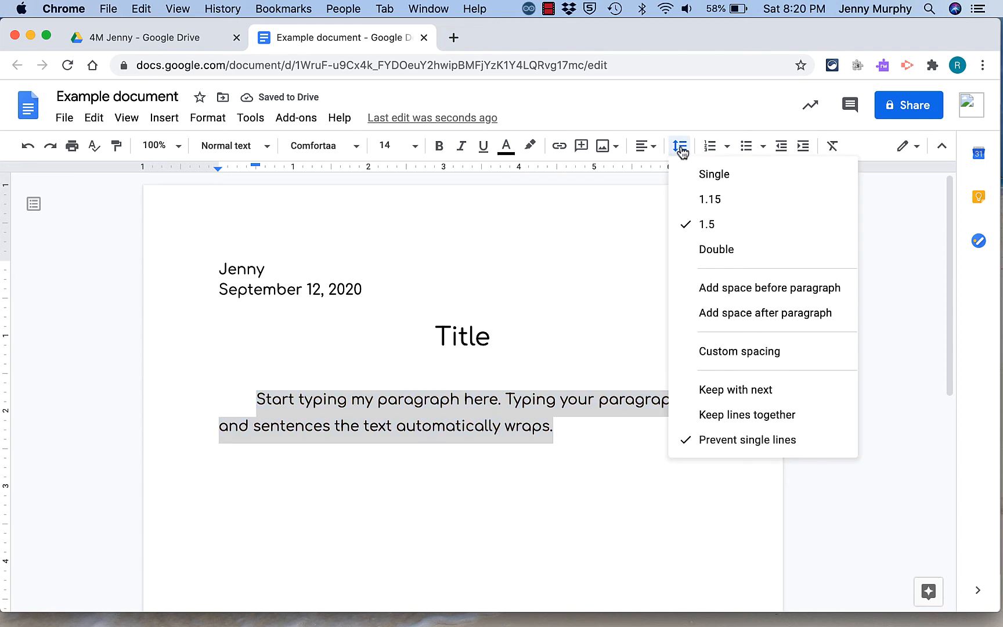
{"action": "left_click", "coordinate": [708, 254]}
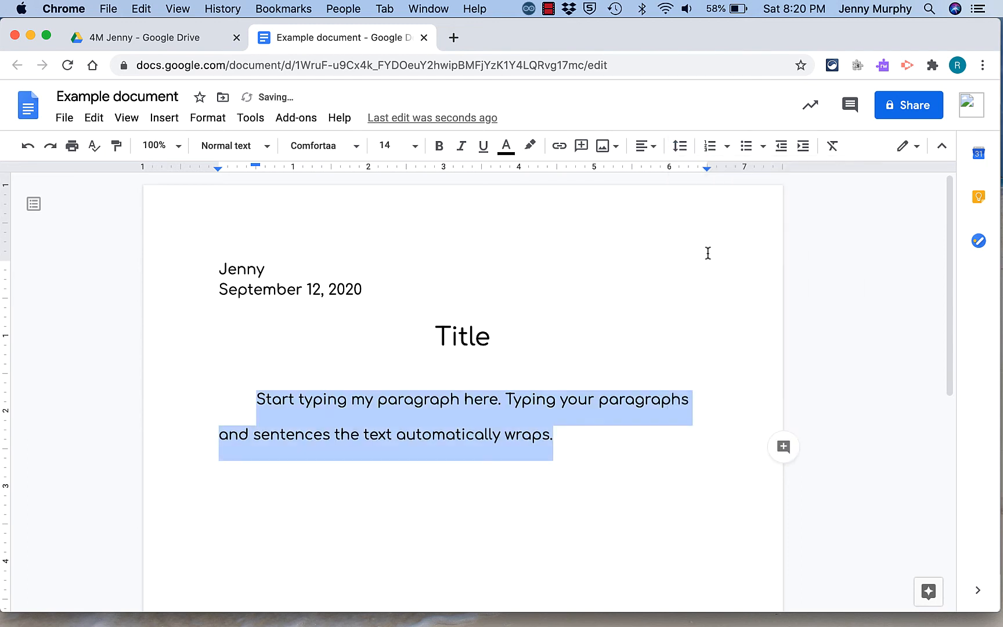
- Set the whole body paragraph's line spacing back to 1.15
{"action": "left_click", "coordinate": [651, 148]}
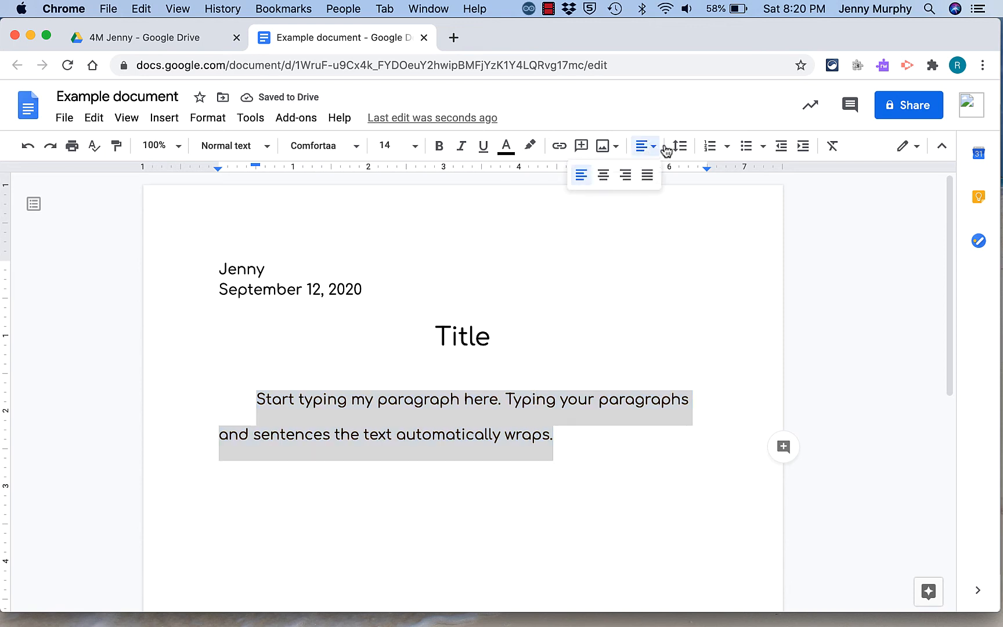
{"action": "left_click", "coordinate": [677, 147]}
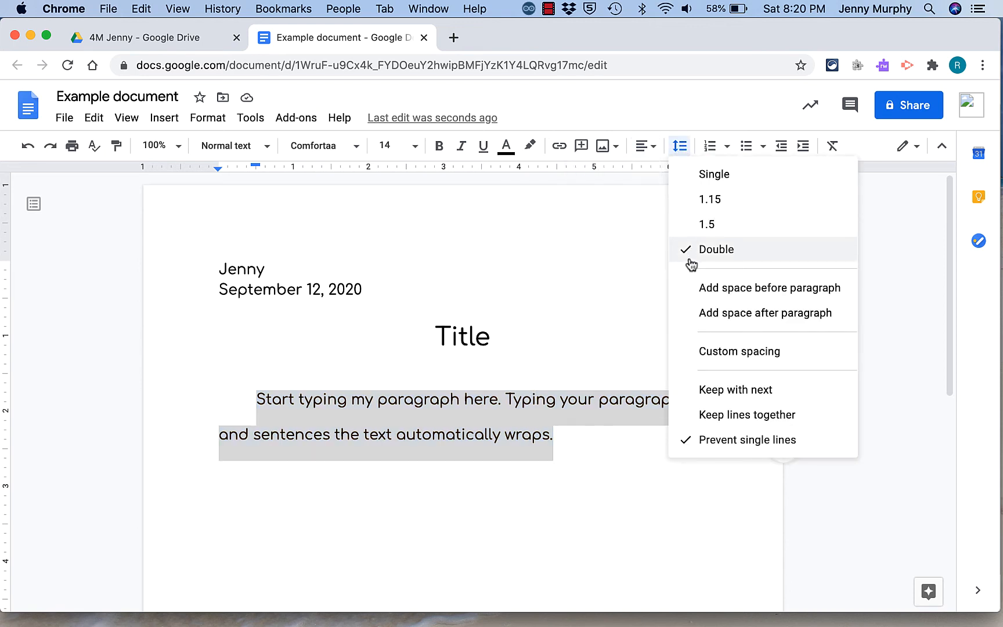
{"action": "left_click", "coordinate": [578, 441]}
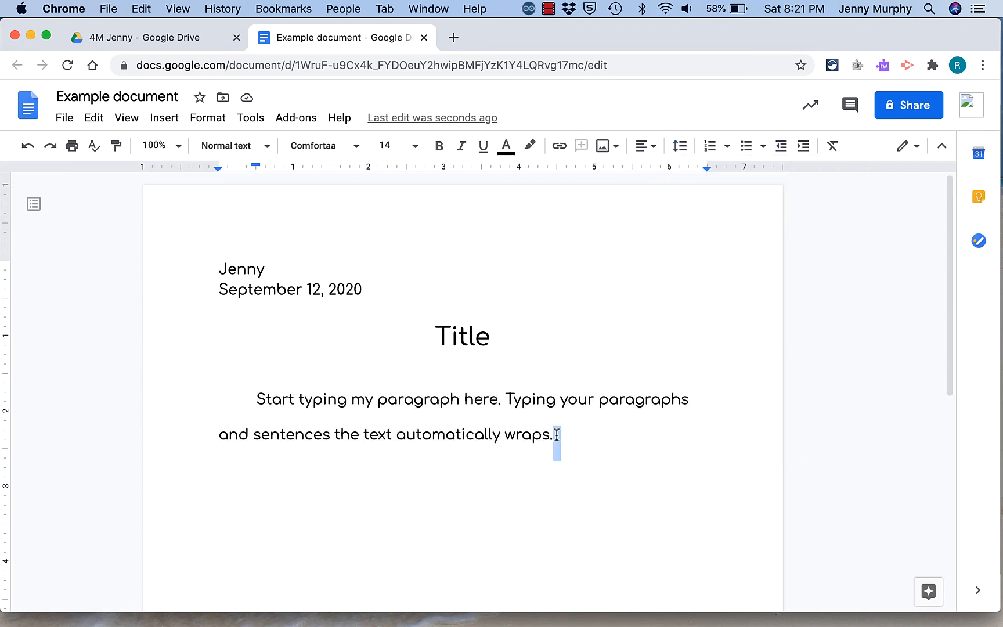
{"action": "left_click_drag", "start_coordinate": [554, 437], "coordinate": [257, 398]}
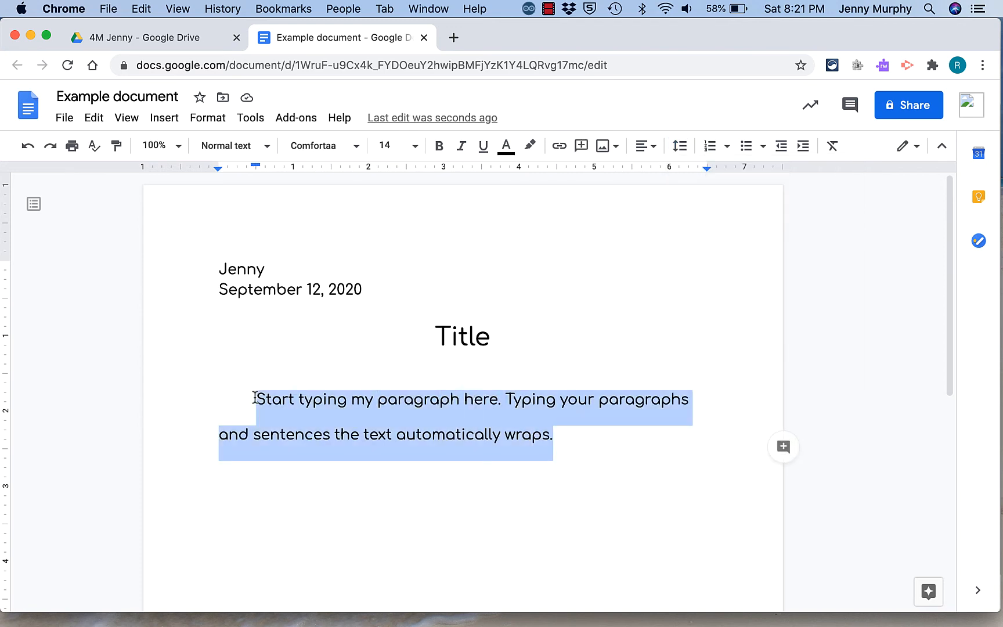
{"action": "left_click", "coordinate": [658, 149]}
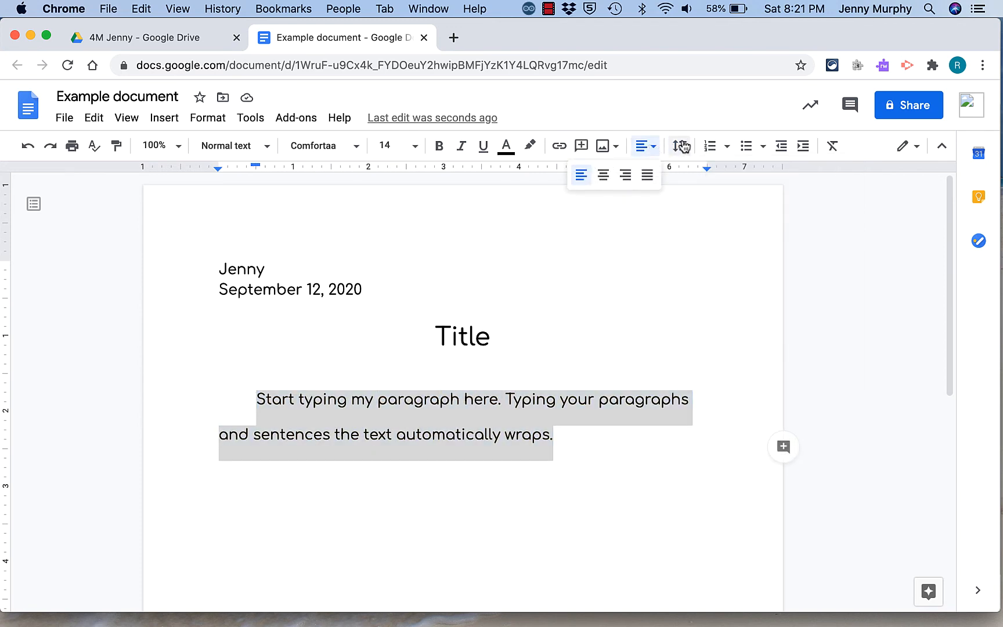
{"action": "left_click", "coordinate": [680, 146]}
{"action": "left_click", "coordinate": [701, 200]}
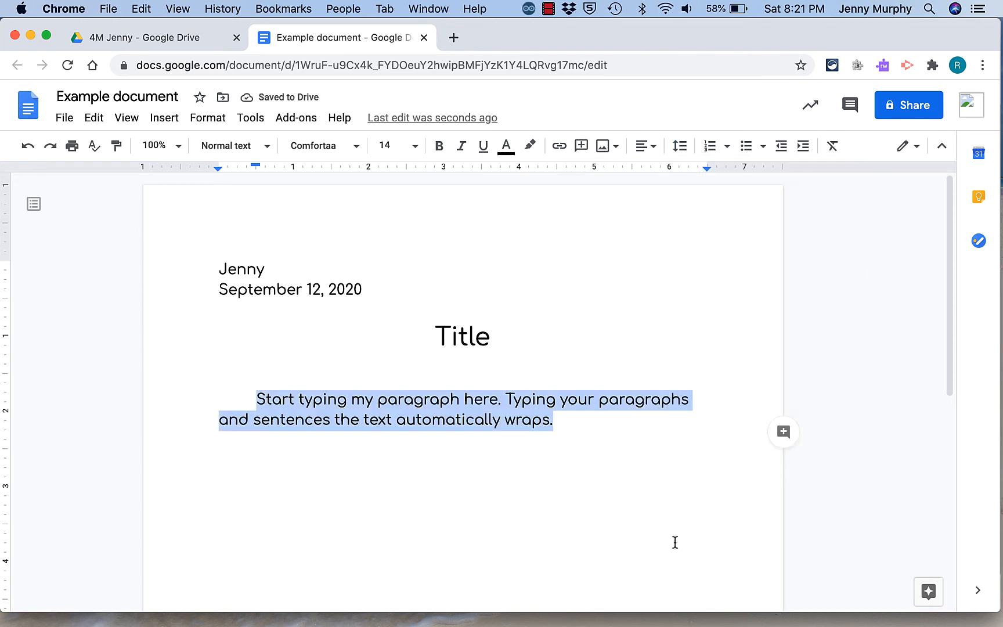
{"action": "left_click", "coordinate": [587, 417]}
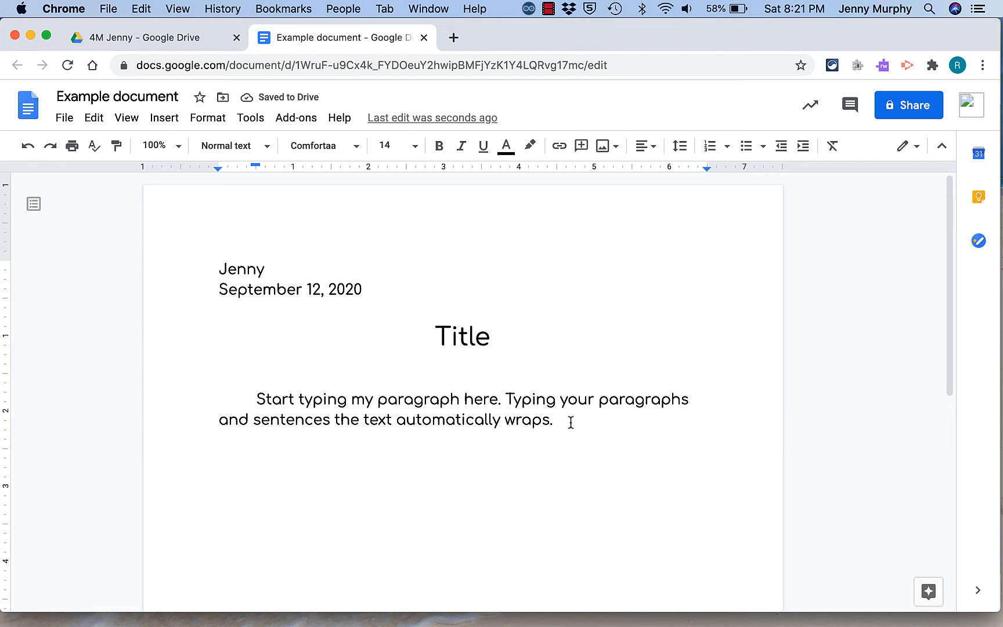
- Add the line "List of colors" below the body paragraph, unindented and separated by one blank line
{"action": "key", "text": "Return"}
{"action": "key", "text": "BackSpace"}
{"action": "type", "text": "Li"}
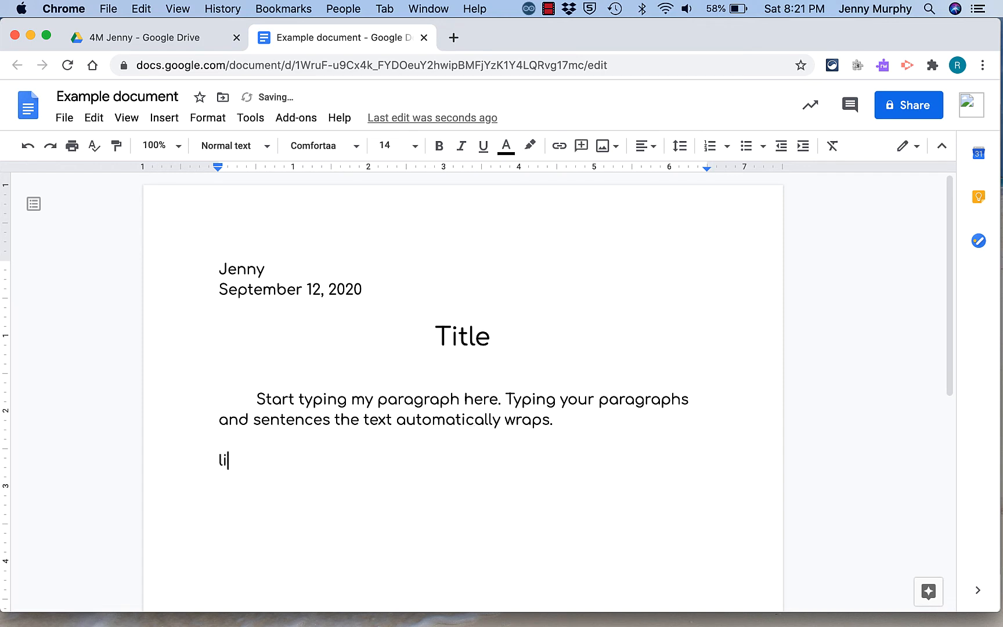
{"action": "type", "text": "st of colors"}
- Enter Red, Orange, Yellow, Green, Blue and purple on separate lines below "List of colors"
{"action": "key", "text": "Return"}
{"action": "type", "text": "red"}
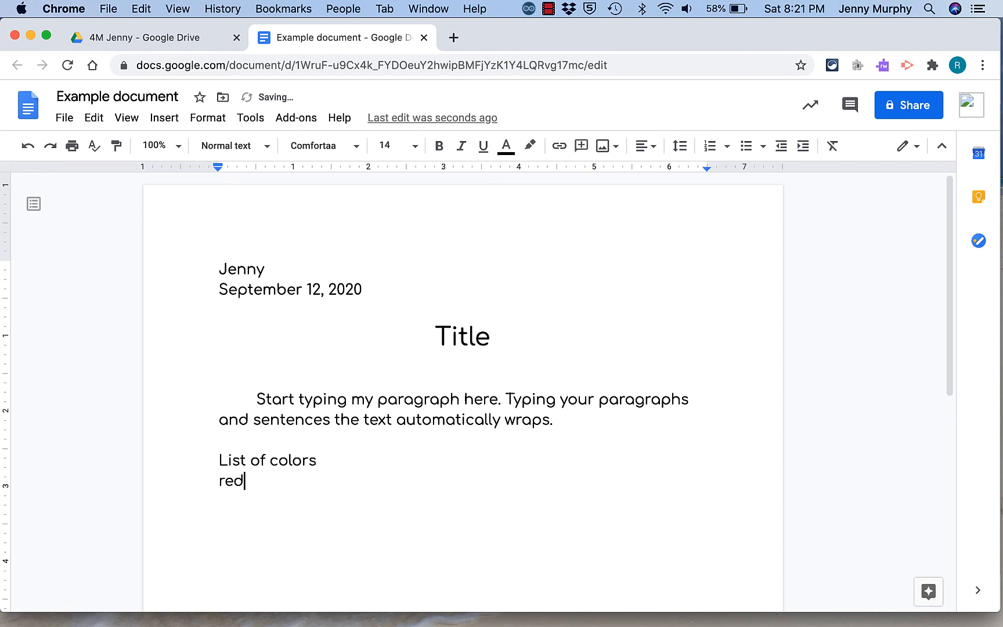
{"action": "key", "text": "Return"}
{"action": "type", "text": "orange"}
{"action": "key", "text": "Return"}
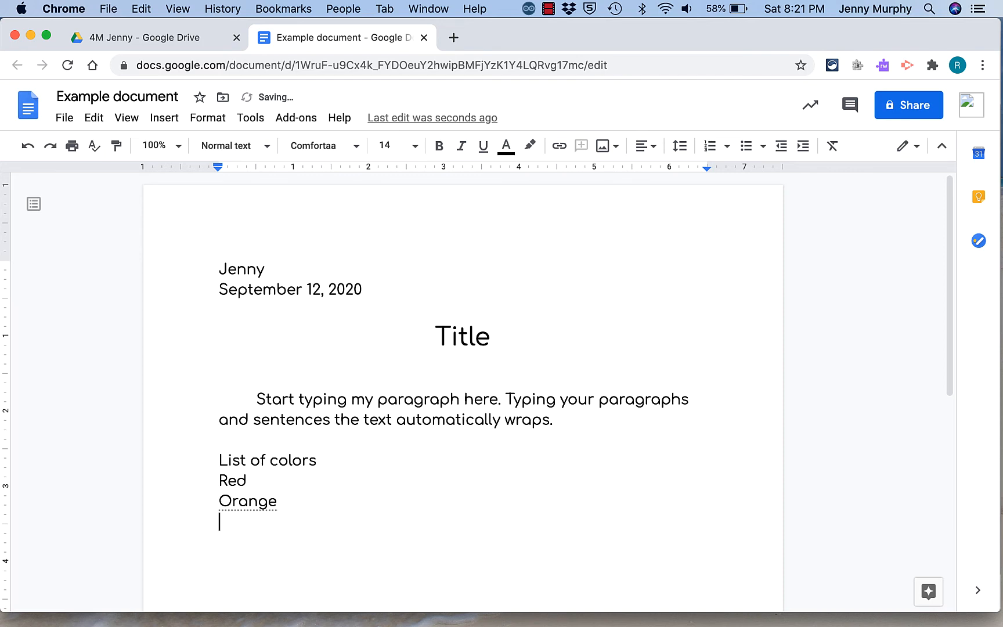
{"action": "type", "text": "yellow"}
{"action": "key", "text": "Return"}
{"action": "type", "text": "green"}
{"action": "key", "text": "Return"}
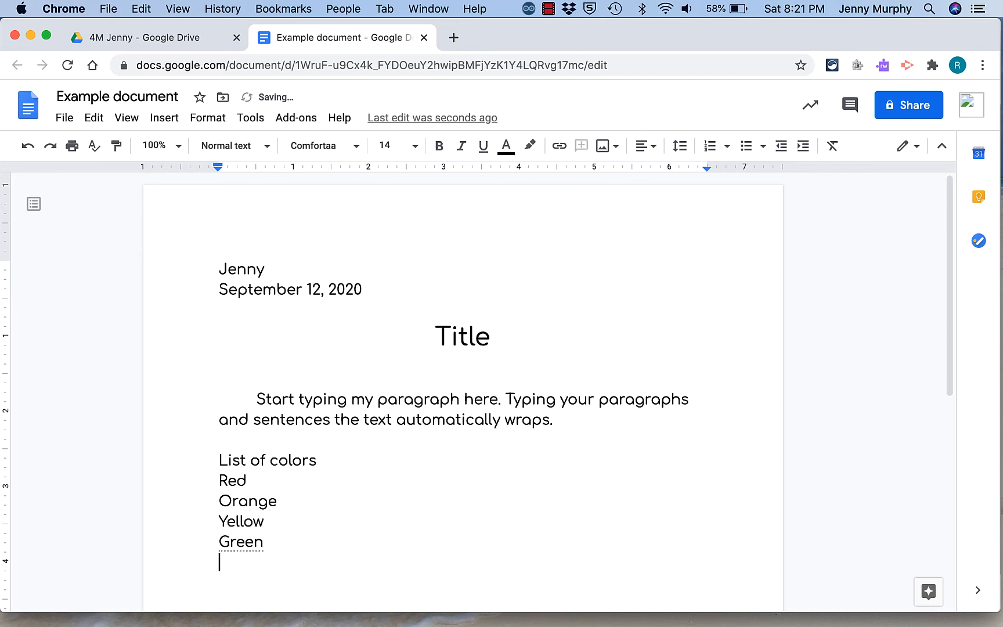
{"action": "type", "text": "blue"}
{"action": "key", "text": "Return"}
{"action": "type", "text": "p"}
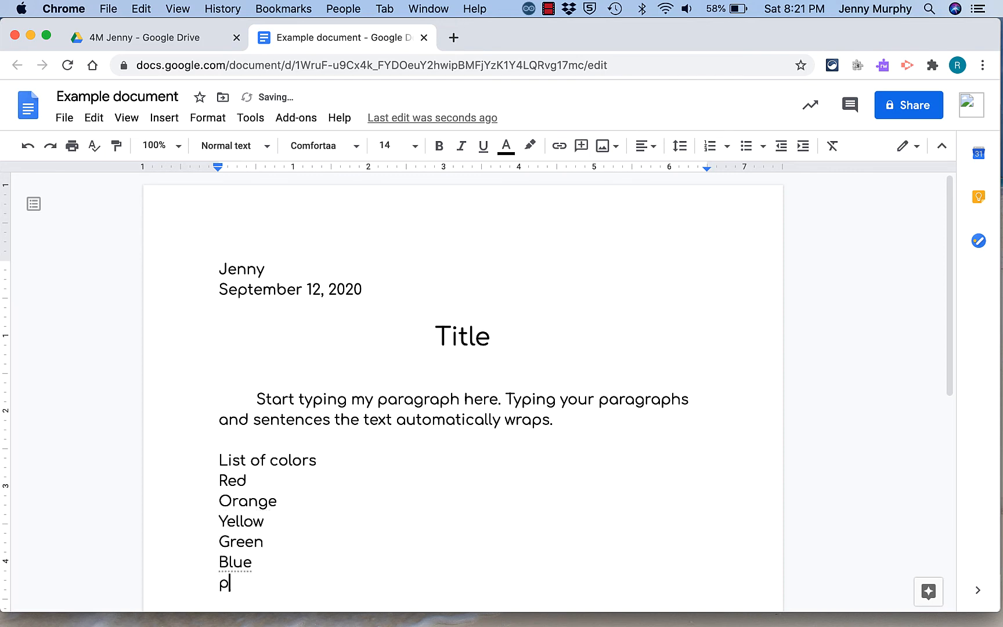
{"action": "type", "text": "urple"}
- Try a numbered list on the color lines from Red to purple and remove the numbering again
{"action": "left_click_drag", "start_coordinate": [218, 479], "coordinate": [272, 578]}
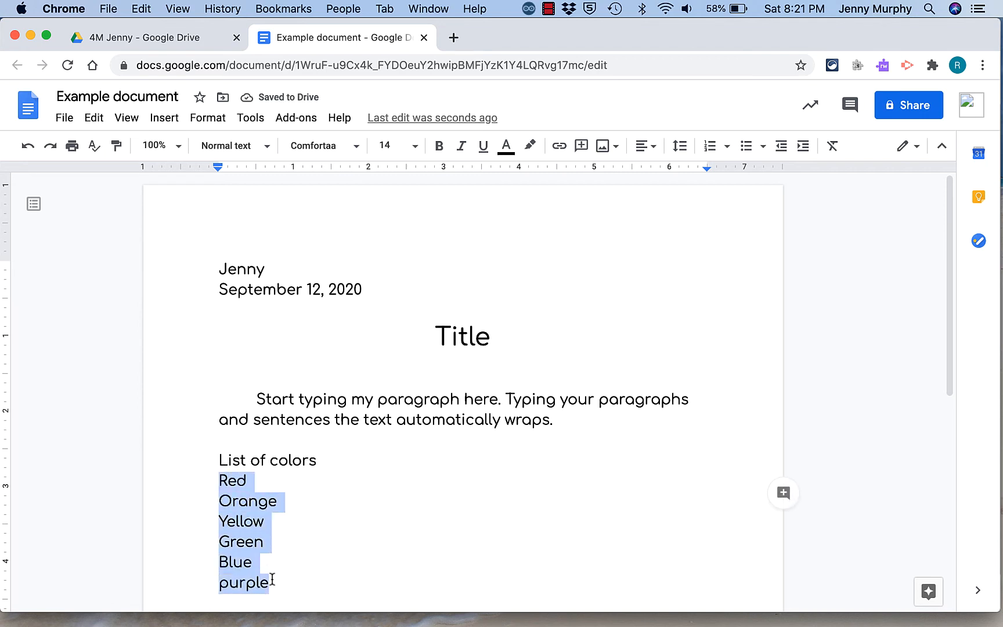
{"action": "left_click", "coordinate": [711, 146]}
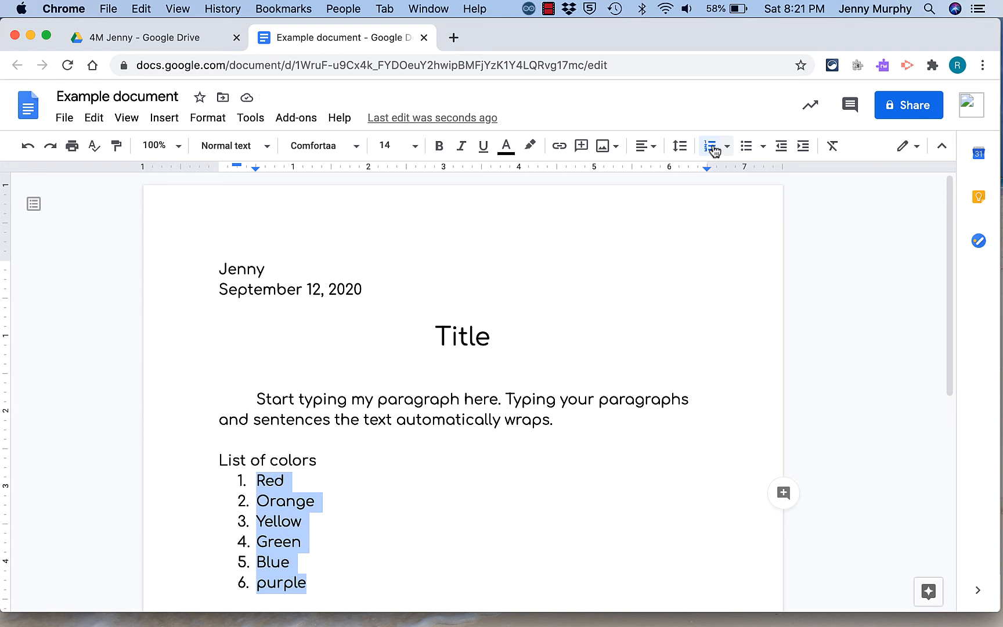
{"action": "left_click", "coordinate": [713, 150]}
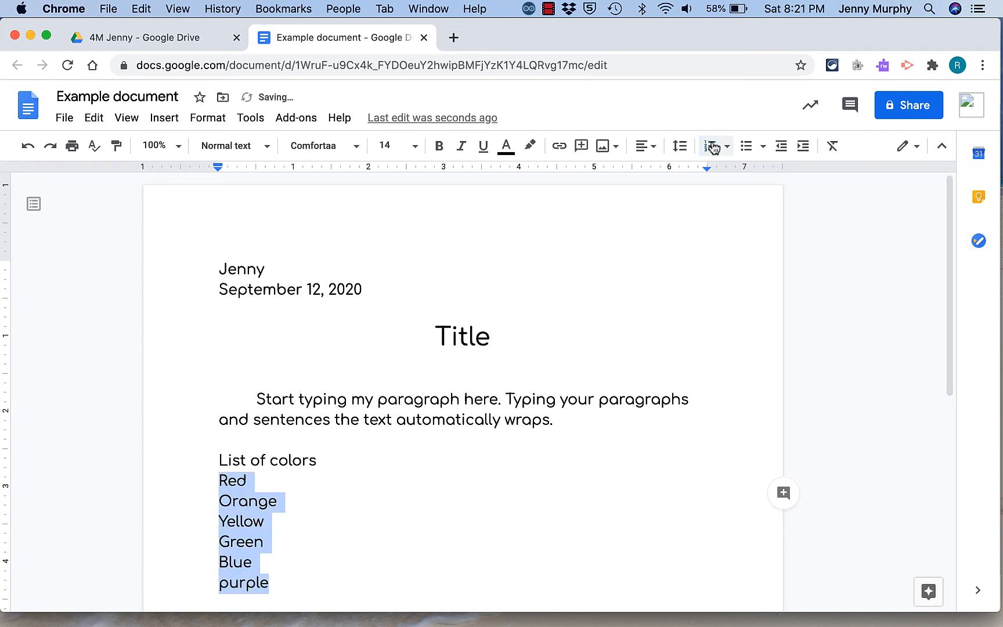
- Turn the selected color lines into a bulleted list with the arrowhead bullet style
{"action": "left_click", "coordinate": [747, 149]}
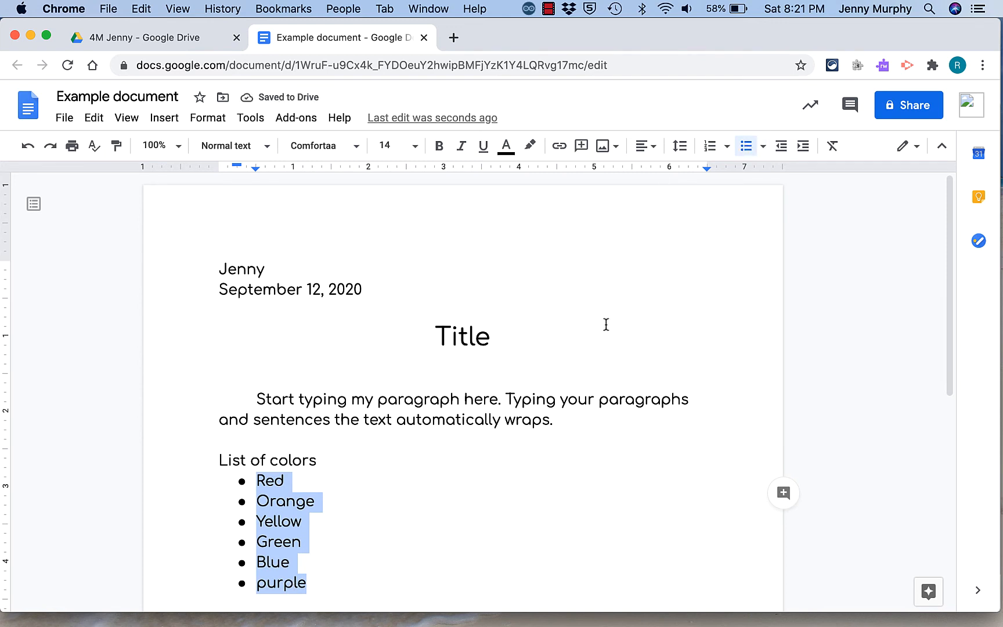
{"action": "left_click", "coordinate": [762, 149]}
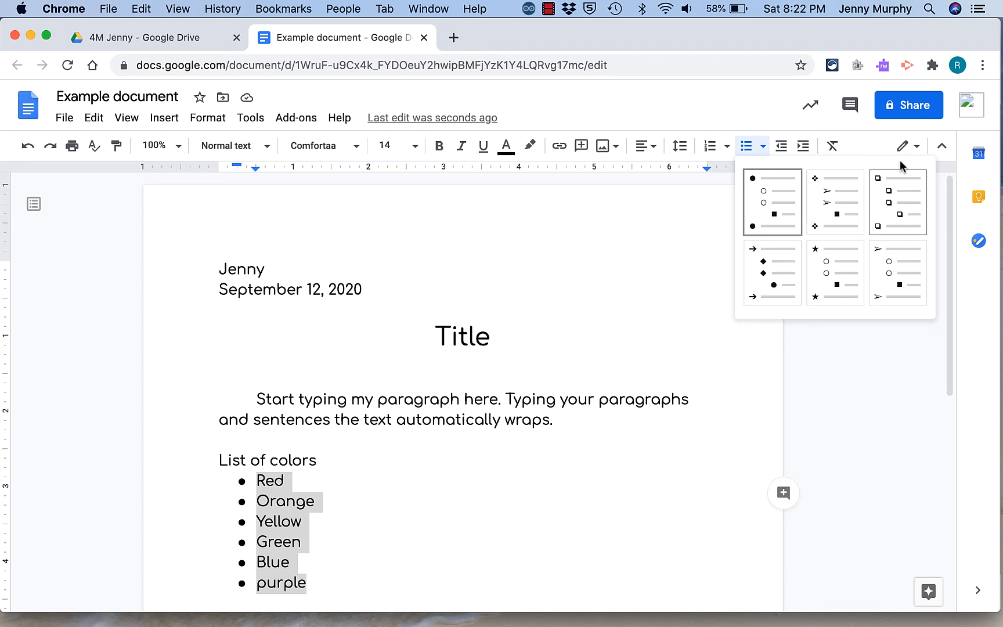
{"action": "left_click", "coordinate": [898, 273]}
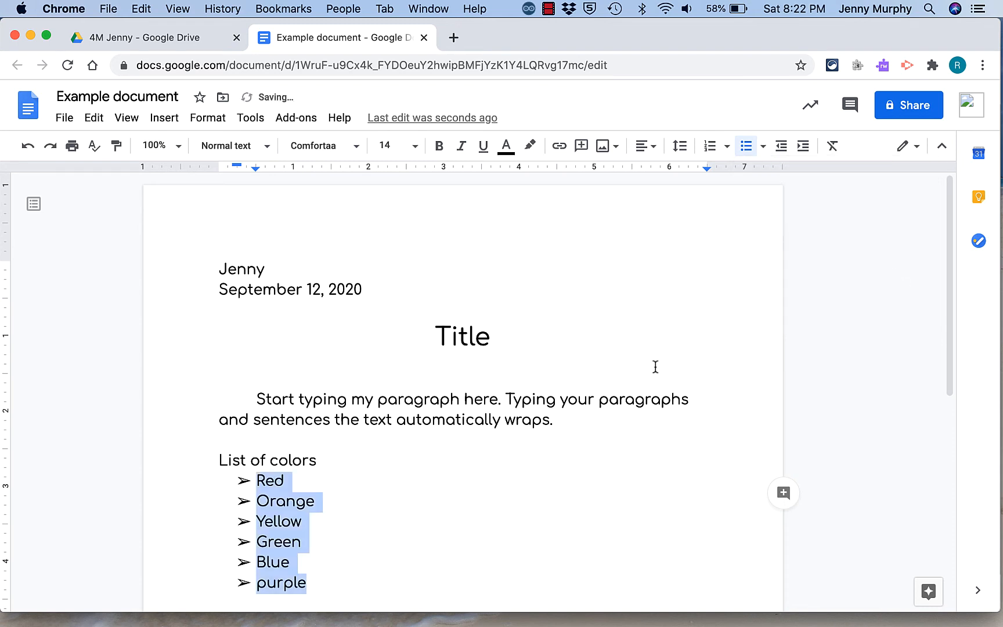
- Add an empty indented sub-bullet under Red and another one under Orange in the color list
{"action": "left_click", "coordinate": [291, 481]}
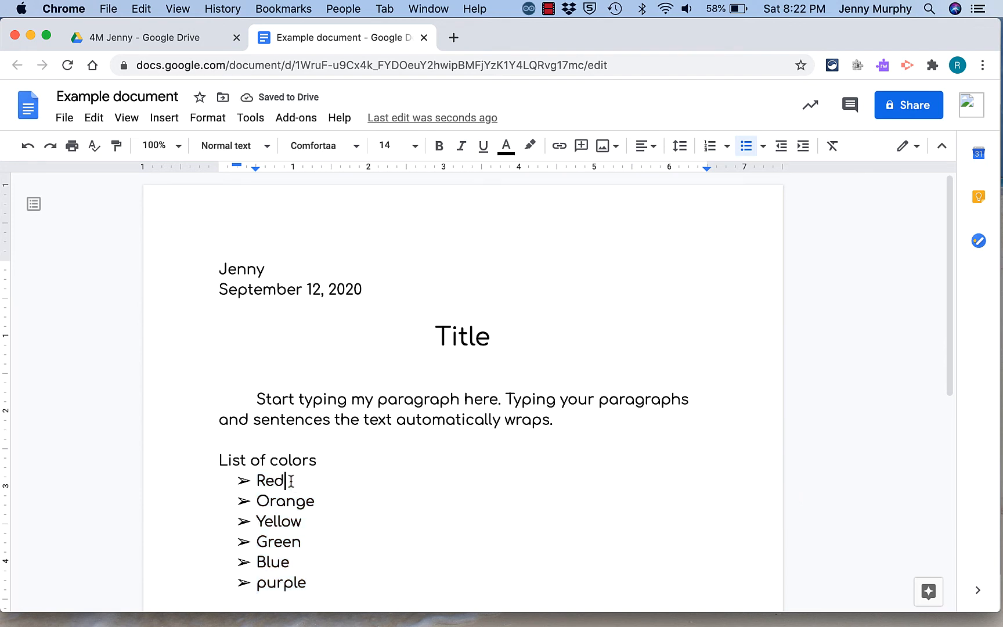
{"action": "key", "text": "Return"}
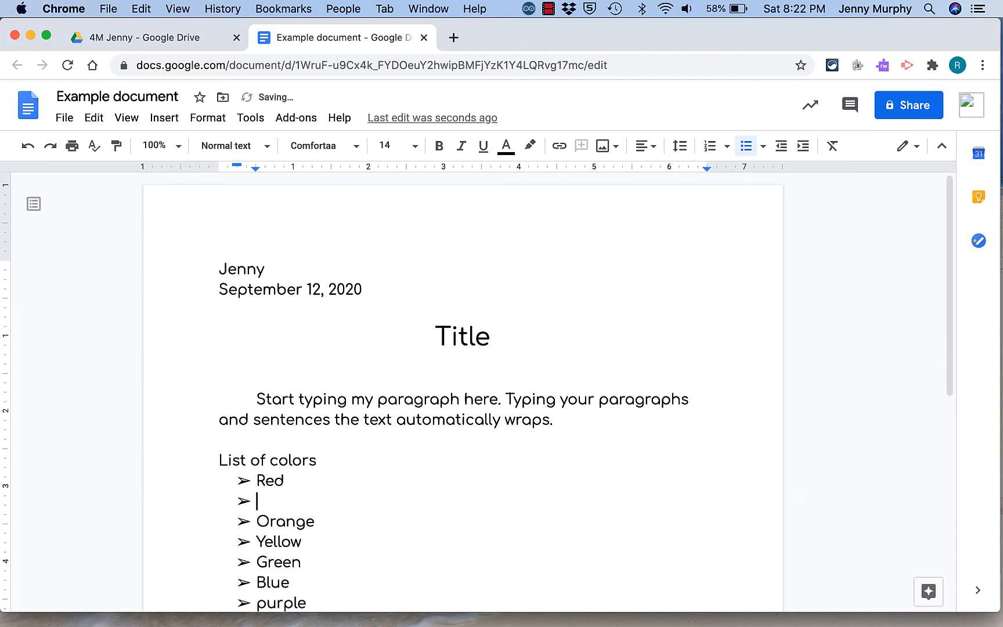
{"action": "key", "text": "Tab"}
{"action": "double_click", "coordinate": [318, 523]}
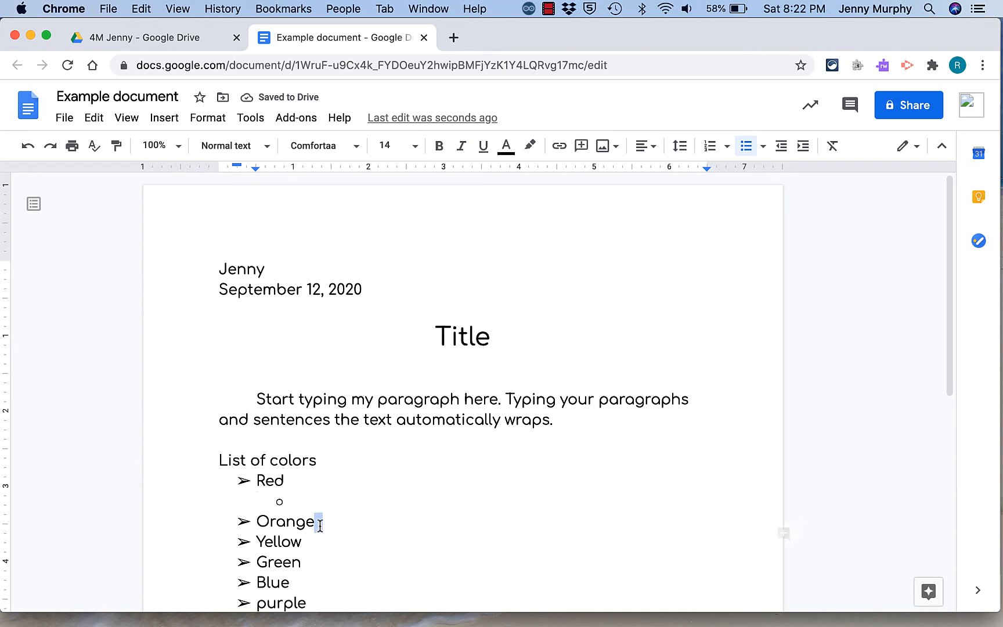
{"action": "left_click", "coordinate": [318, 523]}
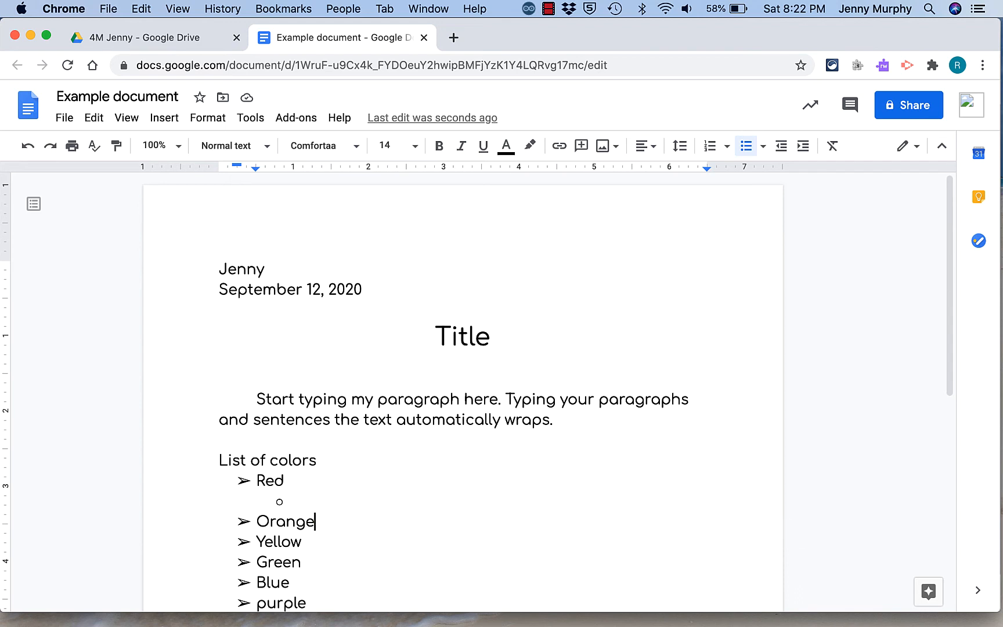
{"action": "key", "text": "Return"}
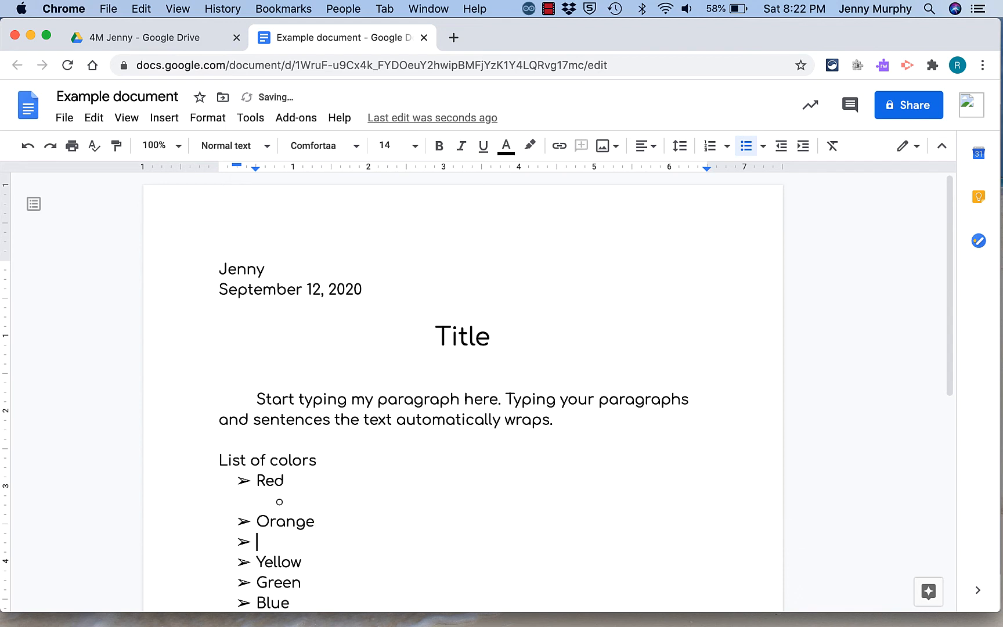
{"action": "key", "text": "Tab"}
{"action": "scroll", "coordinate": [309, 532], "scroll_direction": "down", "scroll_amount": 3}
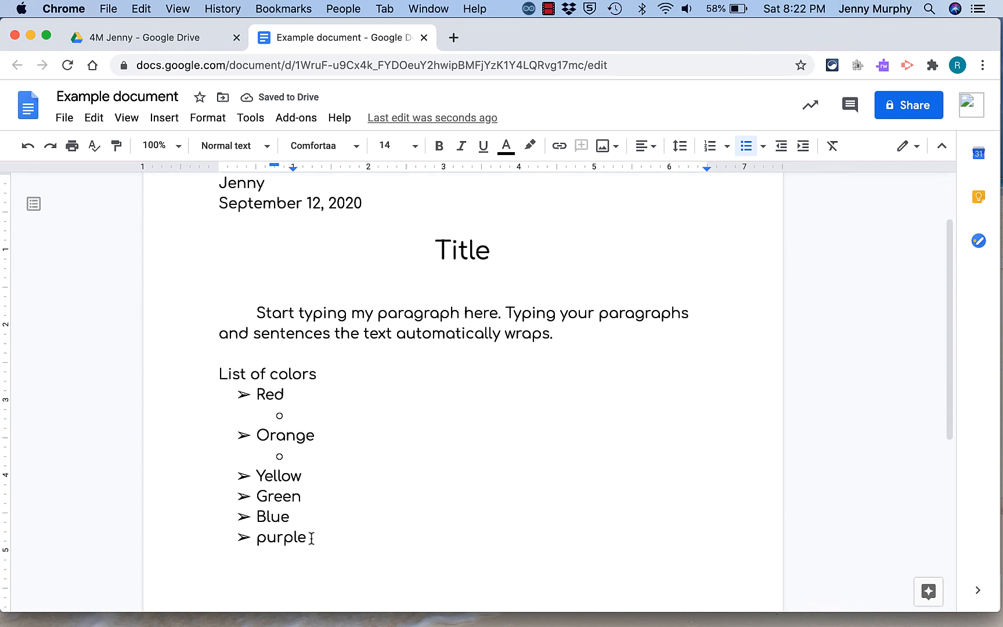
- Replace the bullets on the entire color list, including its sub-items, with a numbered list
{"action": "left_click_drag", "start_coordinate": [311, 538], "coordinate": [253, 390]}
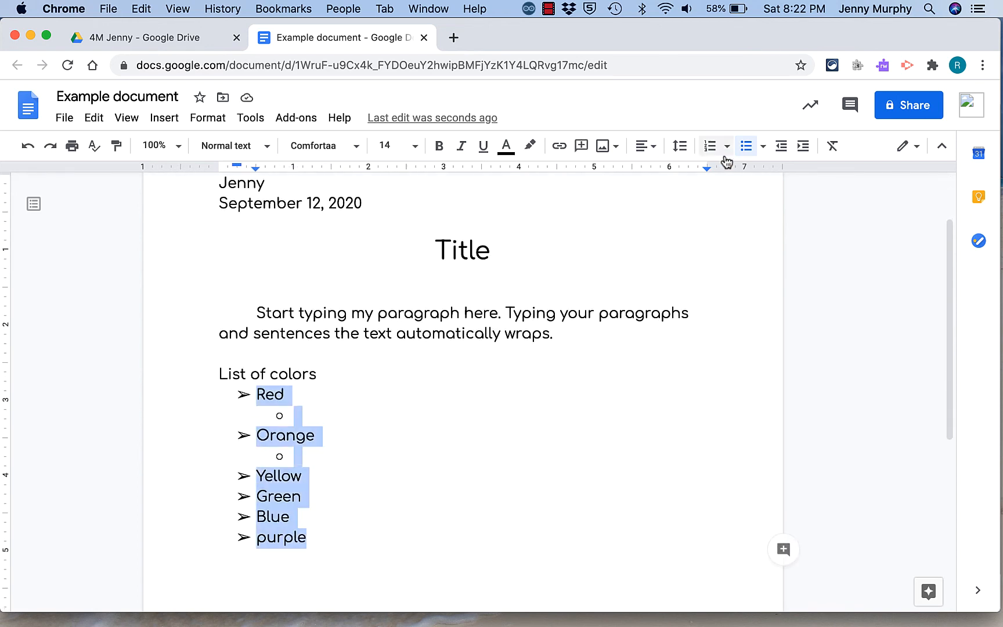
{"action": "left_click", "coordinate": [747, 147]}
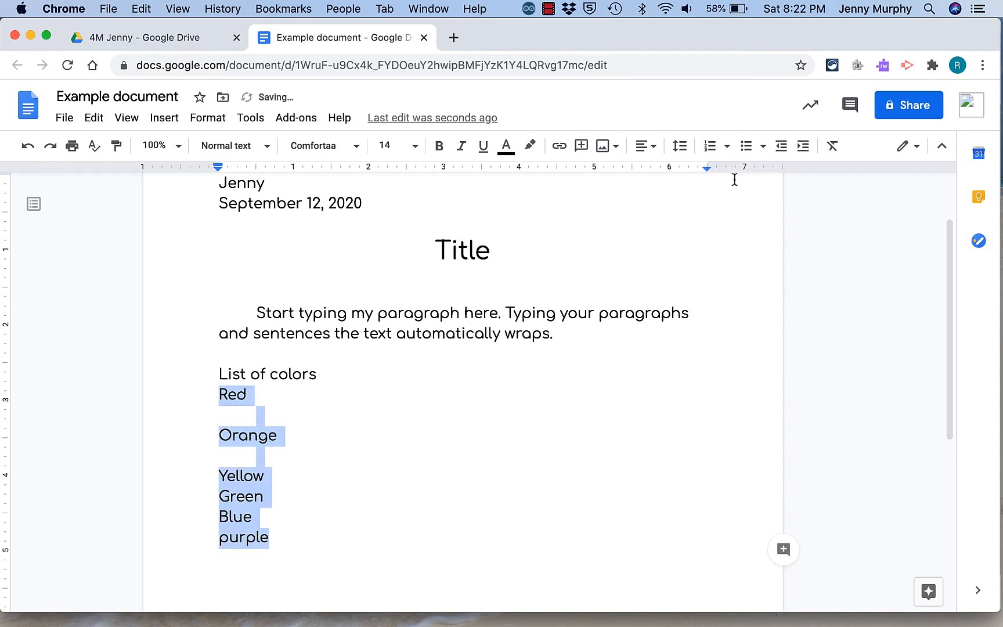
{"action": "left_click", "coordinate": [710, 147]}
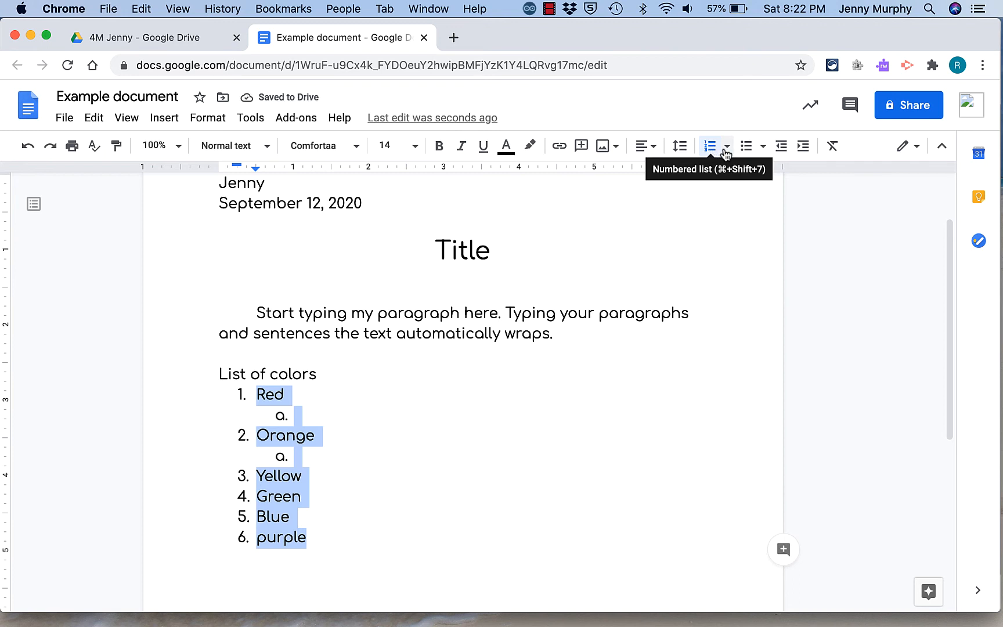
- Delete the empty lettered sub-item under Red
{"action": "left_click", "coordinate": [306, 413]}
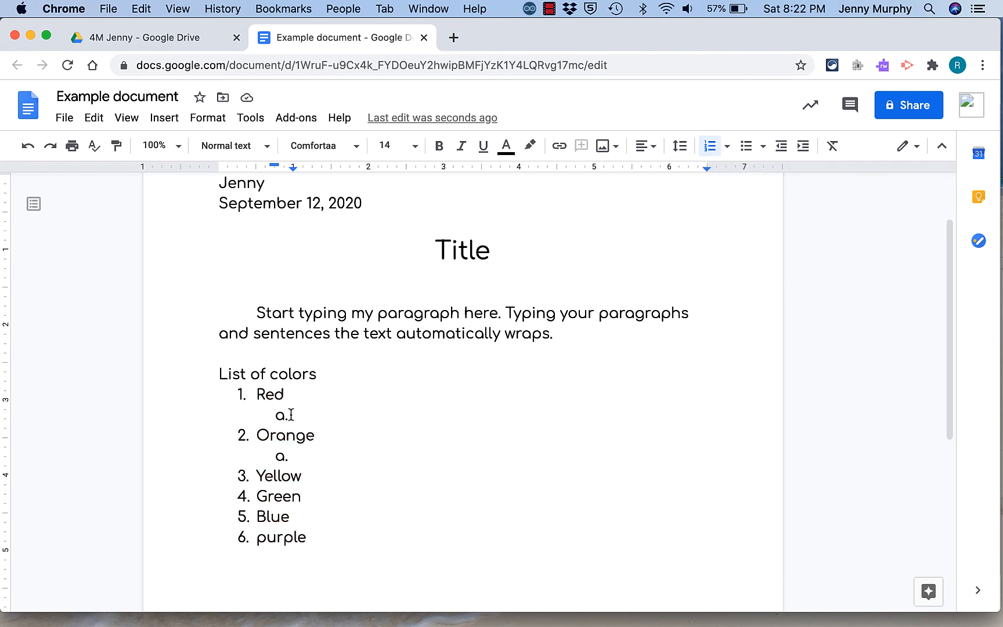
{"action": "key", "text": "BackSpace"}
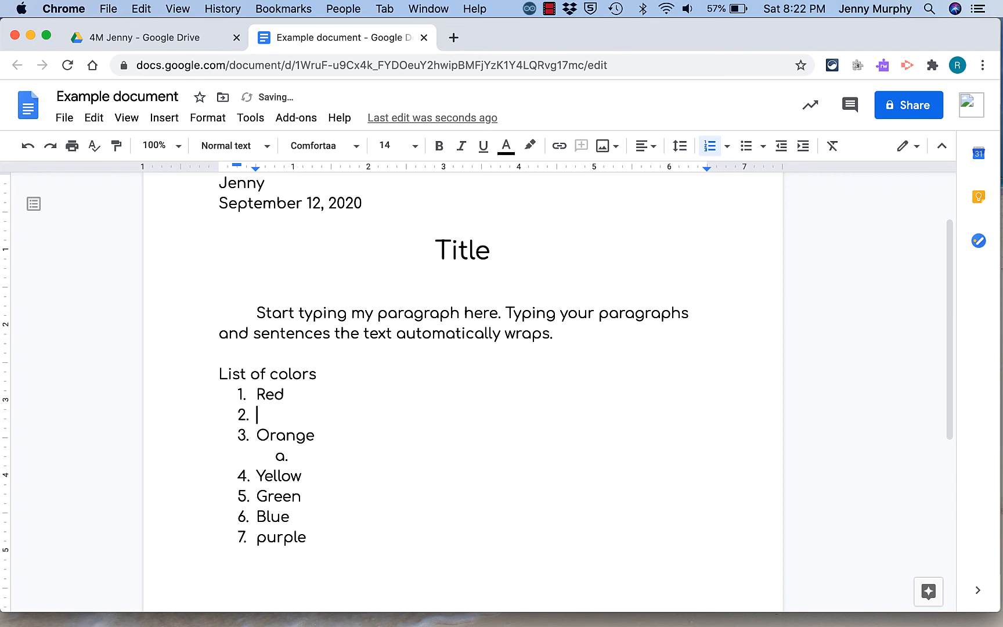
{"action": "key", "text": "BackSpace"}
{"action": "key", "text": "BackSpace"}
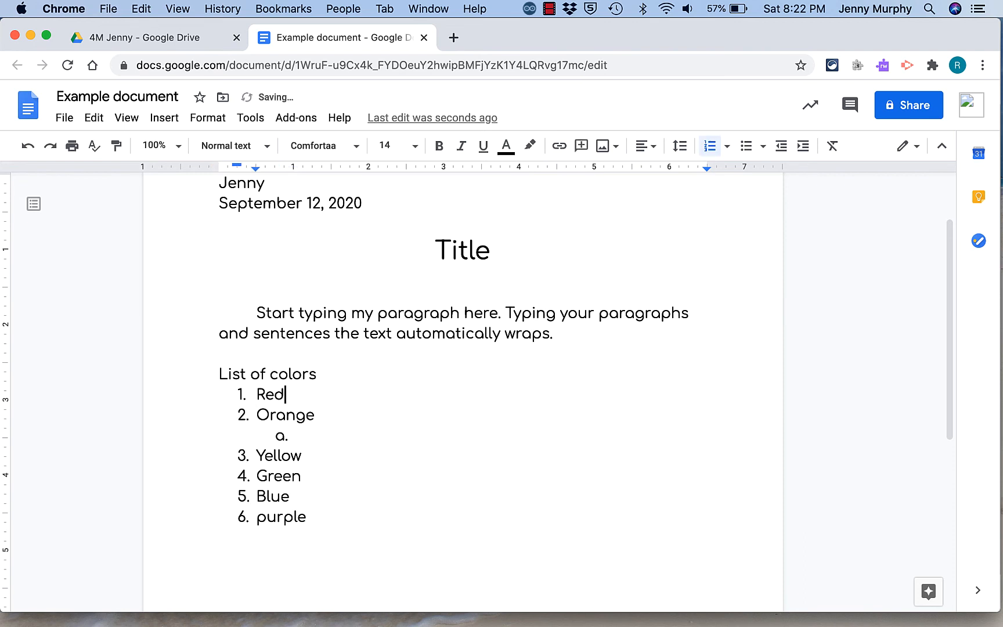
- Add the lettered sub-items Light red, Pink and Light pink under Red in the numbered list
{"action": "key", "text": "Return"}
{"action": "key", "text": "Tab"}
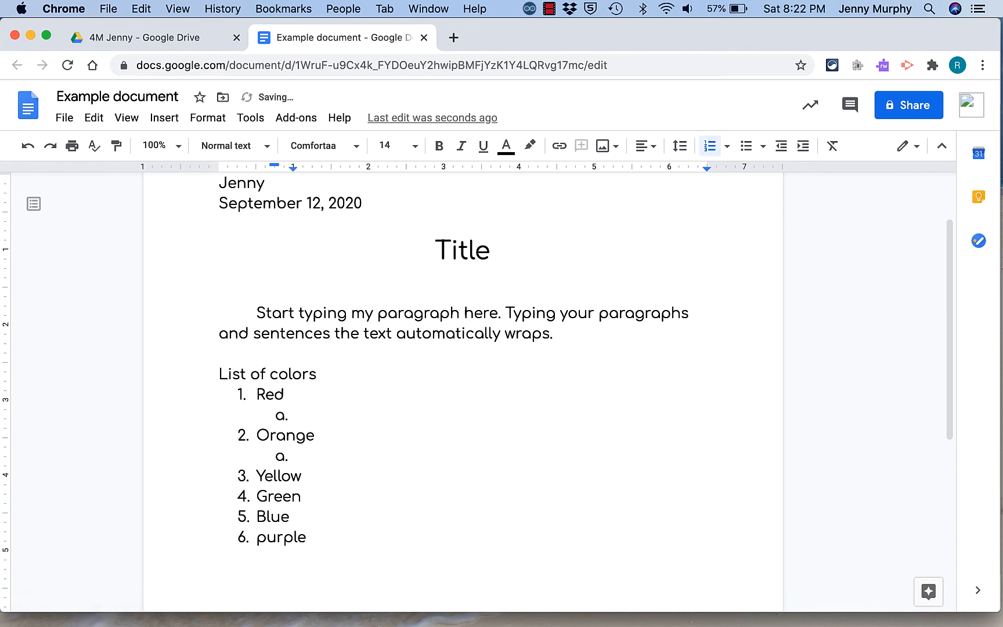
{"action": "type", "text": "light red"}
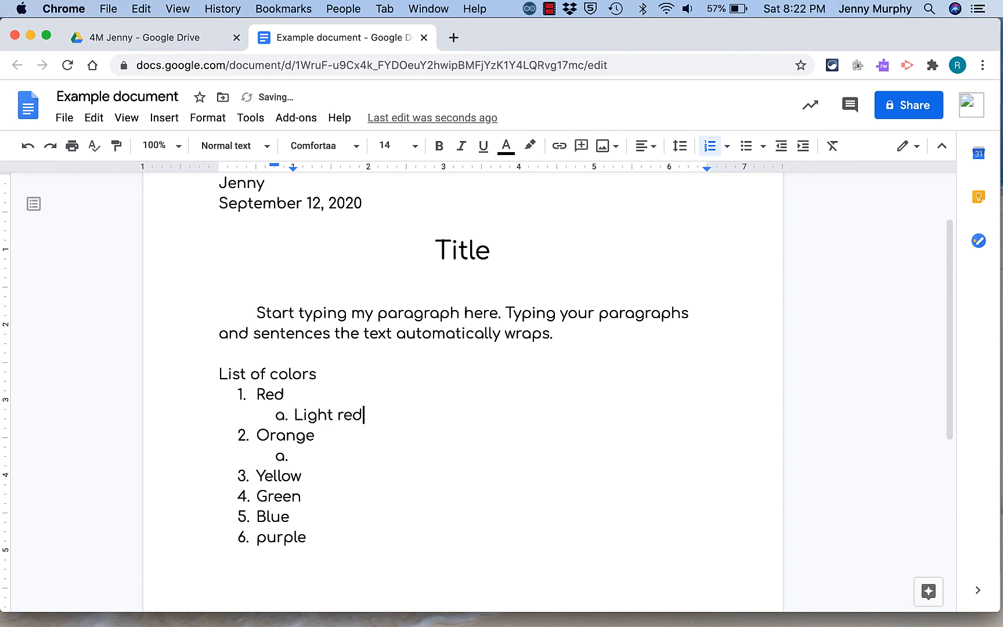
{"action": "key", "text": "Return"}
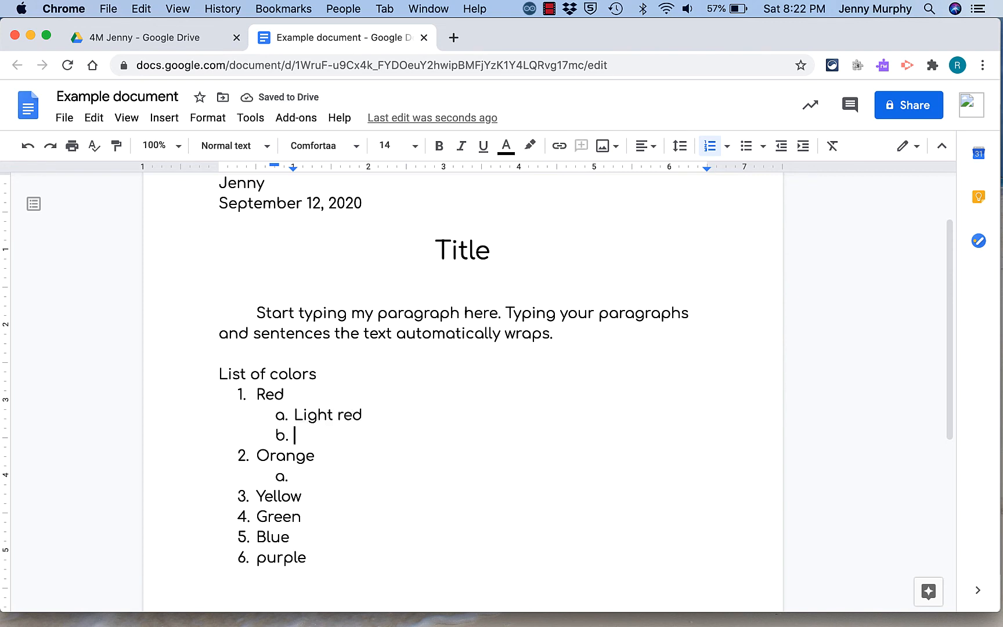
{"action": "type", "text": "pink"}
{"action": "key", "text": "Return"}
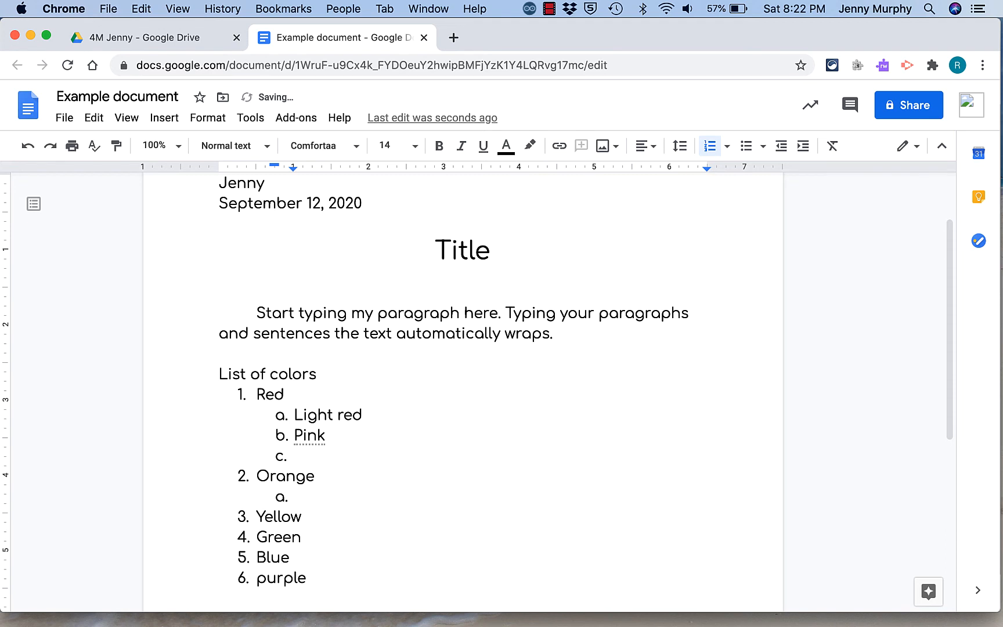
{"action": "type", "text": "light pink"}
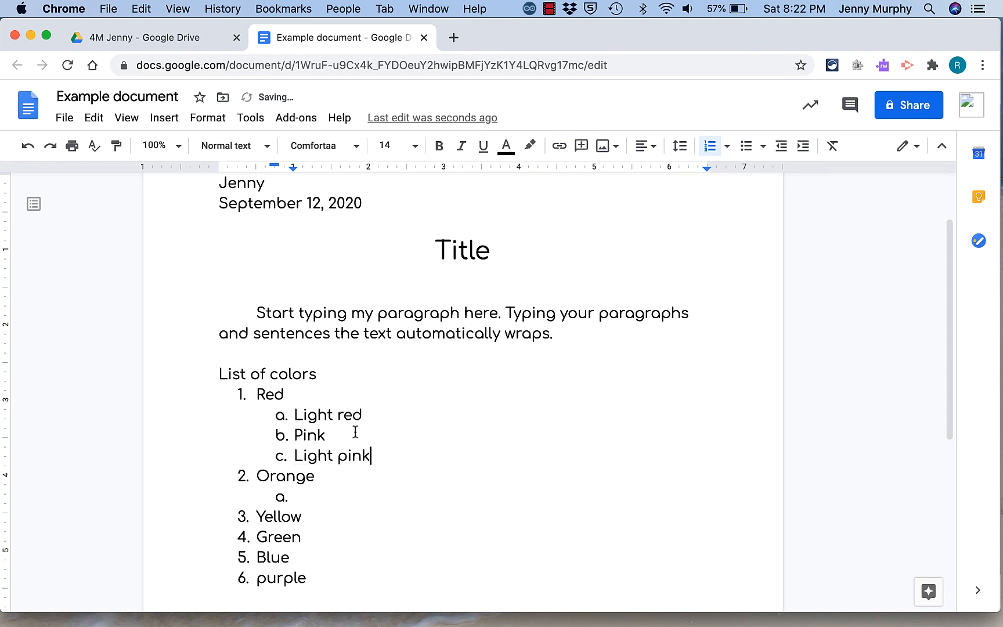
- Look over the numbering styles for the whole color list, and remove the numbering from all its lines
{"action": "left_click_drag", "start_coordinate": [306, 579], "coordinate": [258, 389]}
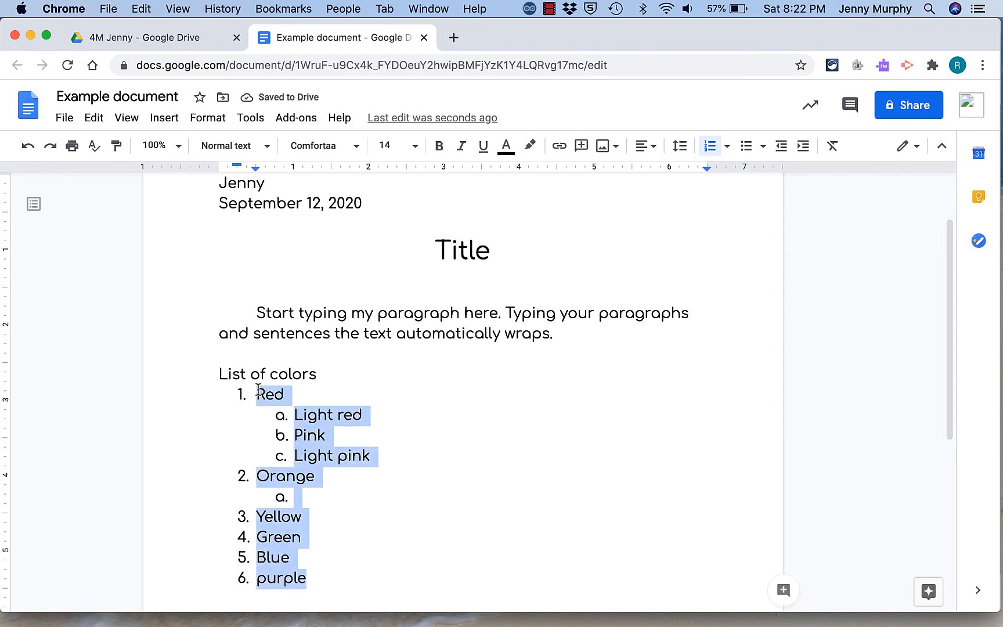
{"action": "left_click", "coordinate": [728, 147]}
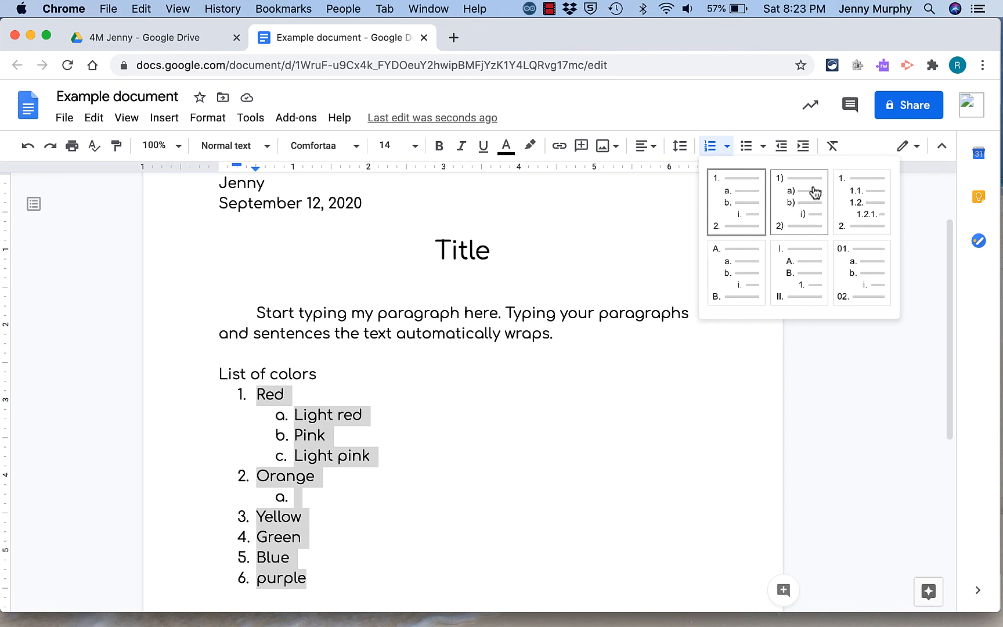
{"action": "left_click", "coordinate": [717, 145]}
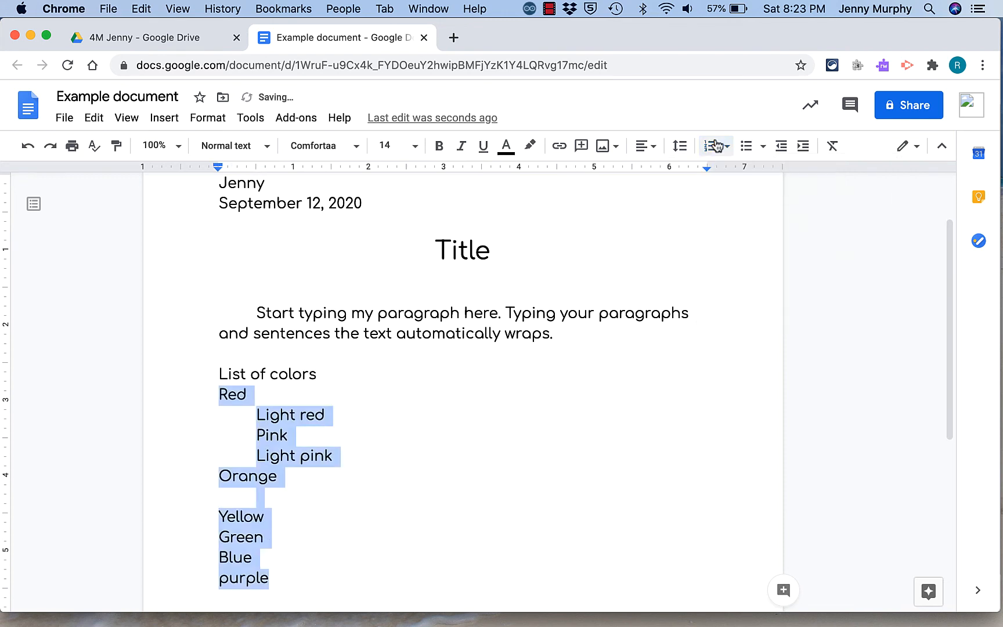
- Delete the Light red, Pink and Light pink lines and the blank lines around Orange
{"action": "left_click", "coordinate": [255, 456]}
{"action": "left_click_drag", "start_coordinate": [343, 457], "coordinate": [253, 415]}
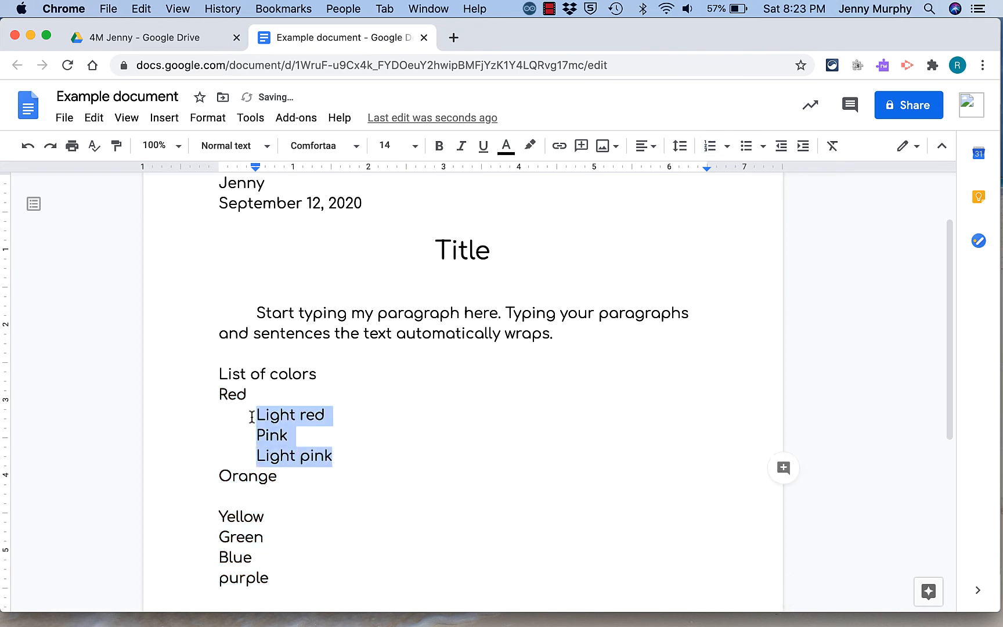
{"action": "key", "text": "BackSpace"}
{"action": "key", "text": "BackSpace"}
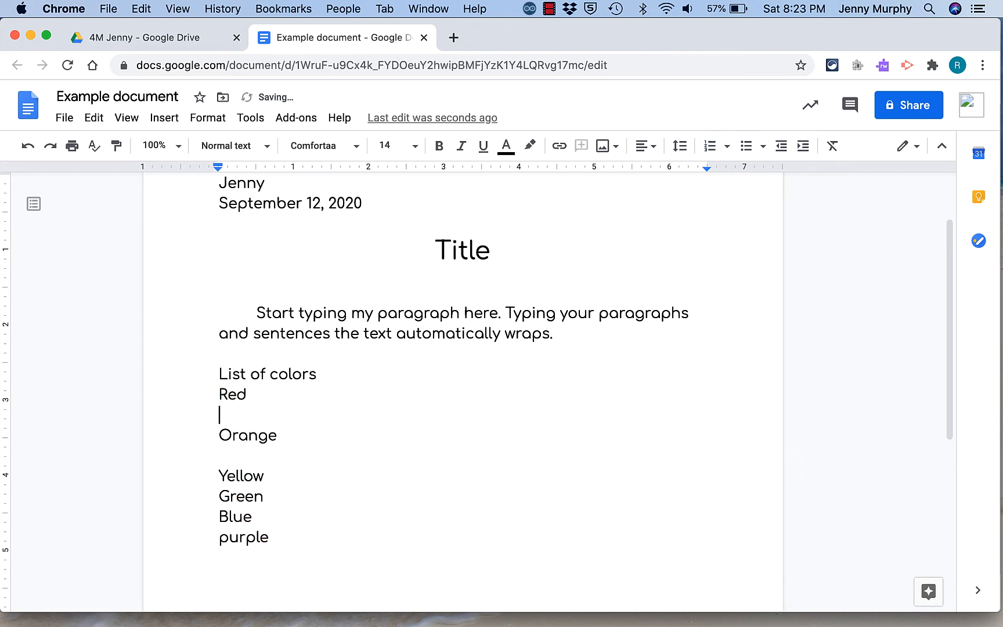
{"action": "key", "text": "BackSpace"}
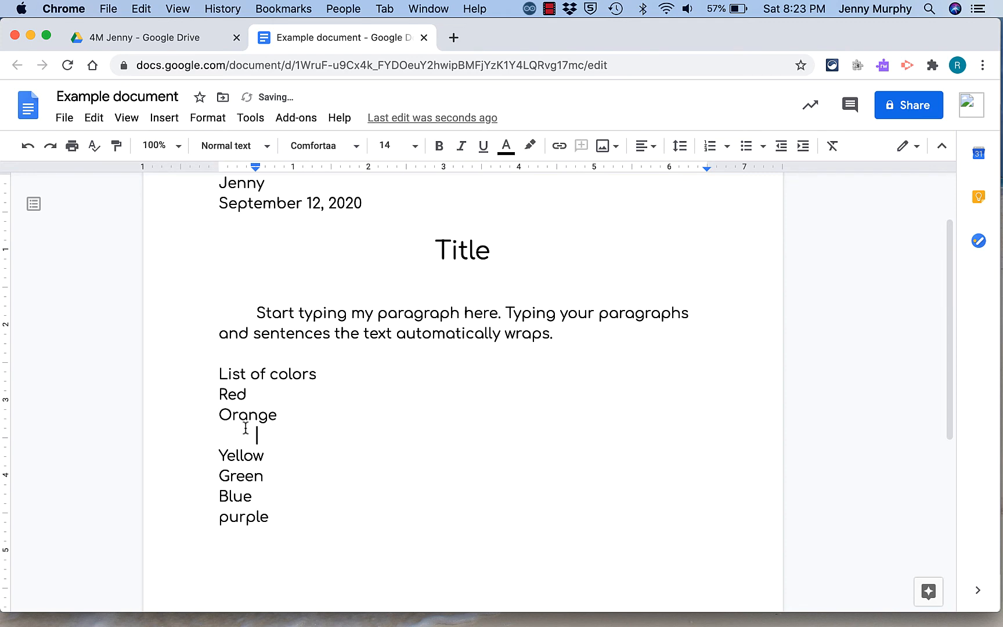
{"action": "left_click", "coordinate": [248, 434]}
{"action": "key", "text": "BackSpace"}
- Add the line "Link to website" below the last color, separated from it by one blank line
{"action": "left_click", "coordinate": [271, 506]}
{"action": "key", "text": "Return"}
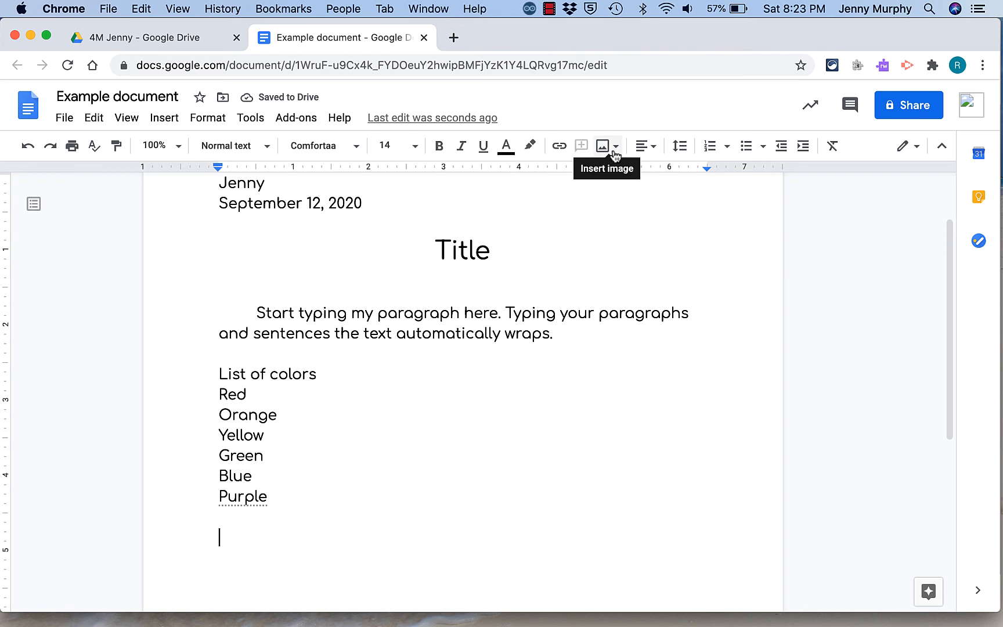
{"action": "type", "text": "Li"}
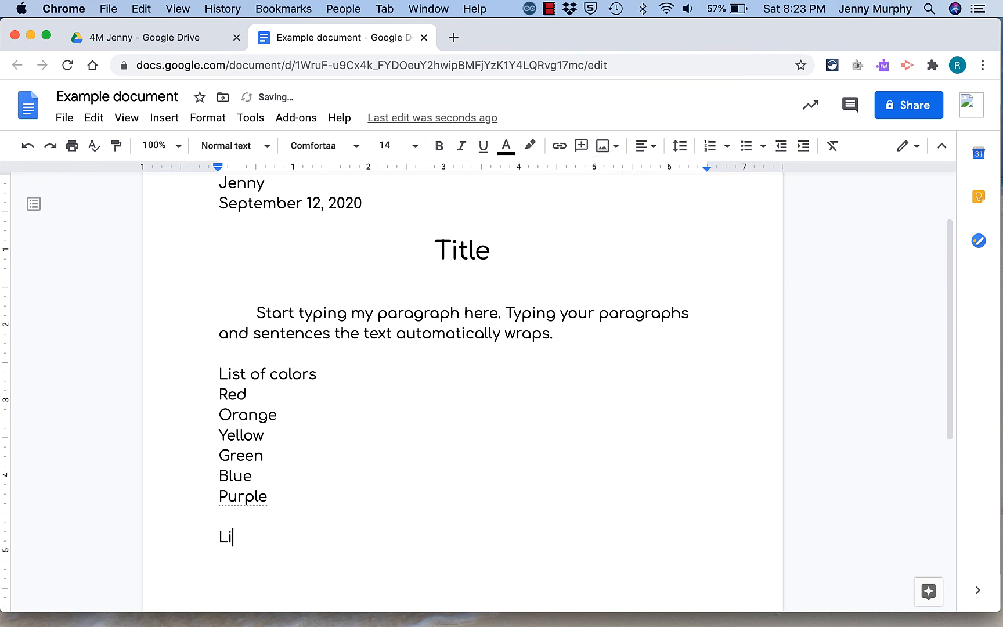
{"action": "type", "text": "nk to website"}
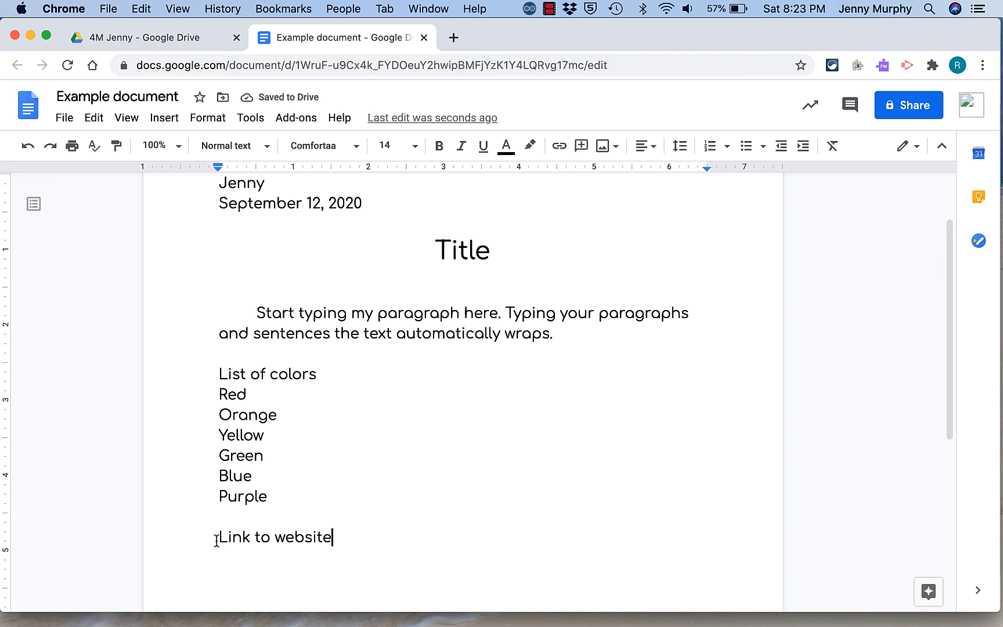
- Open youtube.com in a new browser tab and copy the page address
{"action": "left_click", "coordinate": [452, 39]}
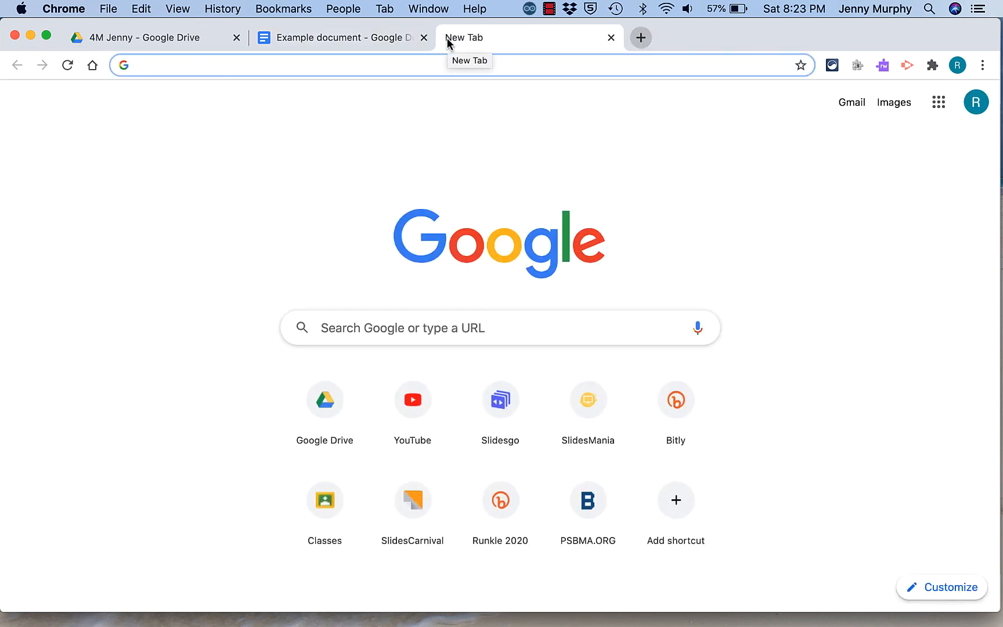
{"action": "type", "text": "youtib"}
{"action": "key", "text": "BackSpace"}
{"action": "key", "text": "BackSpace"}
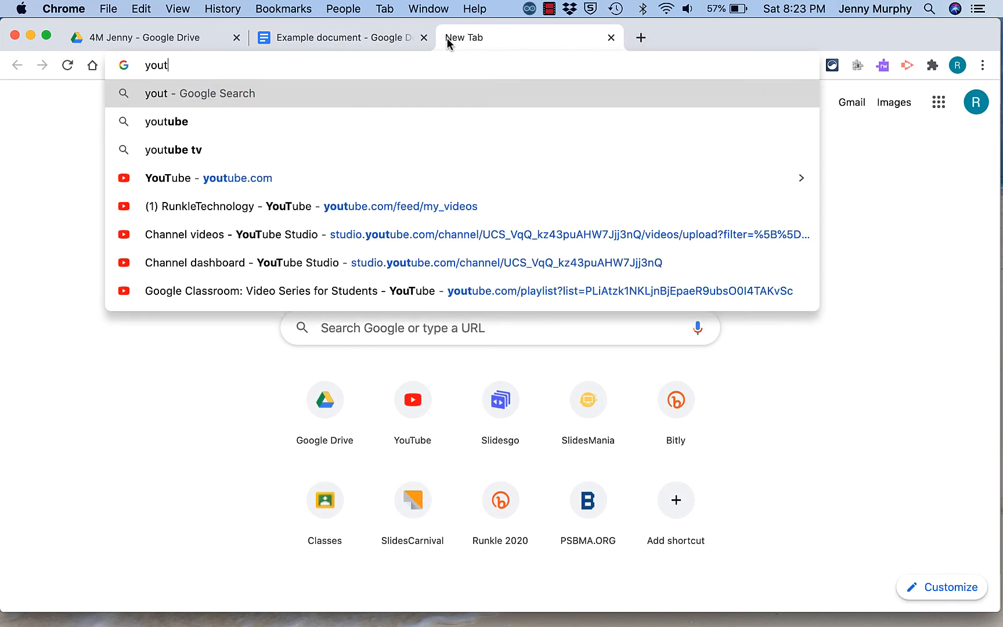
{"action": "type", "text": "ube"}
{"action": "key", "text": "Return"}
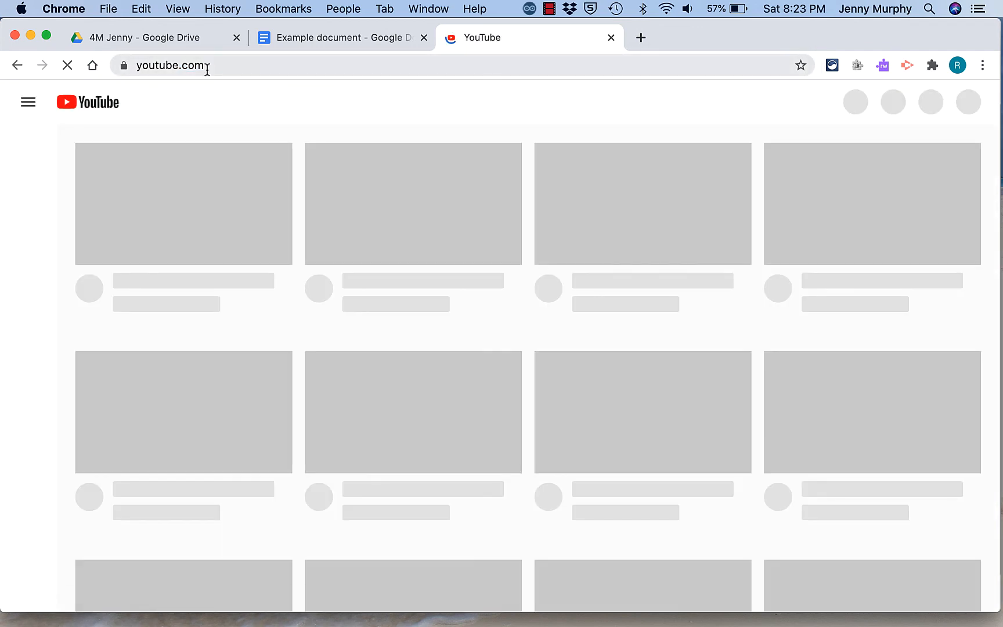
{"action": "left_click", "coordinate": [227, 65]}
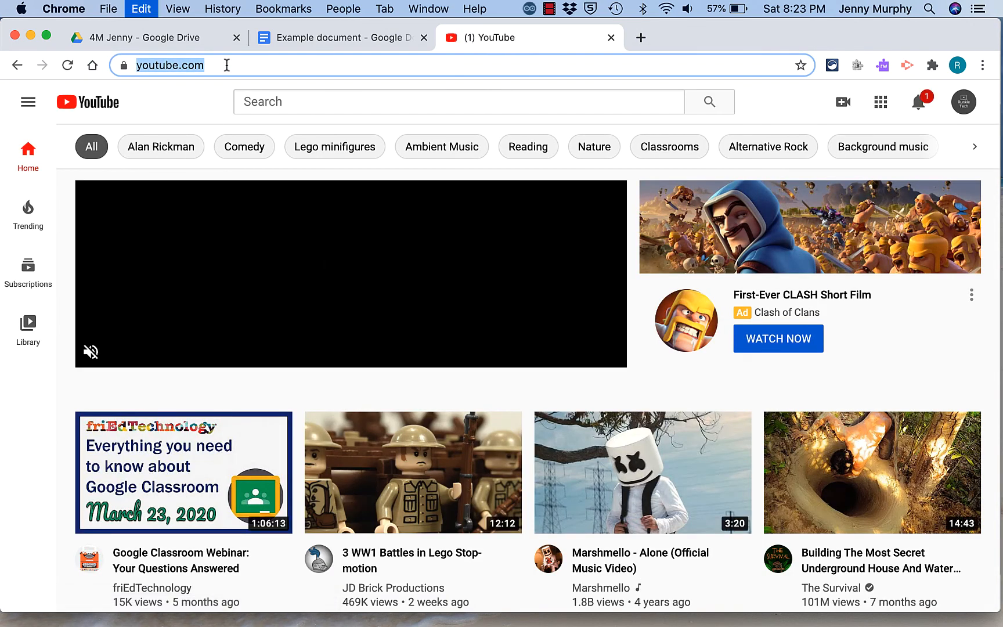
{"action": "left_click", "coordinate": [285, 40]}
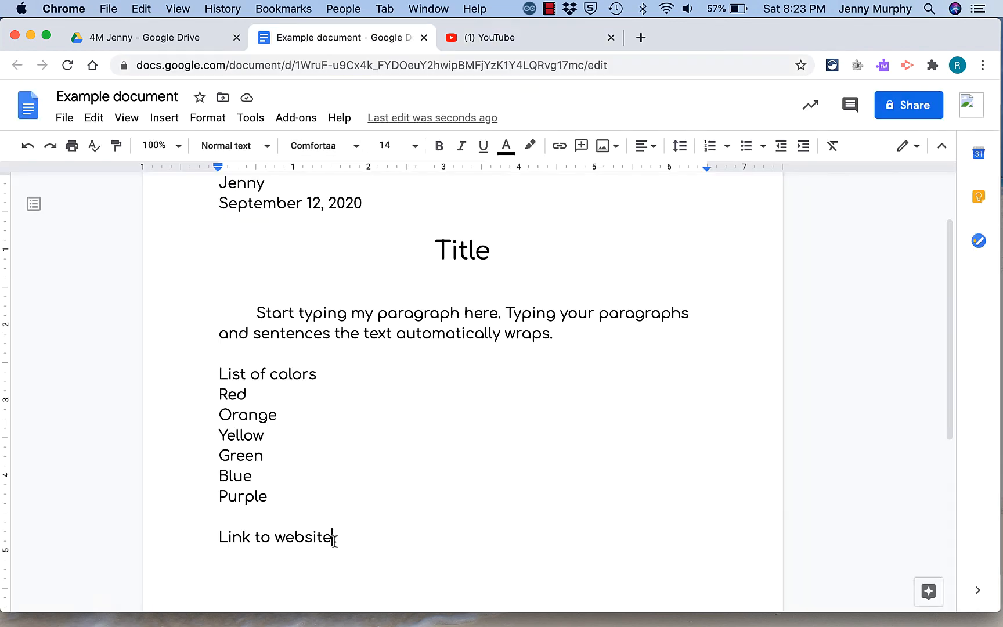
{"action": "left_click_drag", "start_coordinate": [334, 537], "coordinate": [213, 537]}
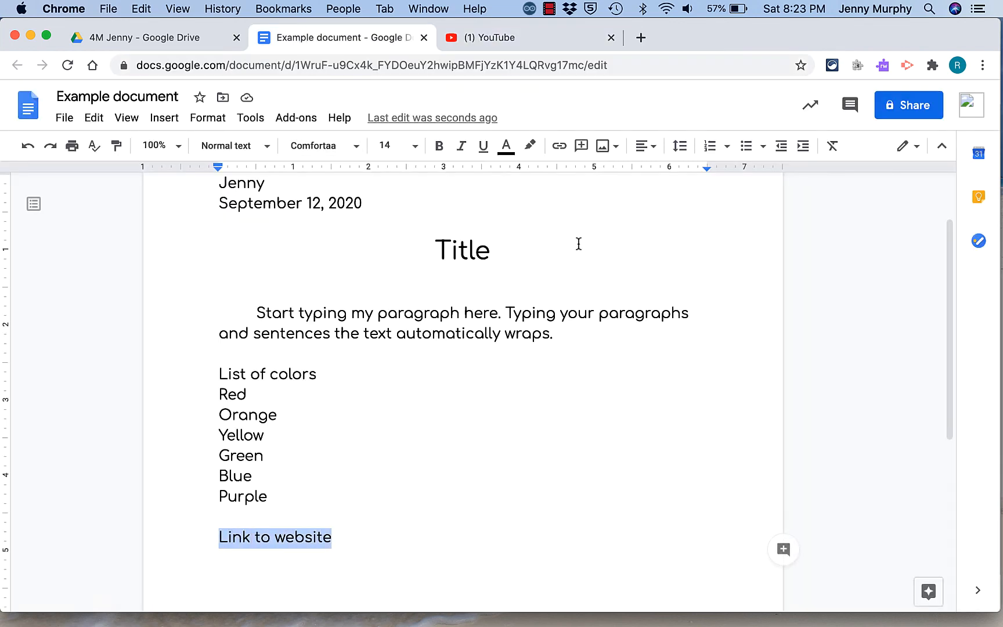
{"action": "left_click", "coordinate": [559, 146]}
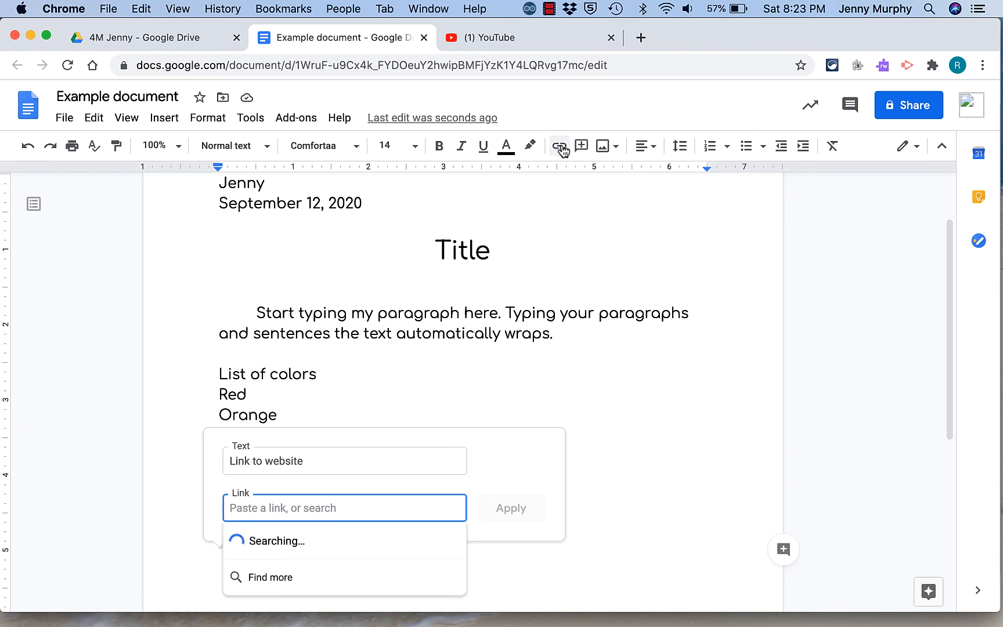
{"action": "type", "text": "https://www.youtube.com/"}
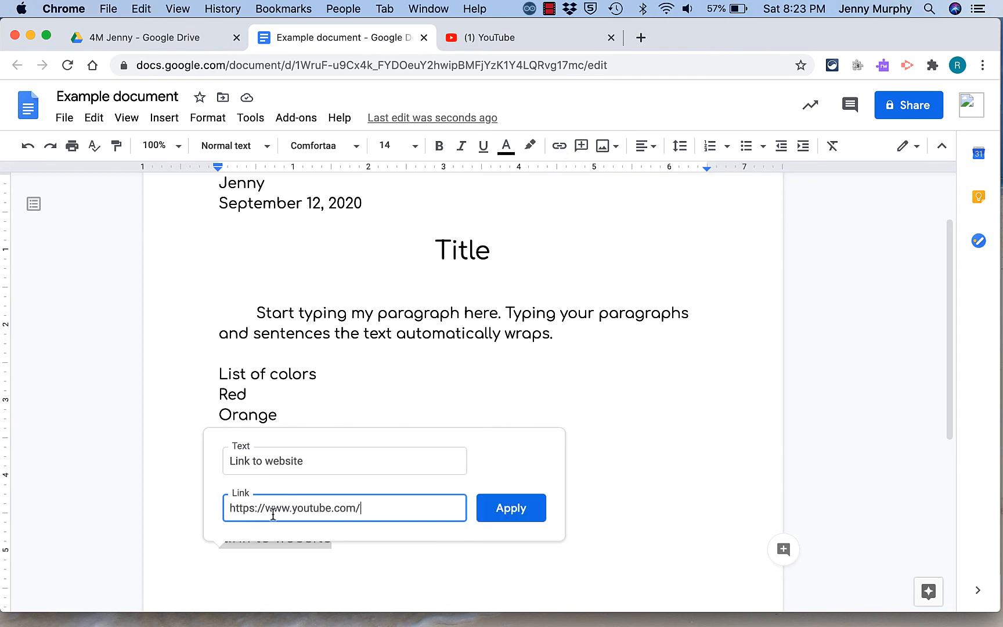
{"action": "left_click", "coordinate": [505, 511]}
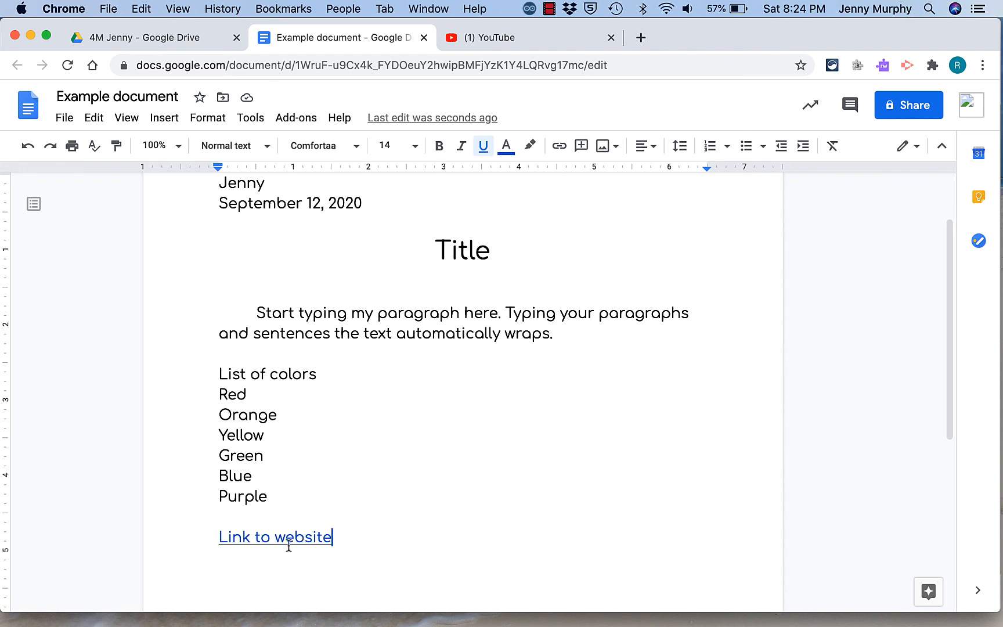
- Replace the "Link to website" text with the first image from a web image search for "sunset"
{"action": "left_click_drag", "start_coordinate": [334, 538], "coordinate": [219, 535]}
{"action": "key", "text": "BackSpace"}
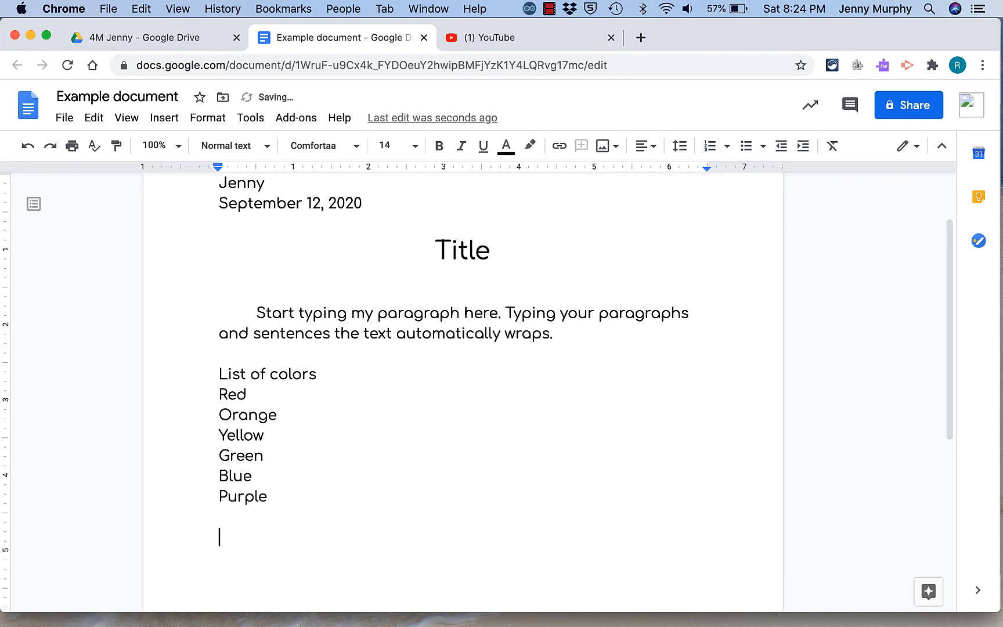
{"action": "left_click", "coordinate": [615, 150]}
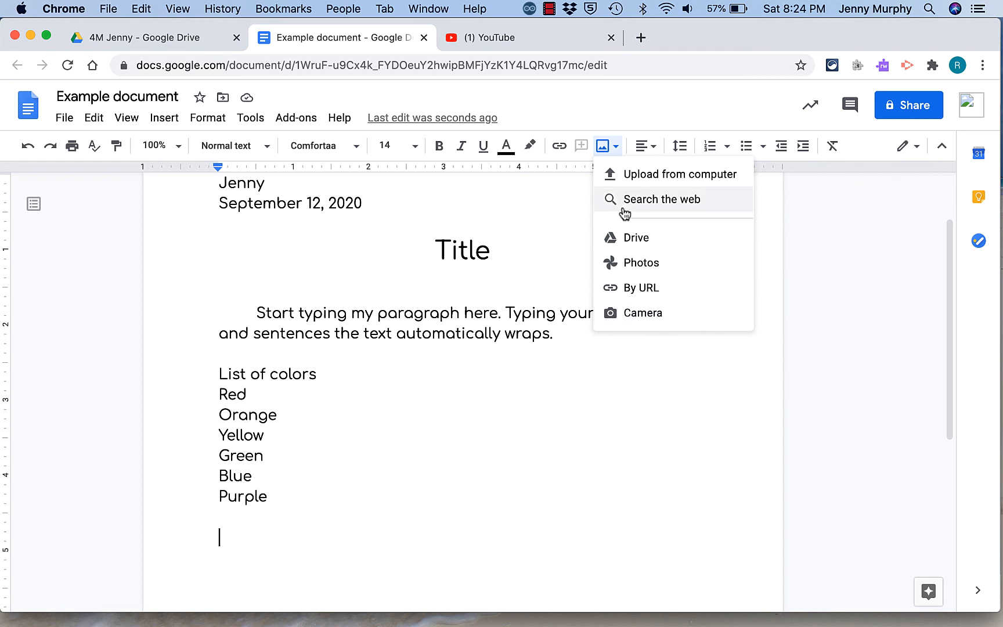
{"action": "left_click", "coordinate": [663, 199]}
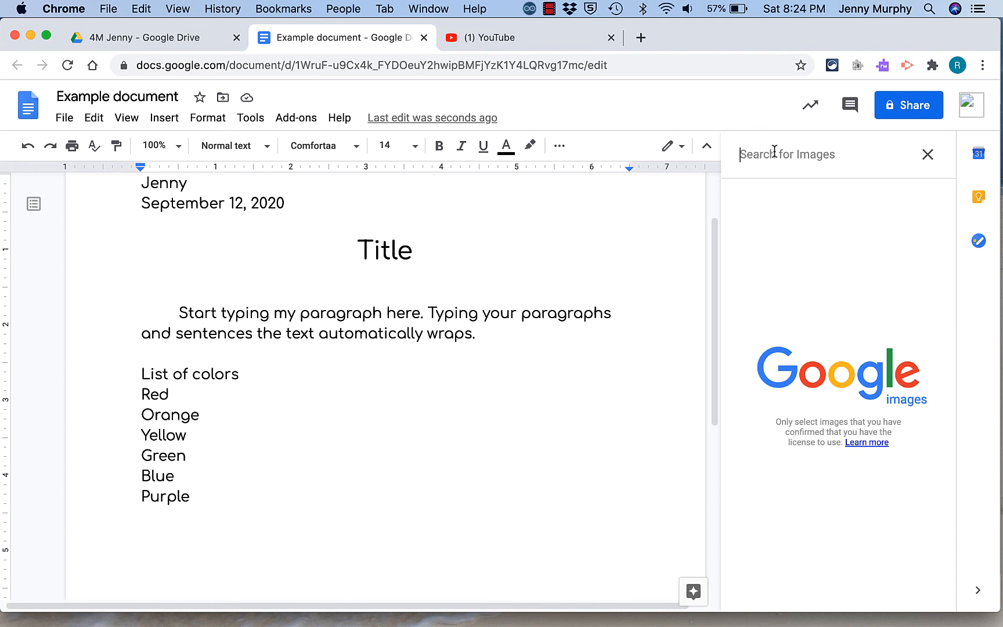
{"action": "type", "text": "sunset"}
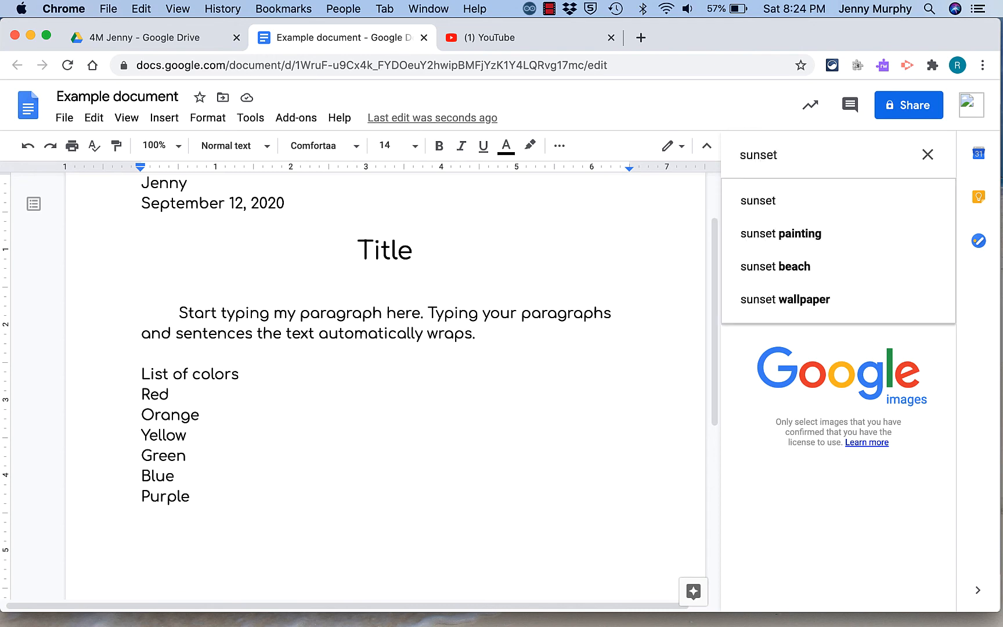
{"action": "key", "text": "Return"}
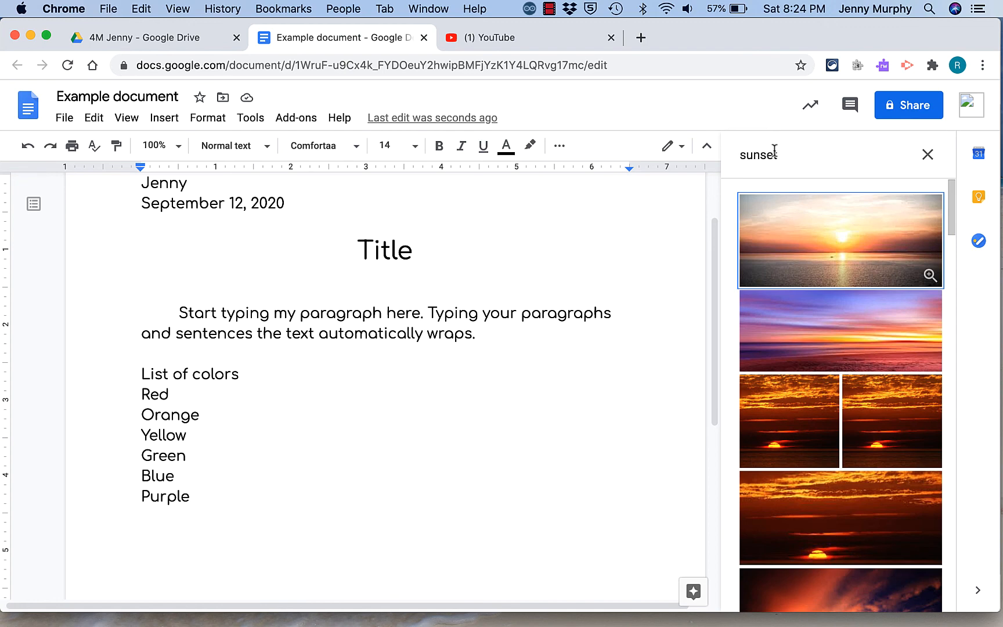
{"action": "left_click", "coordinate": [829, 241]}
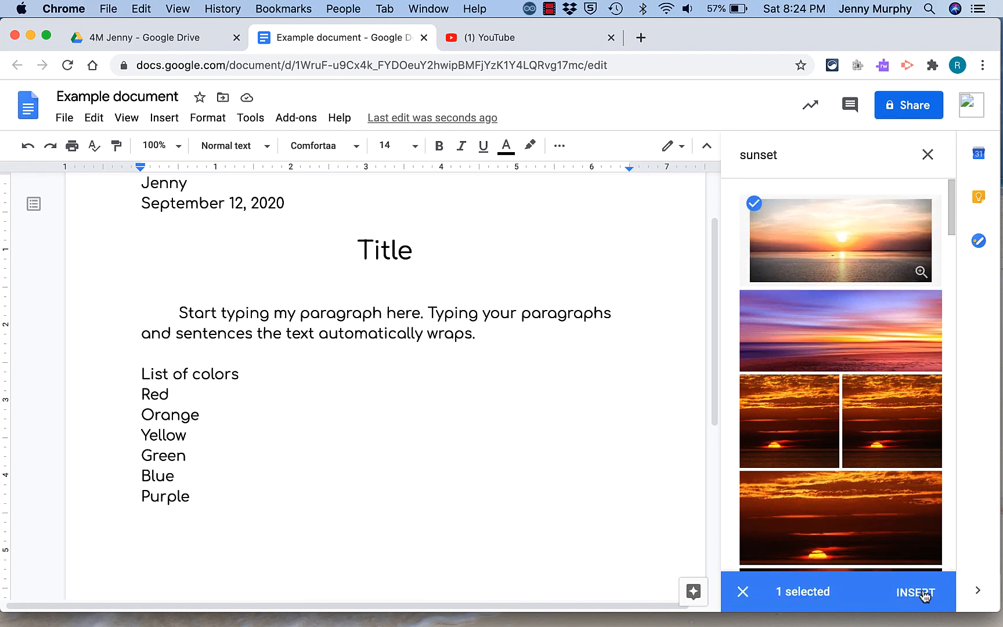
{"action": "left_click", "coordinate": [923, 592]}
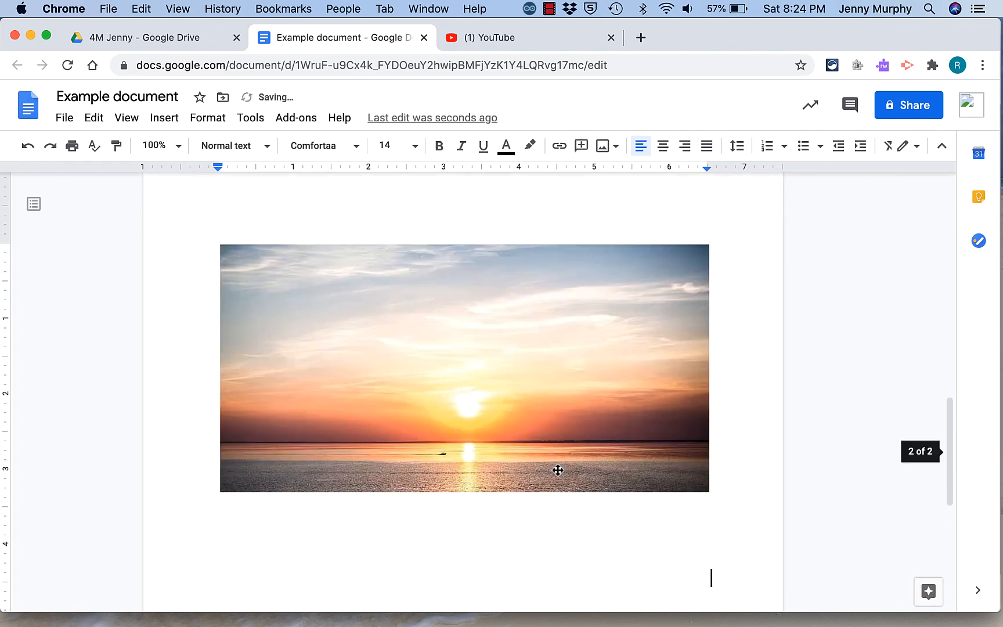
- Shrink the sunset image proportionally to about 3.5 inches wide so it fits below the list of colors
{"action": "left_click", "coordinate": [544, 455]}
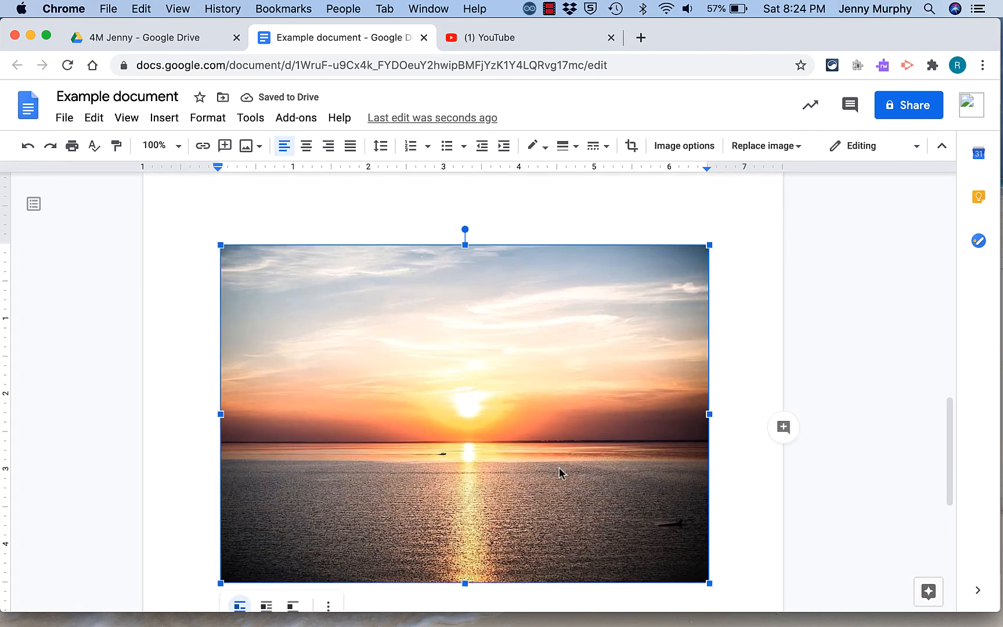
{"action": "scroll", "coordinate": [574, 473], "scroll_direction": "down", "scroll_amount": 3}
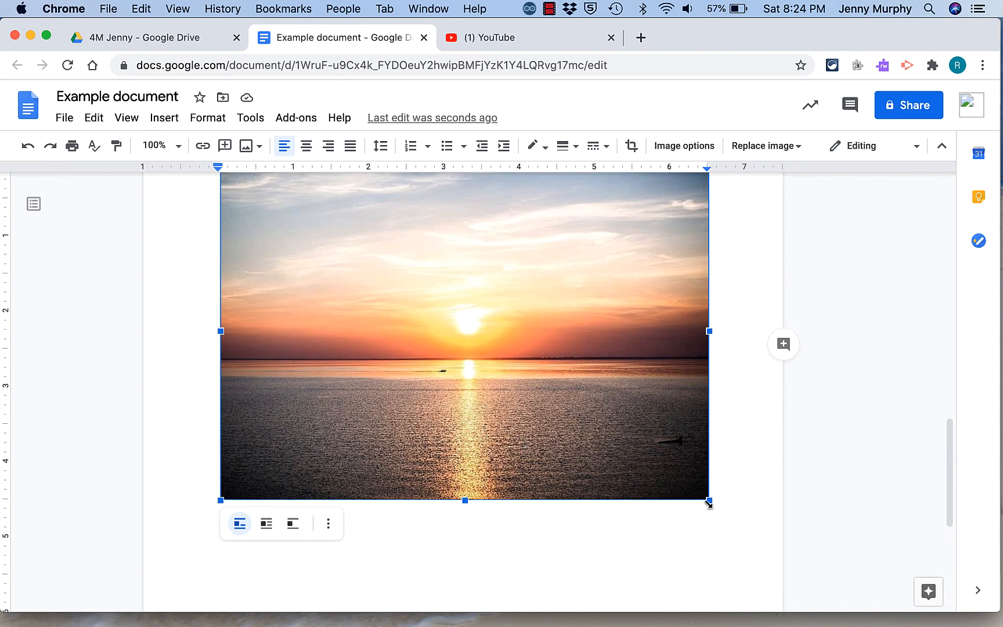
{"action": "left_click_drag", "start_coordinate": [708, 502], "coordinate": [506, 338]}
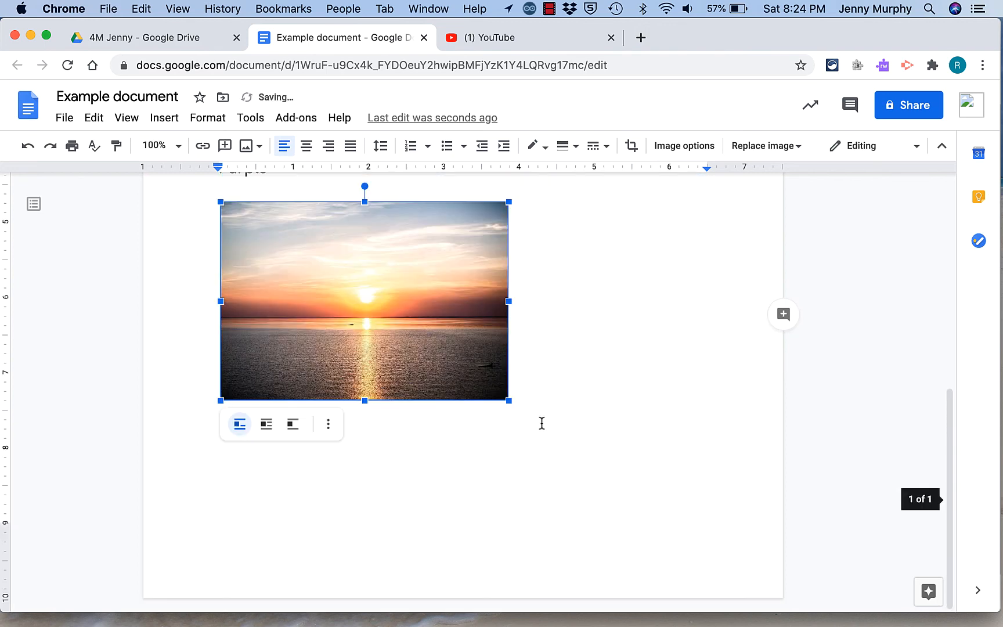
{"action": "left_click_drag", "start_coordinate": [510, 402], "coordinate": [486, 386]}
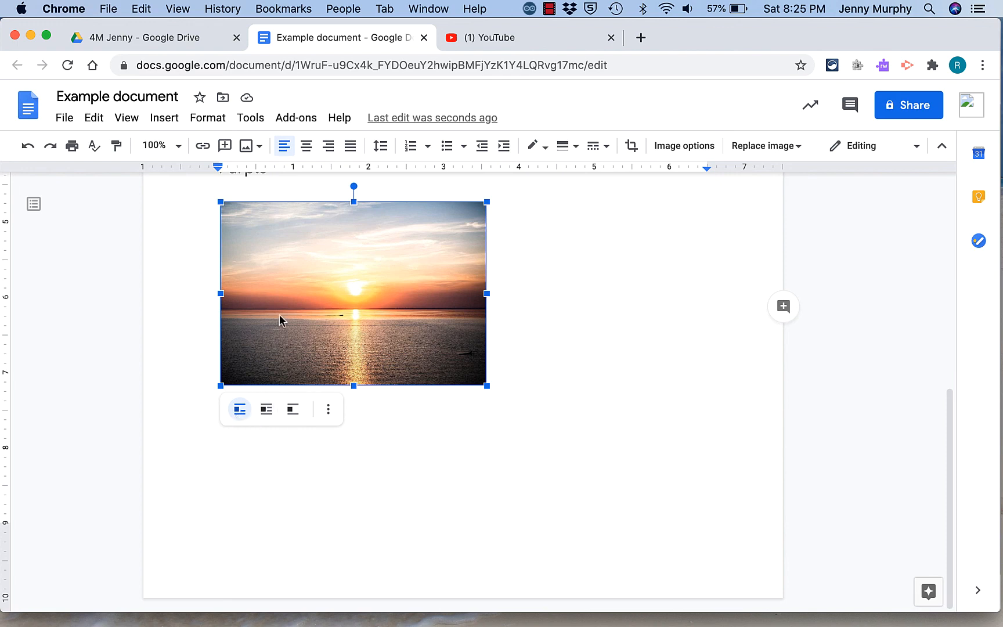
- Try wrapping text around the sunset image and moving it beside the list of colors, and undo the move
{"action": "scroll", "coordinate": [279, 314], "scroll_direction": "up", "scroll_amount": 1}
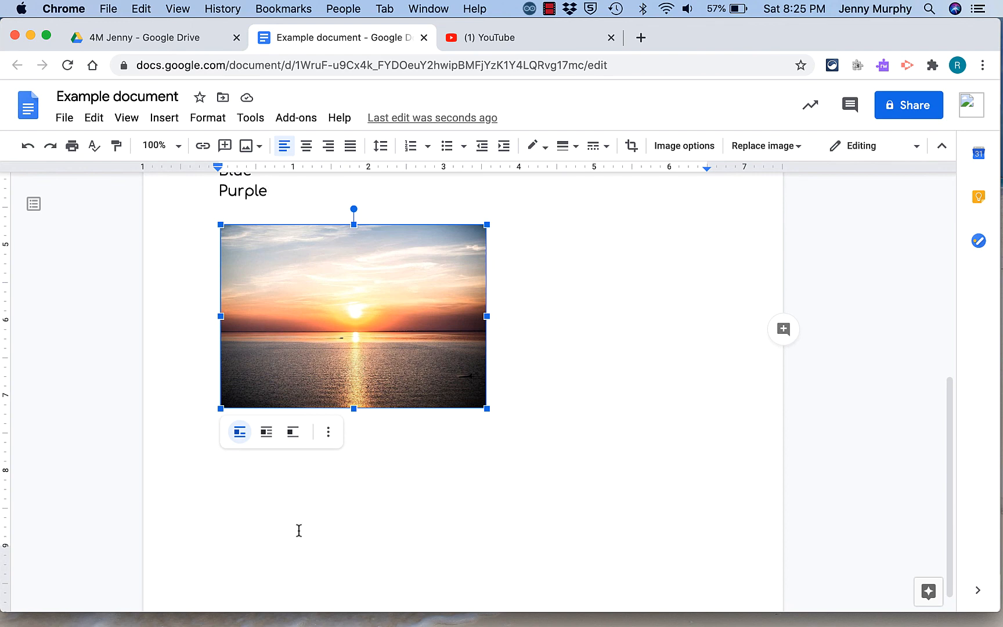
{"action": "left_click", "coordinate": [267, 434]}
{"action": "scroll", "coordinate": [264, 425], "scroll_direction": "up", "scroll_amount": 5}
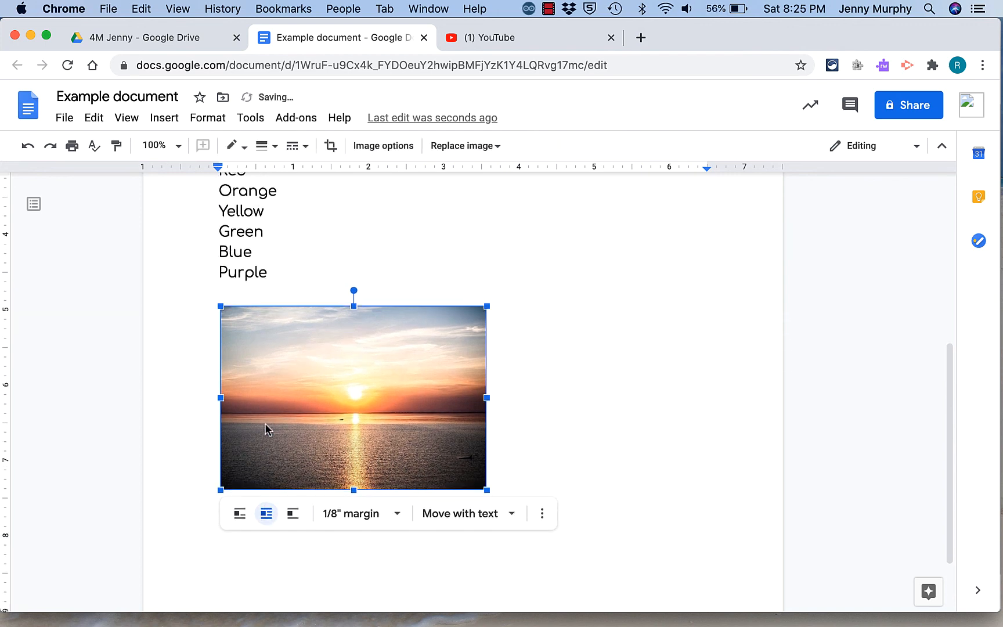
{"action": "left_click_drag", "start_coordinate": [270, 432], "coordinate": [393, 249]}
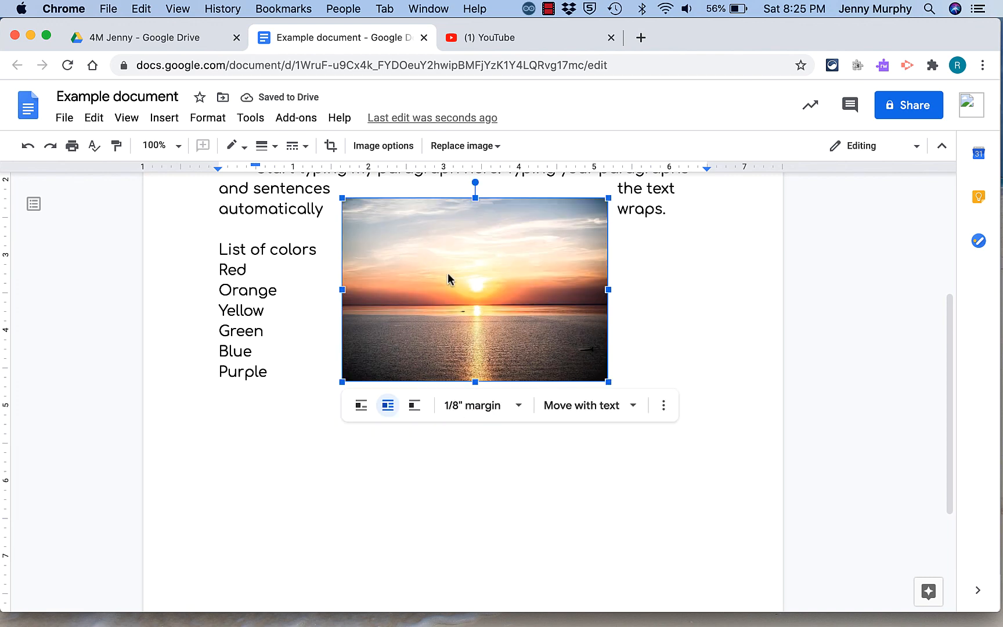
{"action": "left_click", "coordinate": [28, 146]}
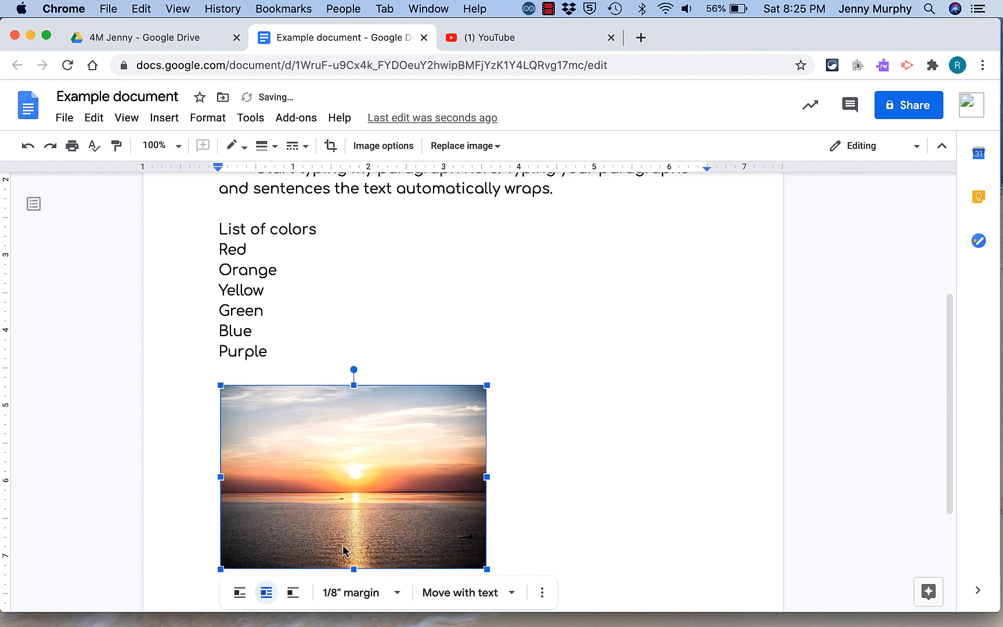
- Try the Break text layout on the sunset image, and return it to Wrap text with Fix position on page
{"action": "scroll", "coordinate": [346, 550], "scroll_direction": "down", "scroll_amount": 1}
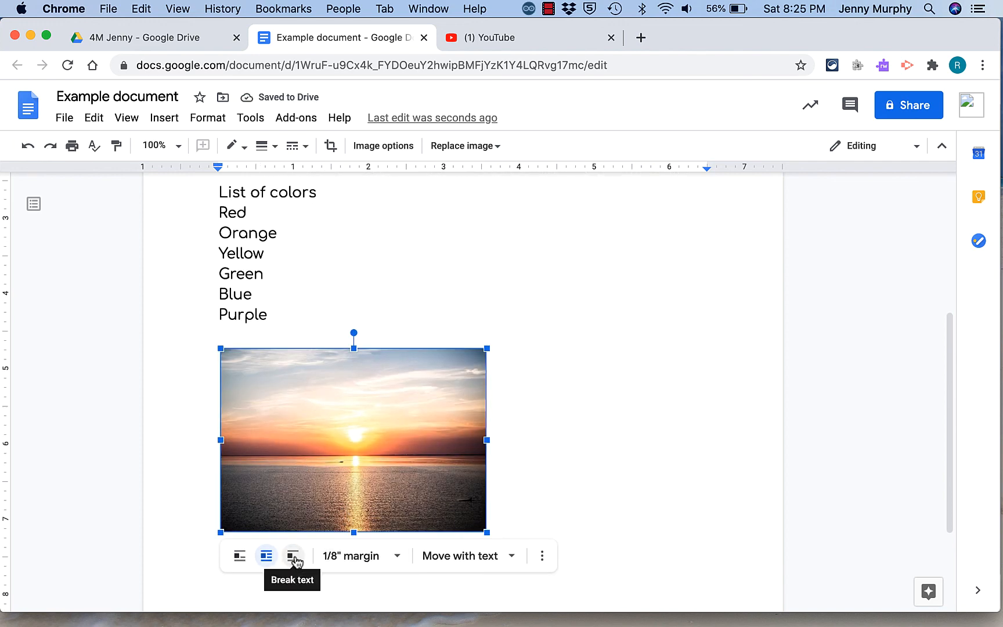
{"action": "left_click", "coordinate": [294, 557]}
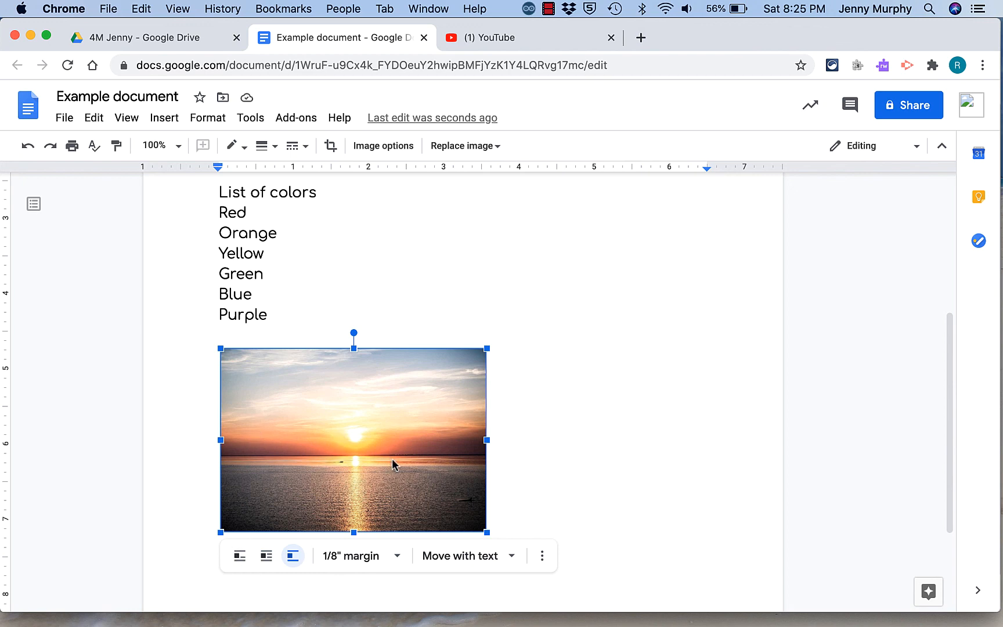
{"action": "left_click", "coordinate": [267, 558]}
{"action": "left_click", "coordinate": [452, 565]}
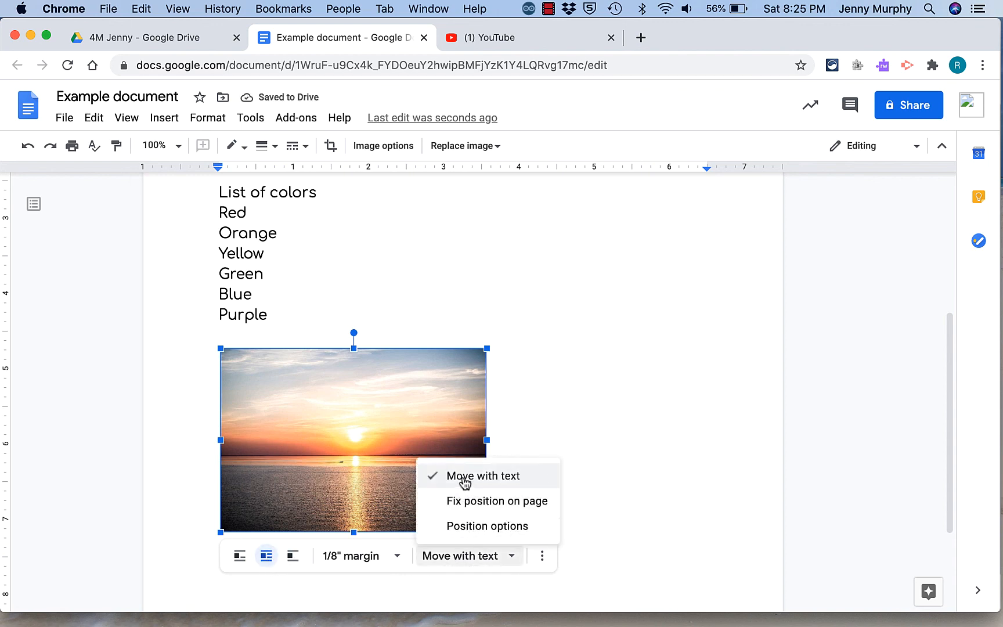
{"action": "left_click", "coordinate": [461, 500]}
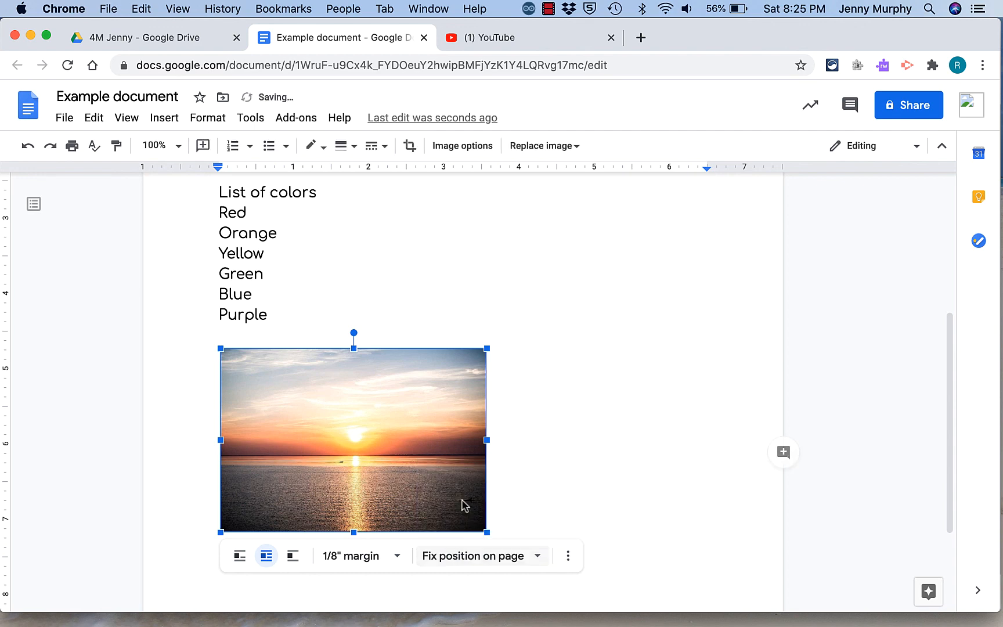
- Try moving the fixed-position sunset image up the page among the text, and undo the move
{"action": "left_click_drag", "start_coordinate": [322, 362], "coordinate": [302, 223]}
{"action": "left_click_drag", "start_coordinate": [395, 220], "coordinate": [435, 299]}
{"action": "key", "text": "super+z"}
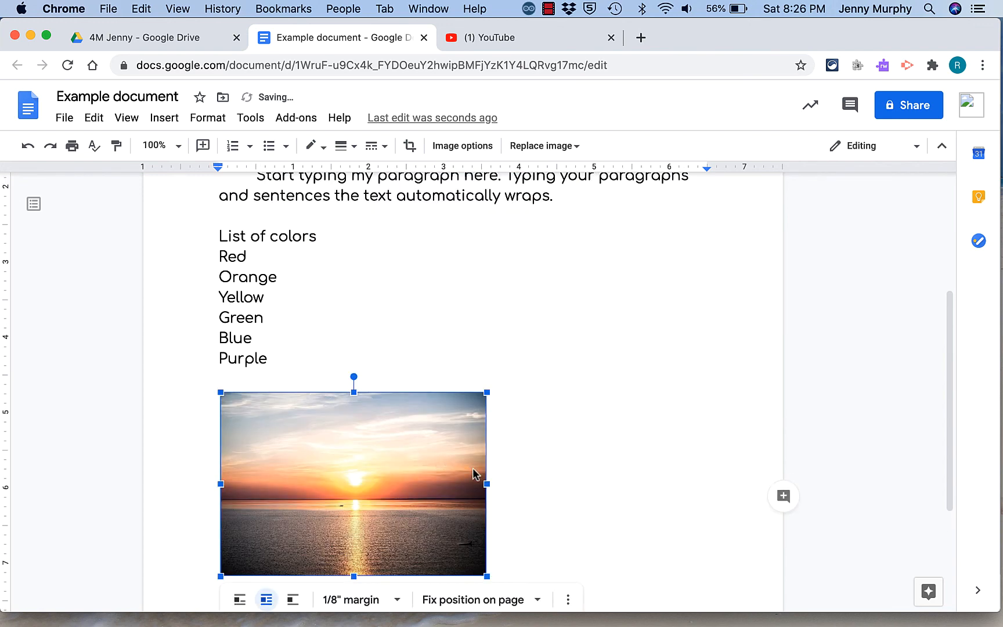
- Place the sunset image in line with the text and center it horizontally on the page
{"action": "scroll", "coordinate": [472, 467], "scroll_direction": "down", "scroll_amount": 5}
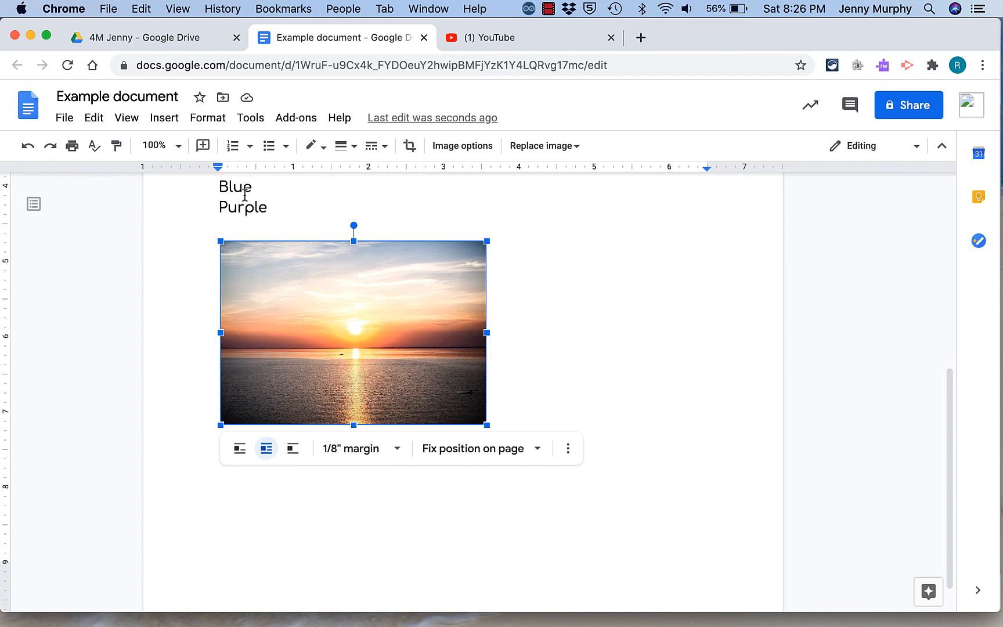
{"action": "left_click", "coordinate": [238, 450]}
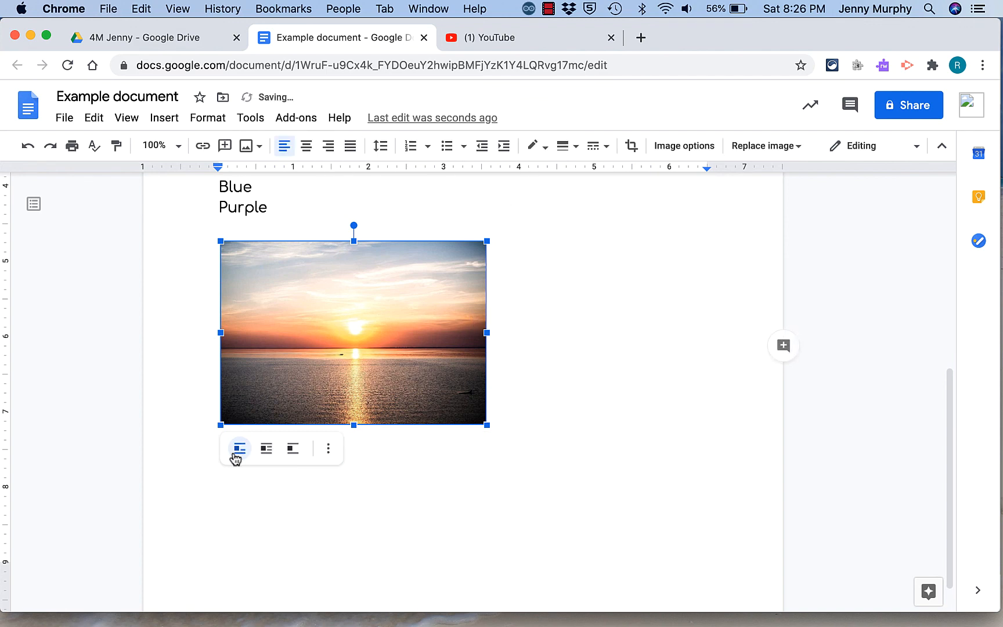
{"action": "left_click", "coordinate": [307, 150]}
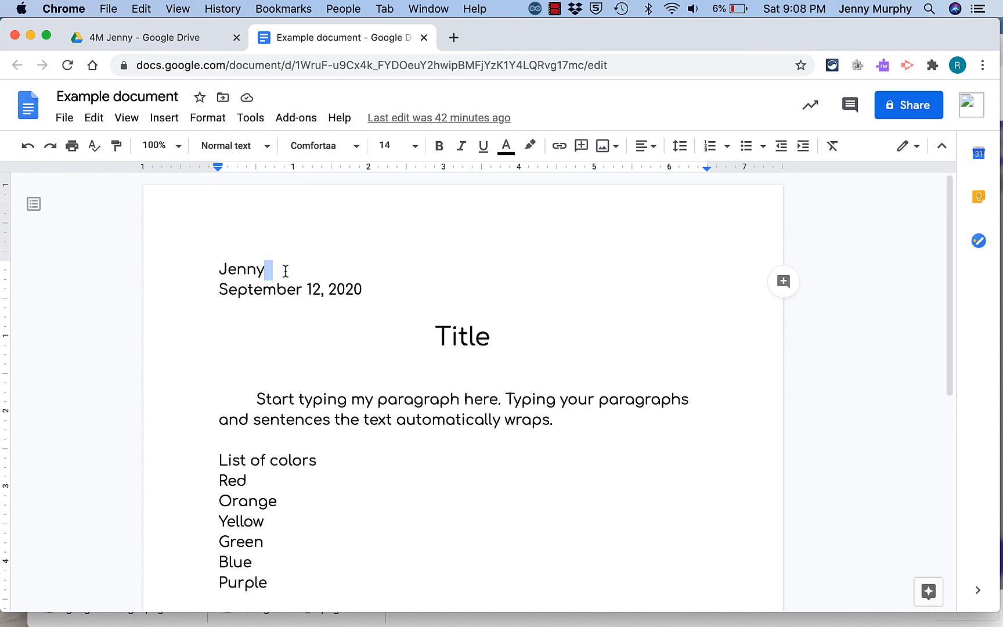
- Open the page setup settings of the document and look at the page color options
{"action": "left_click", "coordinate": [219, 269]}
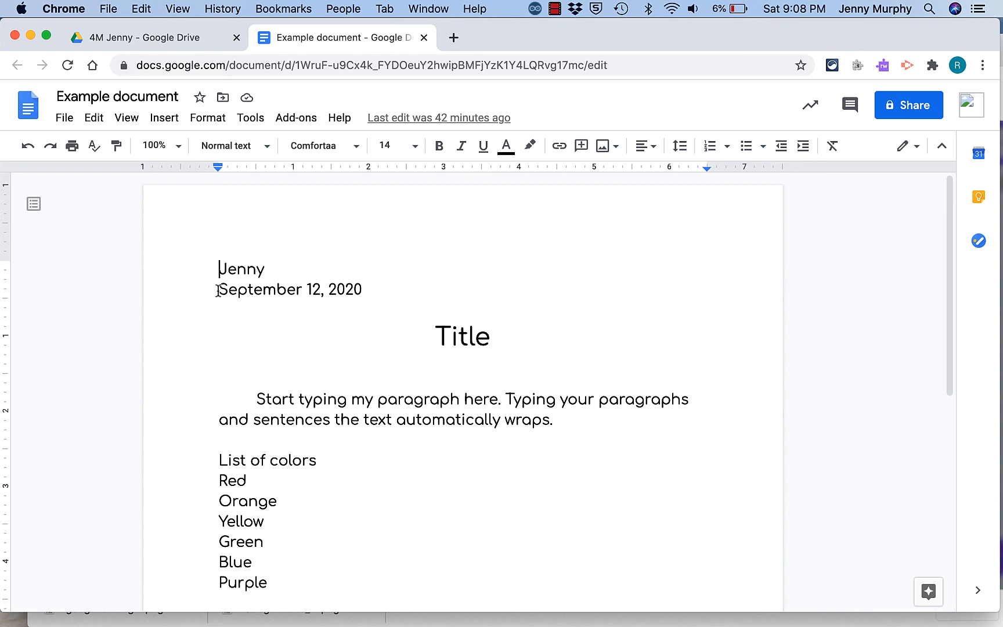
{"action": "left_click", "coordinate": [67, 125]}
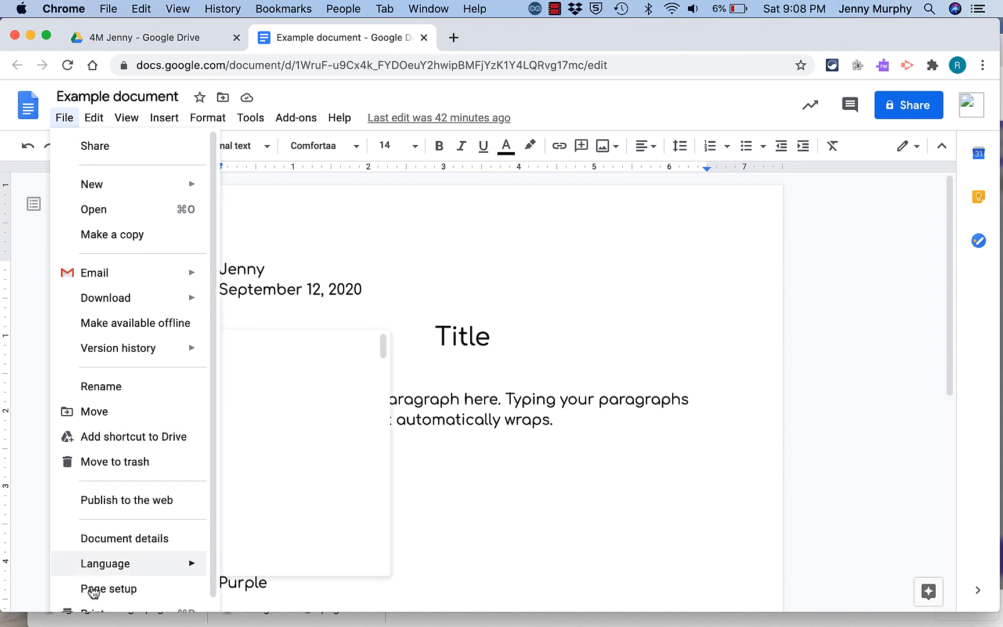
{"action": "left_click", "coordinate": [93, 589]}
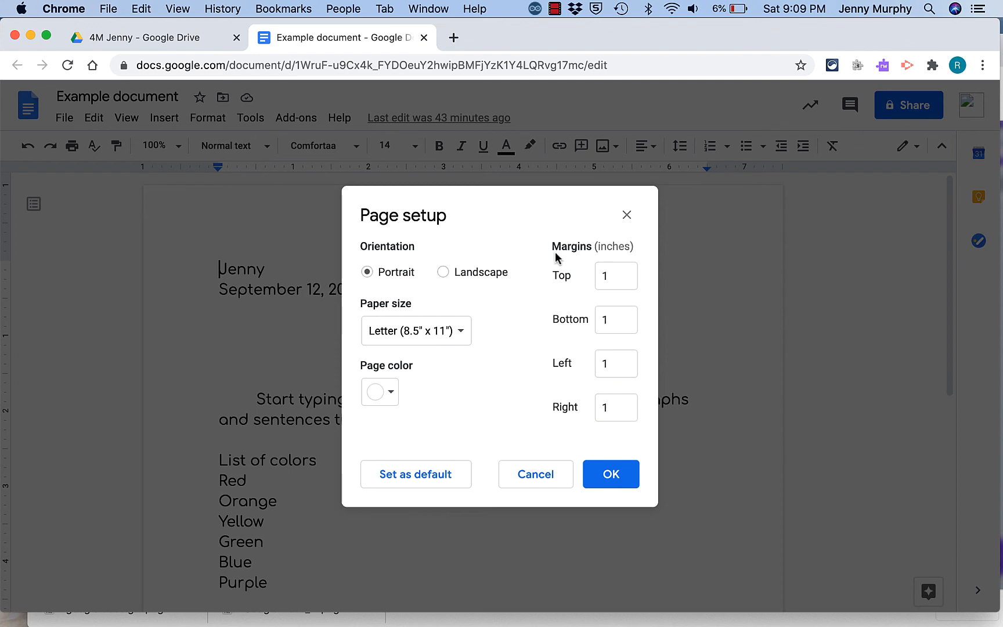
{"action": "left_click", "coordinate": [391, 395]}
{"action": "left_click", "coordinate": [391, 395]}
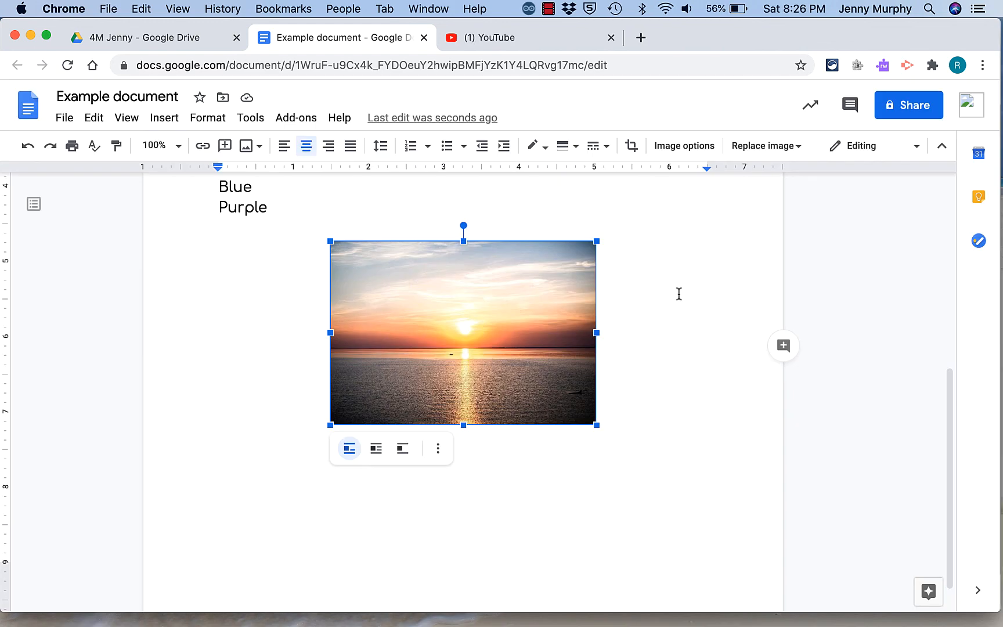
{"action": "scroll", "coordinate": [671, 291], "scroll_direction": "up", "scroll_amount": 10}
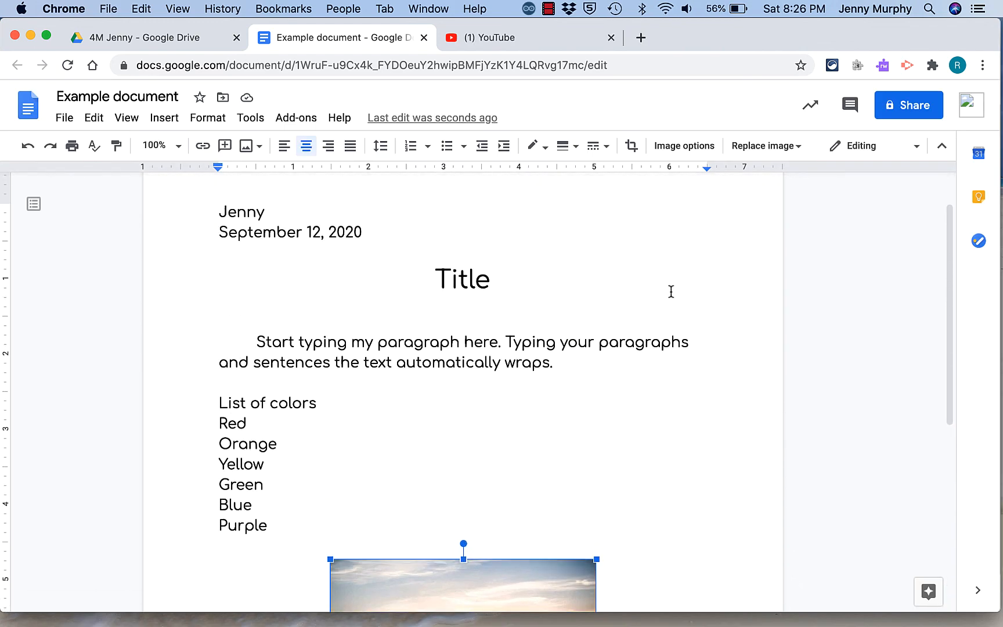
{"action": "scroll", "coordinate": [547, 397], "scroll_direction": "down", "scroll_amount": 3}
{"action": "scroll", "coordinate": [546, 396], "scroll_direction": "up", "scroll_amount": 5}
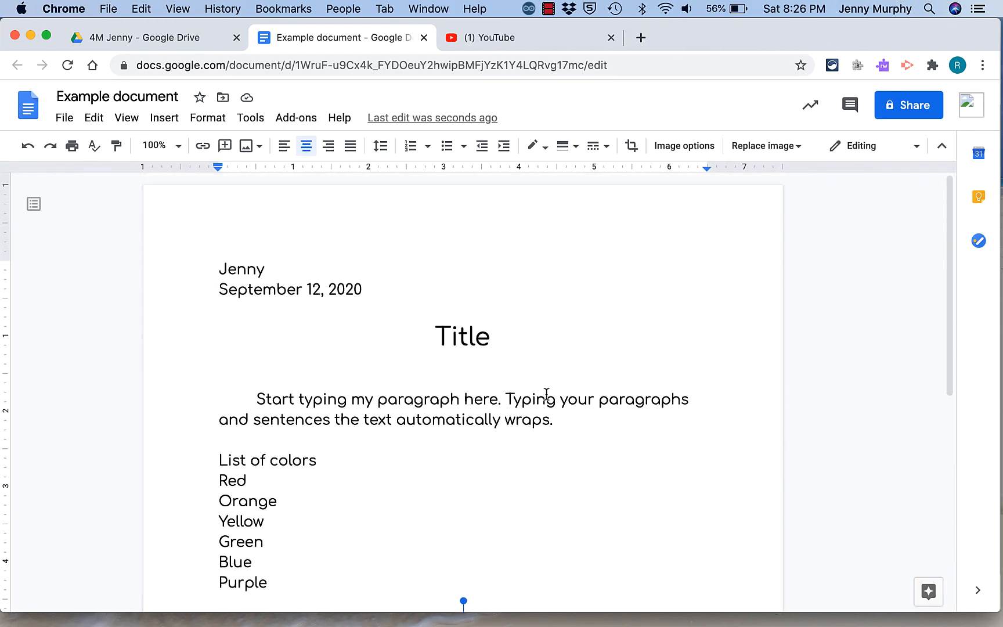